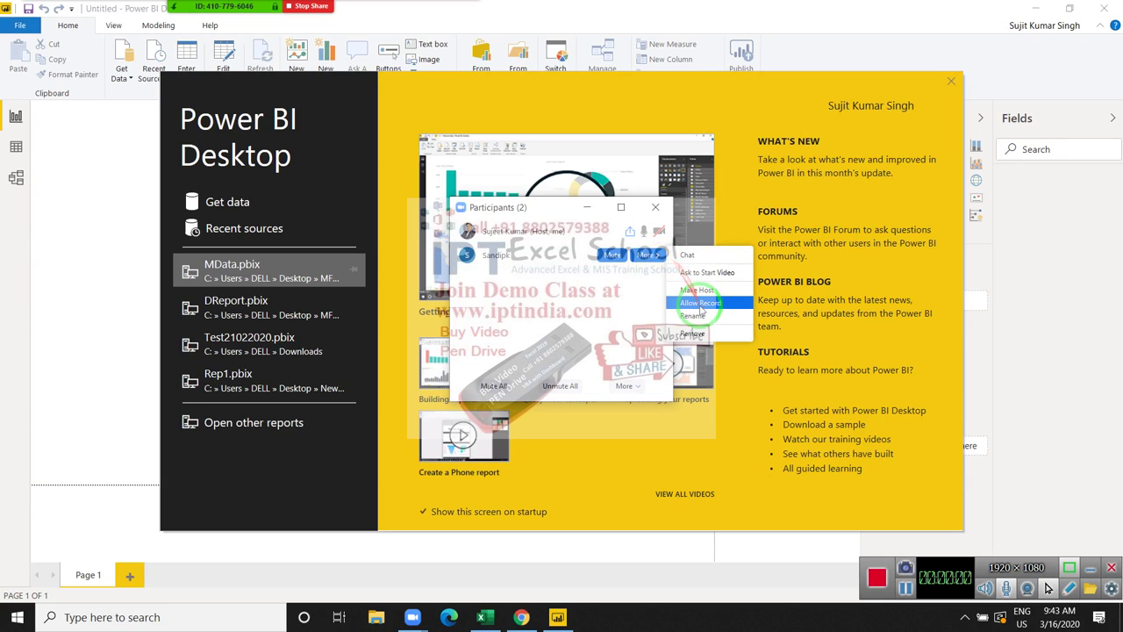
Click and drag around the desktop windows before opening File Explorer.
click(658, 256)
click(654, 214)
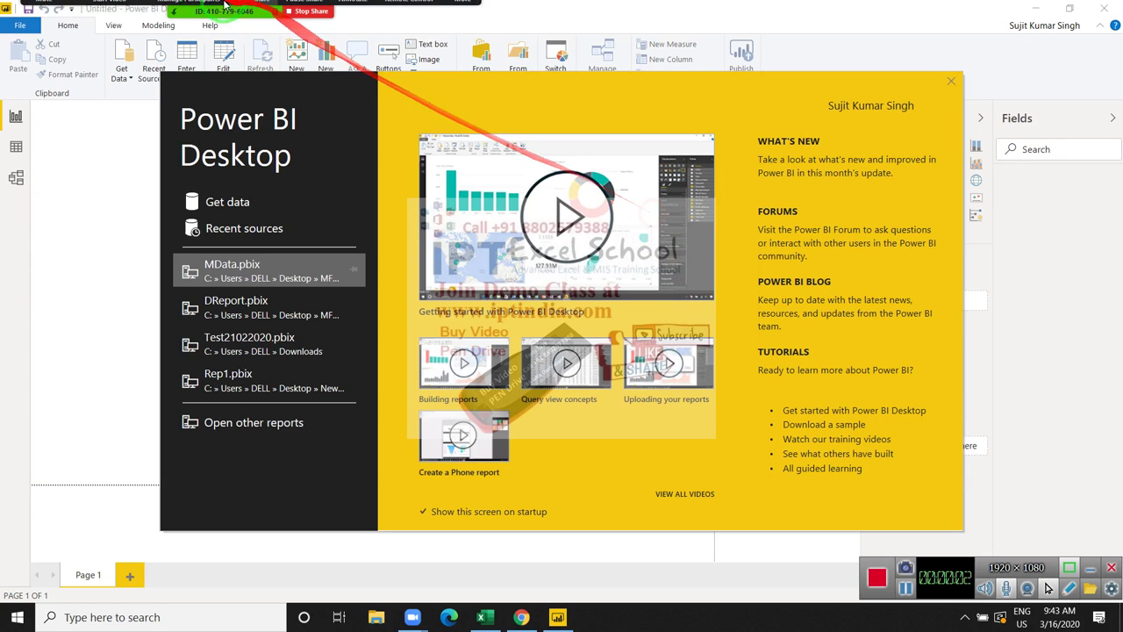
click(463, 13)
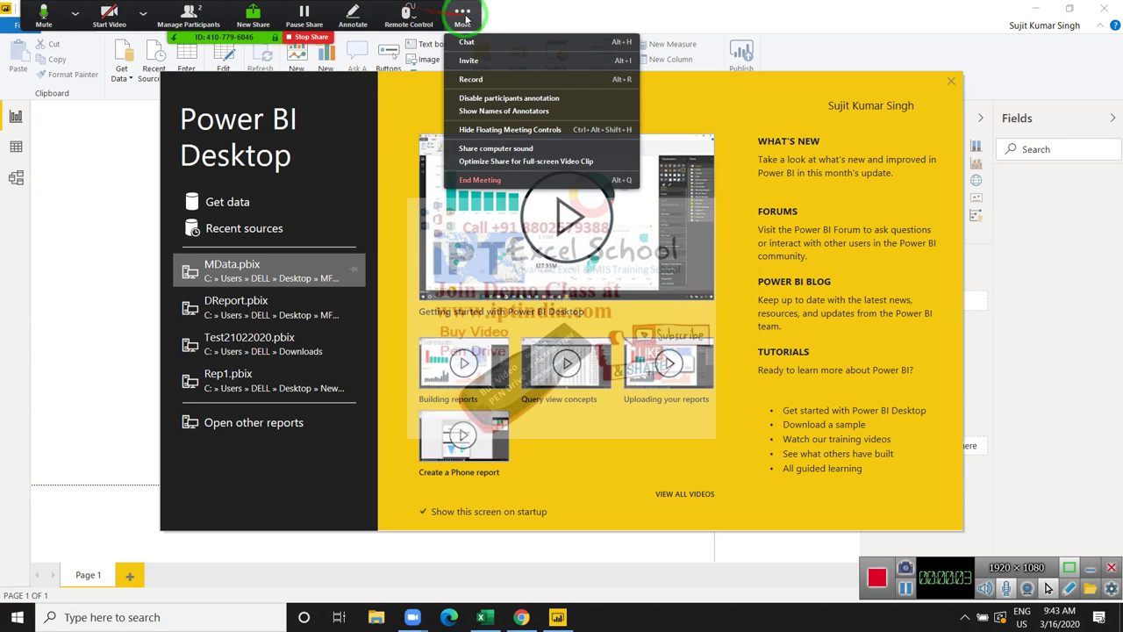
click(483, 79)
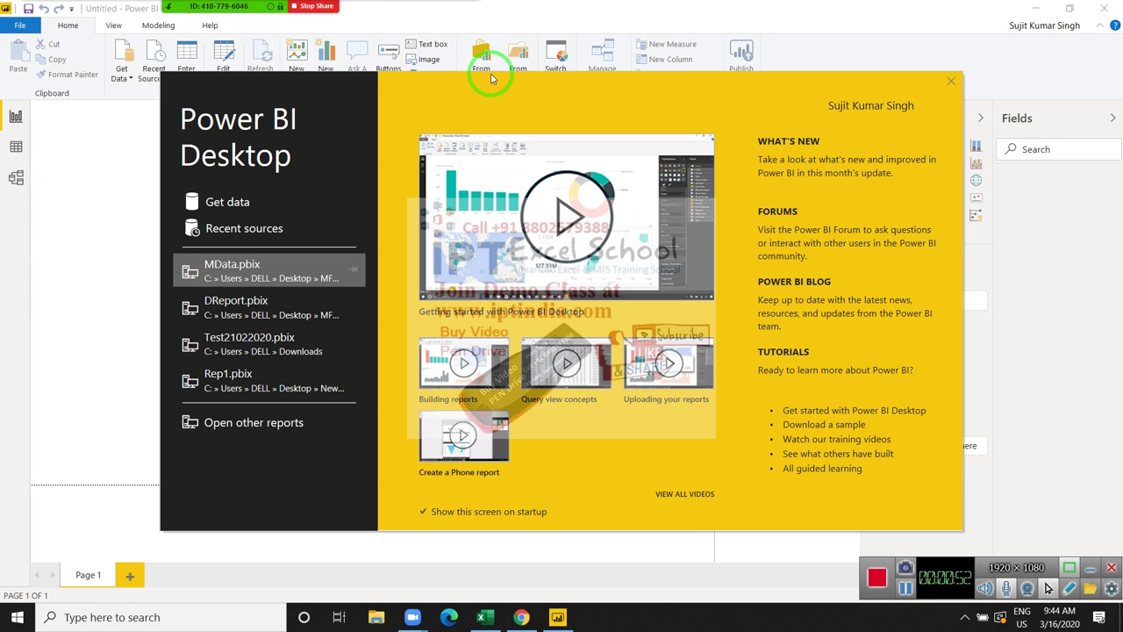
drag(481, 86, 404, 286)
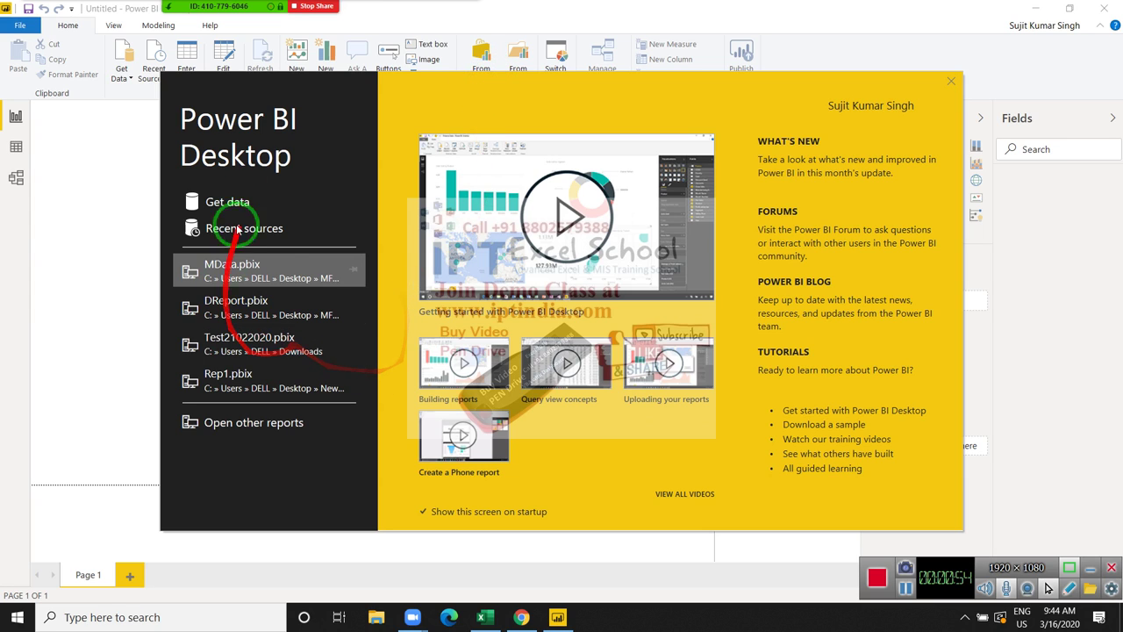
drag(275, 187, 677, 313)
drag(526, 163, 604, 303)
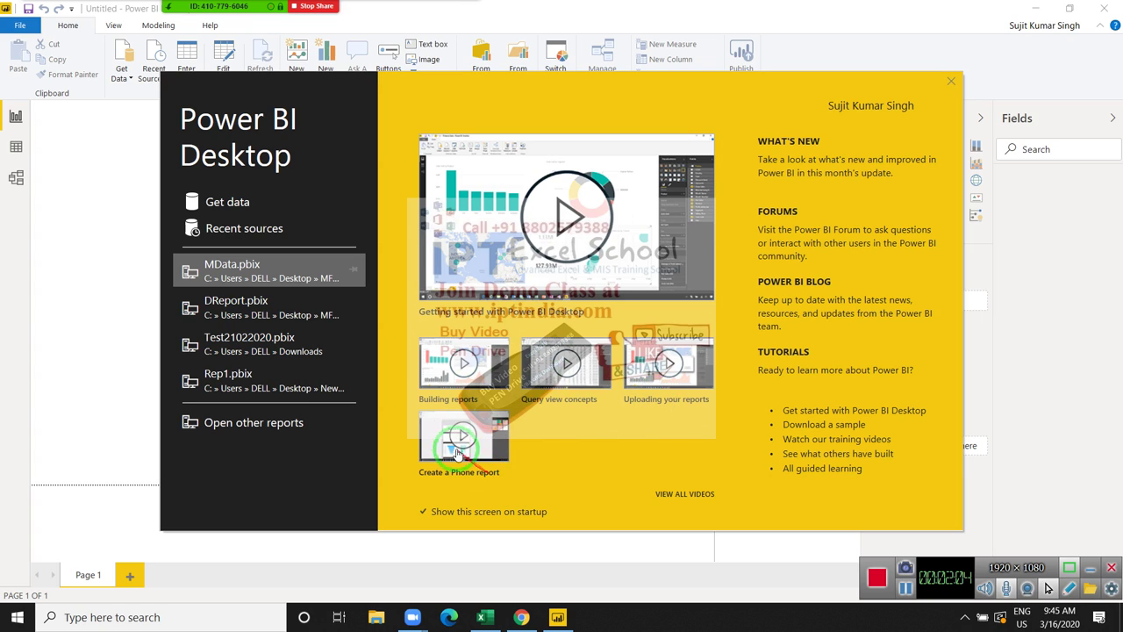
drag(507, 478, 612, 439)
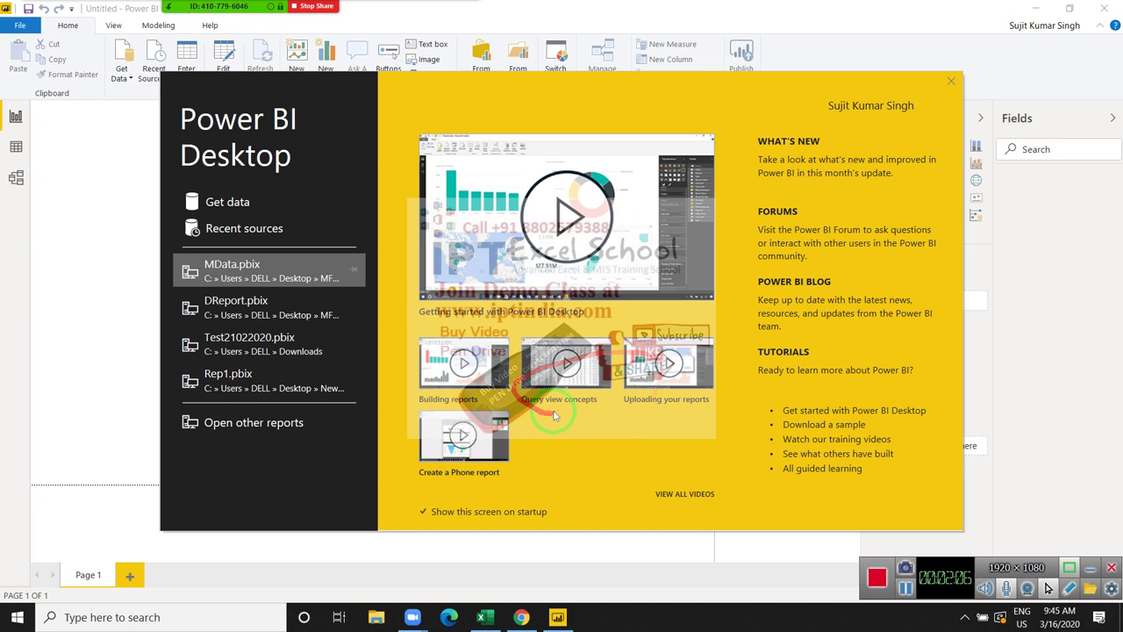
drag(527, 394, 795, 494)
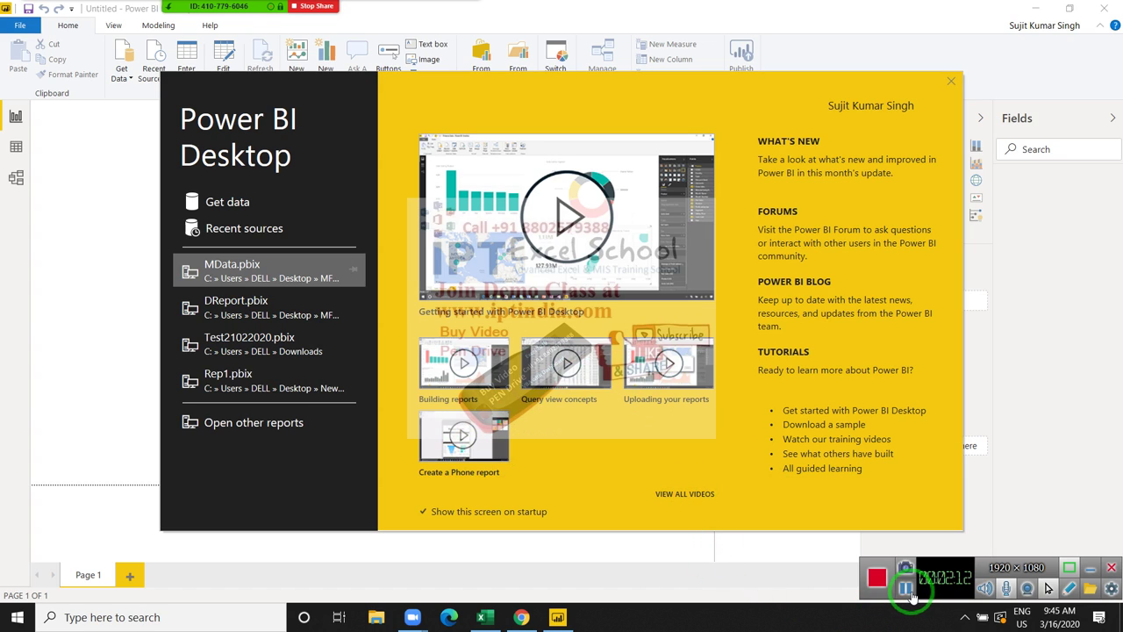
click(905, 587)
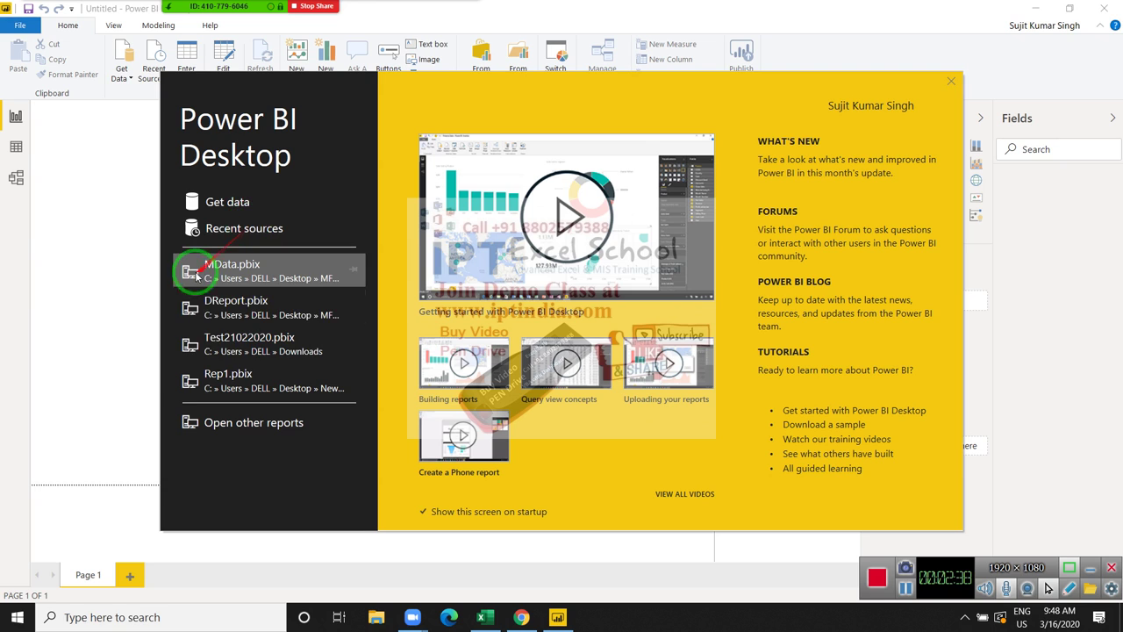
Open File Explorer and check USB Drive (H:)'s used and free space in Properties.
click(369, 623)
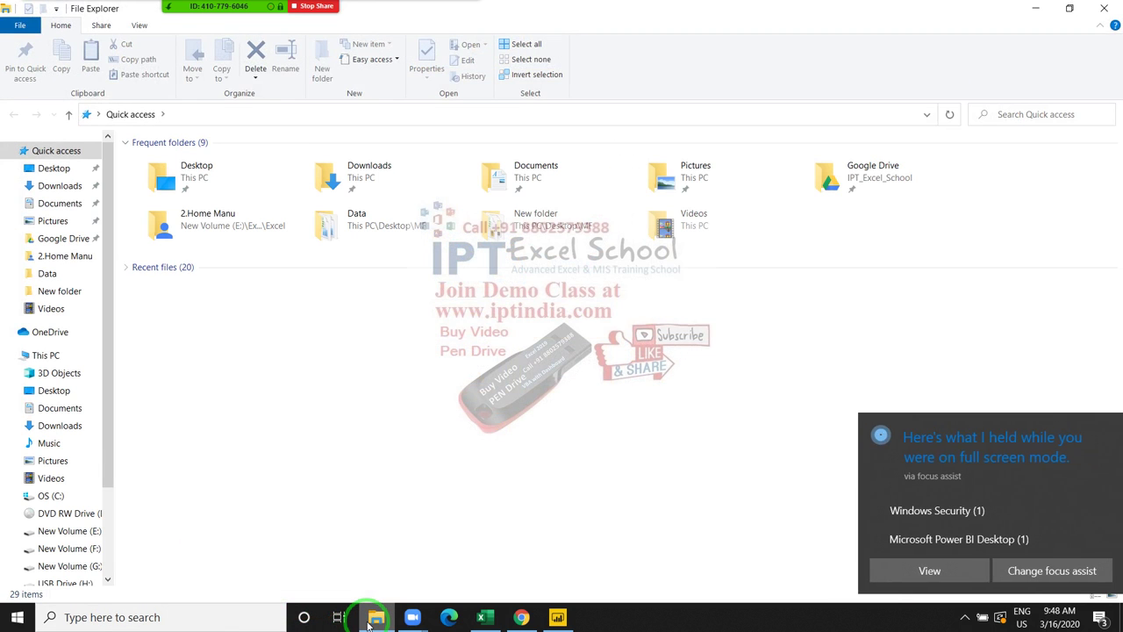
scroll(63, 548, down, 1)
click(61, 537)
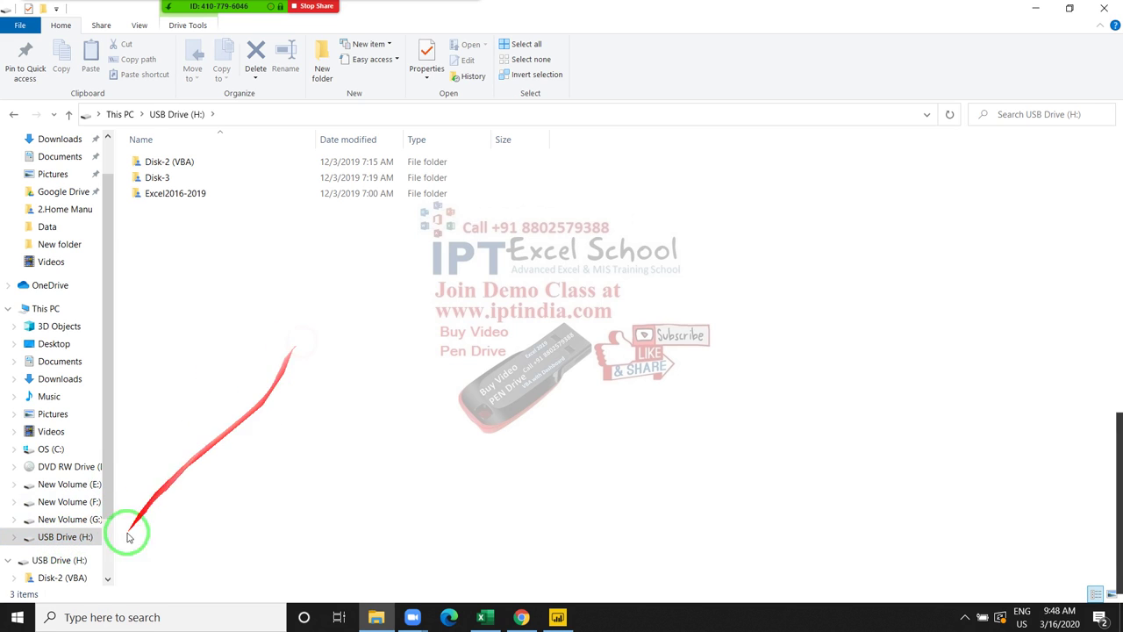
right_click(92, 544)
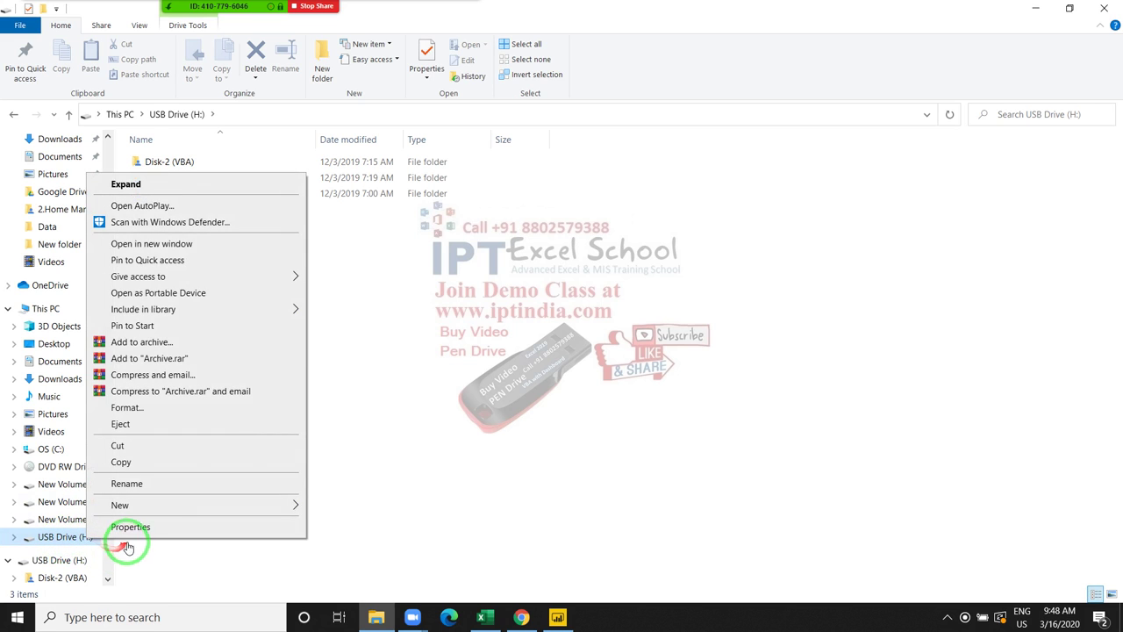
click(109, 524)
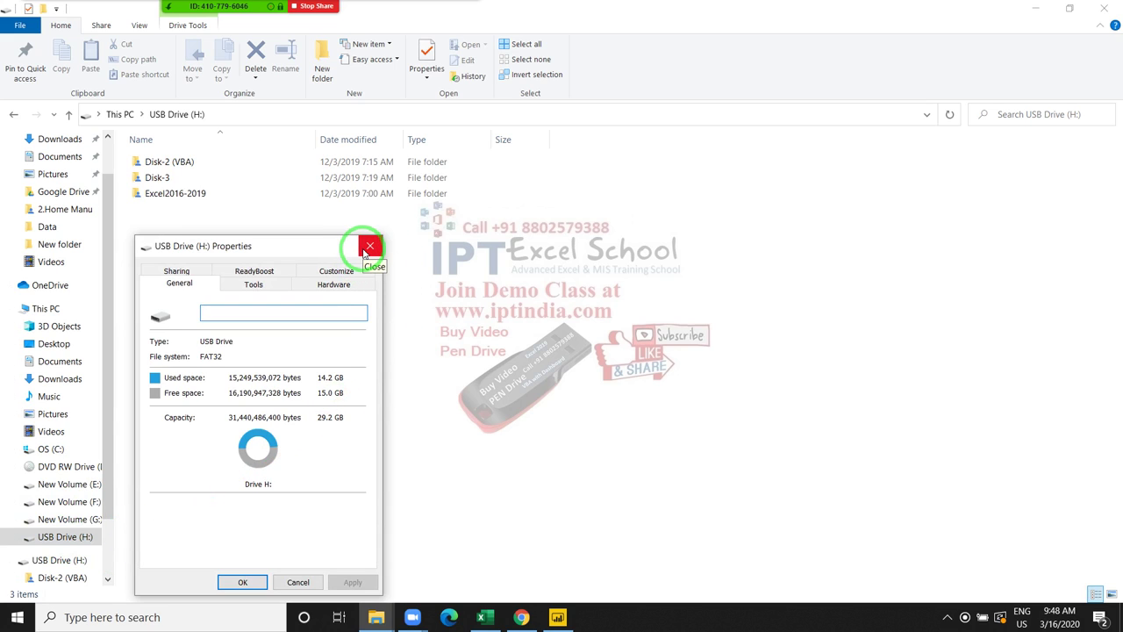
click(367, 248)
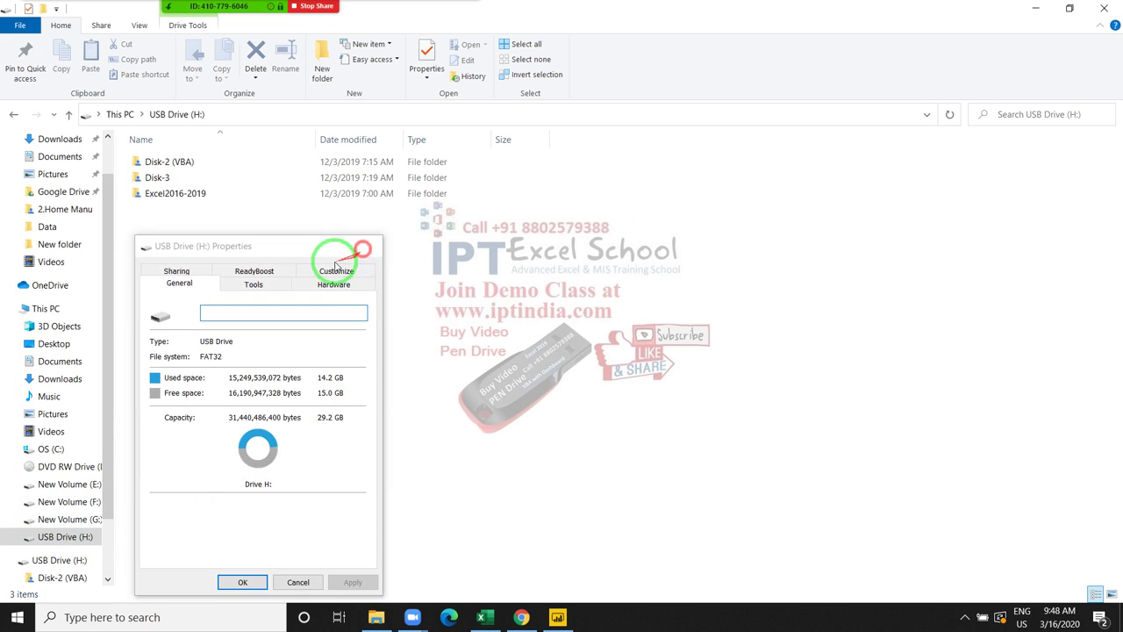
Show the Downloads folder sorted by date, then by size, largest first.
click(52, 156)
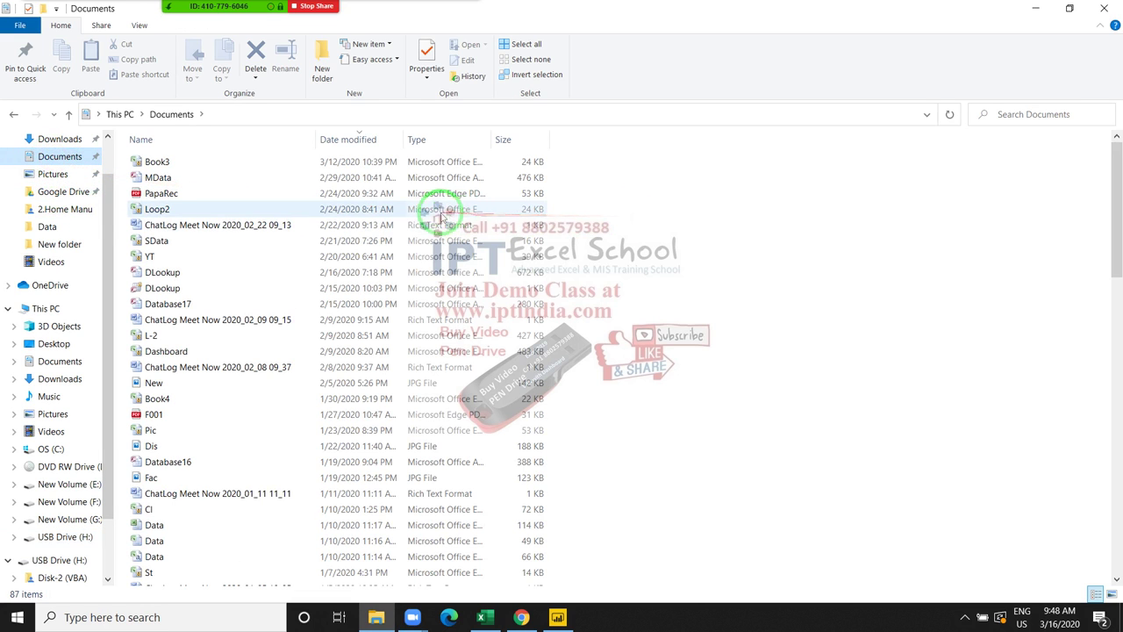
click(72, 142)
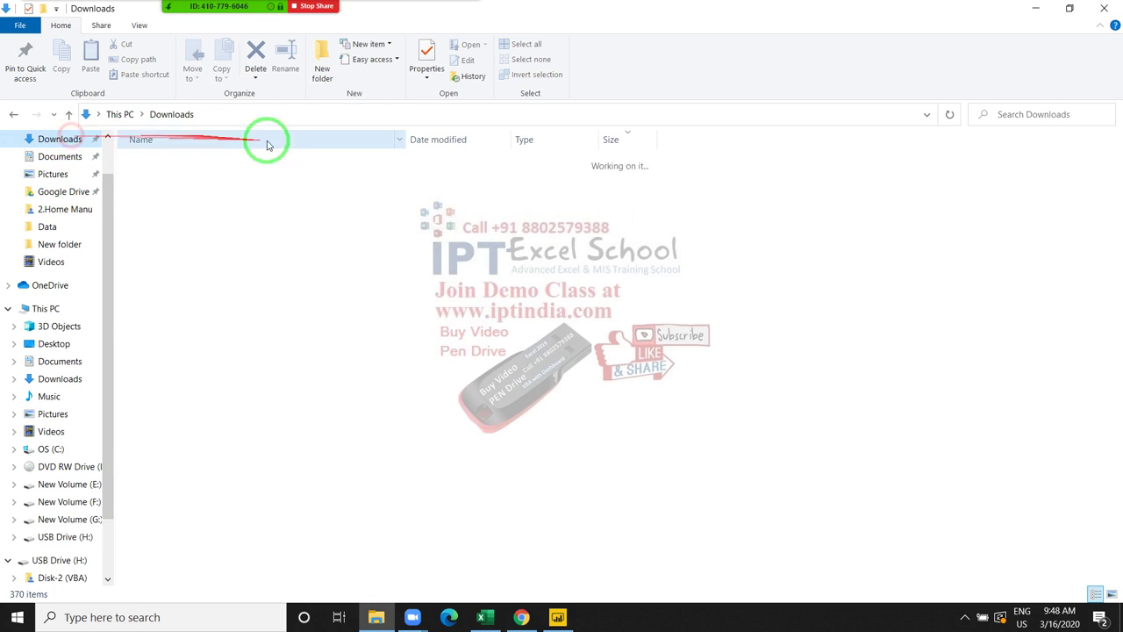
click(443, 149)
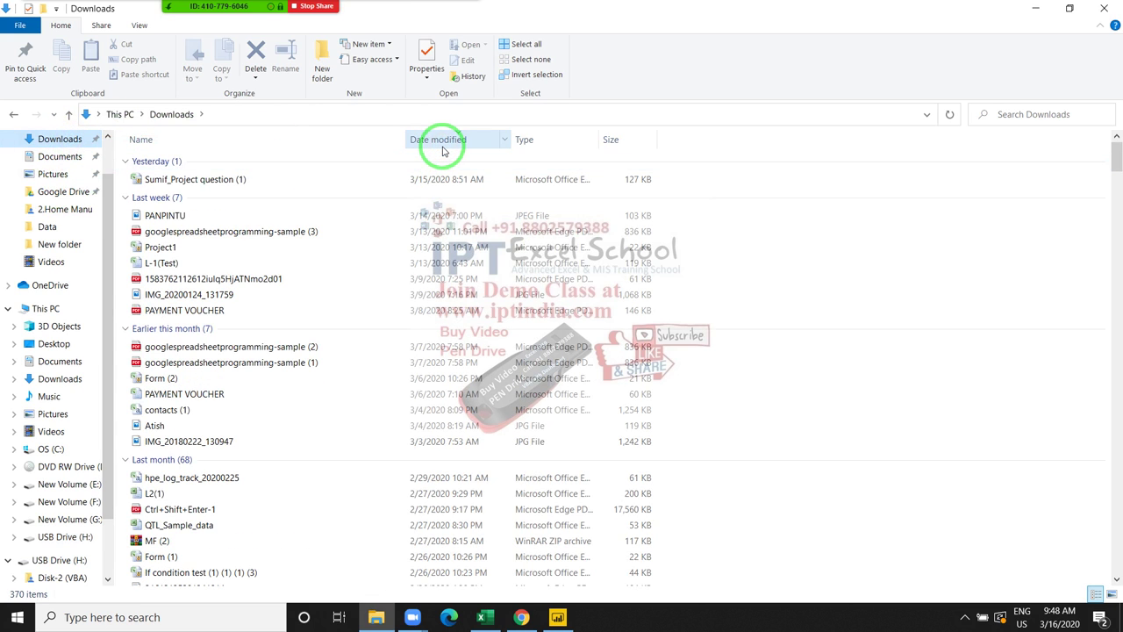
click(443, 149)
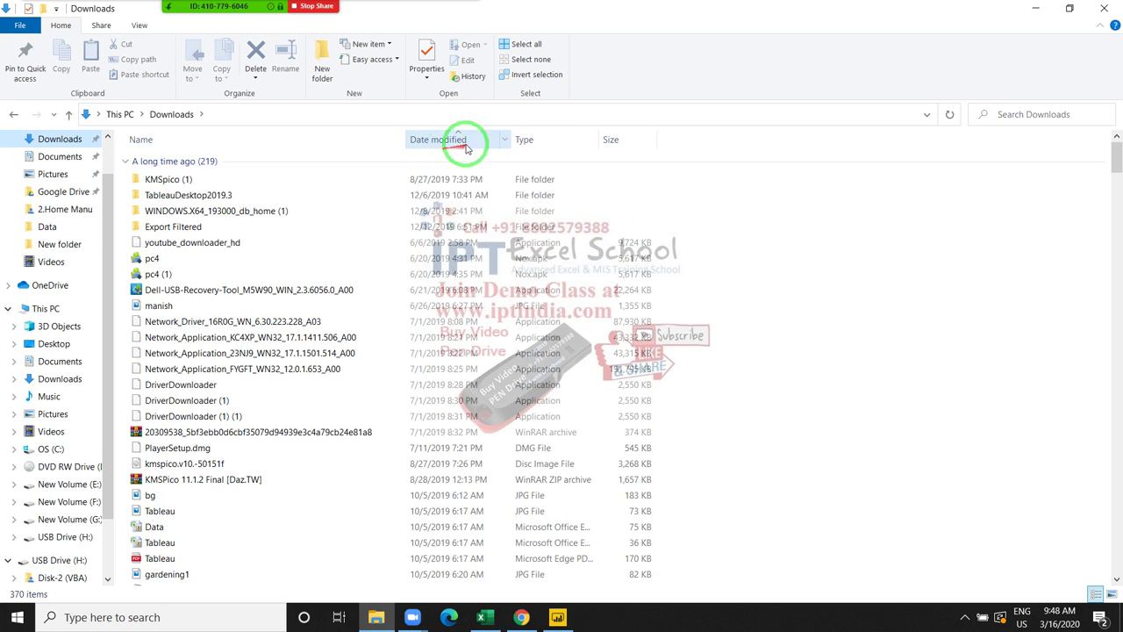
click(627, 143)
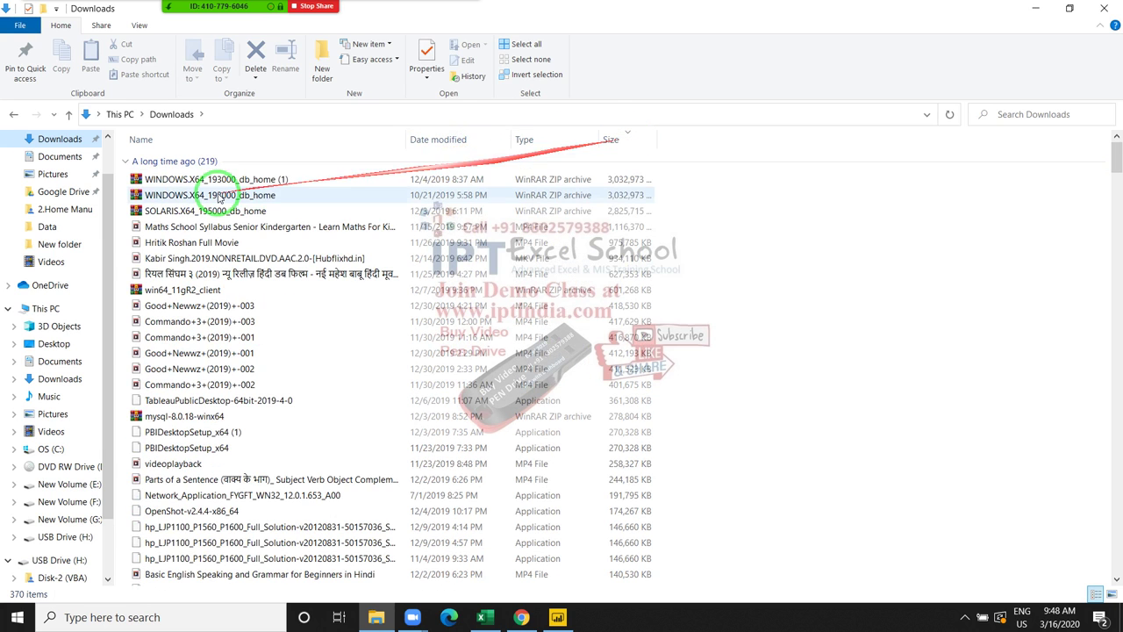
Browse the largest archives, from WINDOWS.X64_193000_db_home to SOLARIS.X64_195000_db_home, and scroll the list.
click(227, 181)
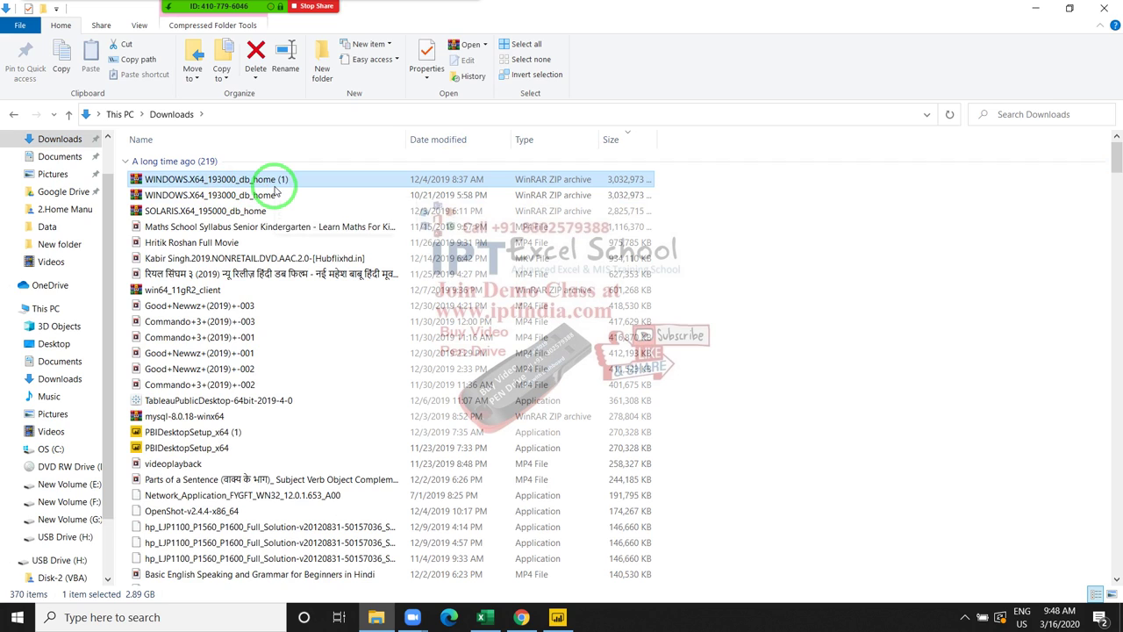
key(Down)
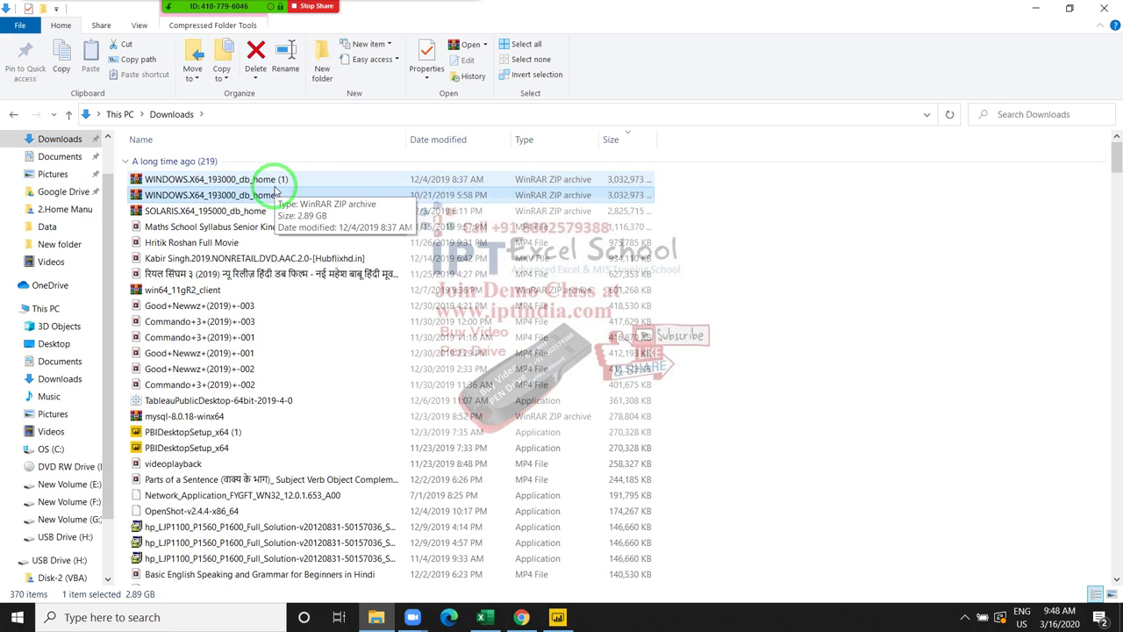
key(Down)
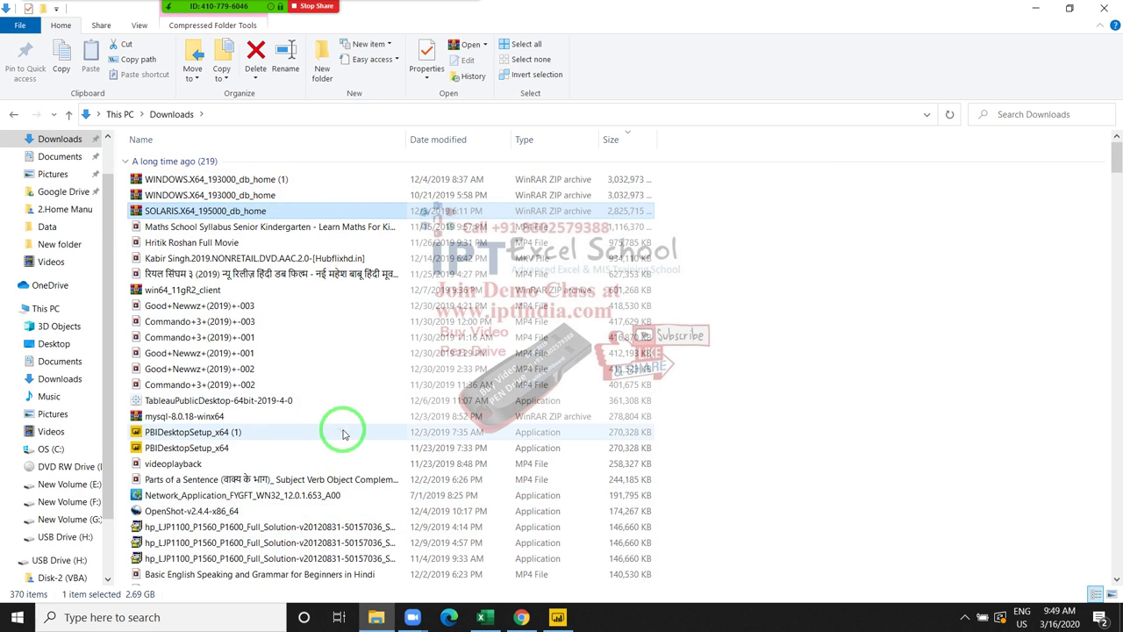
scroll(340, 432, down, 1)
scroll(342, 432, down, 3)
scroll(344, 434, down, 2)
scroll(344, 434, down, 1)
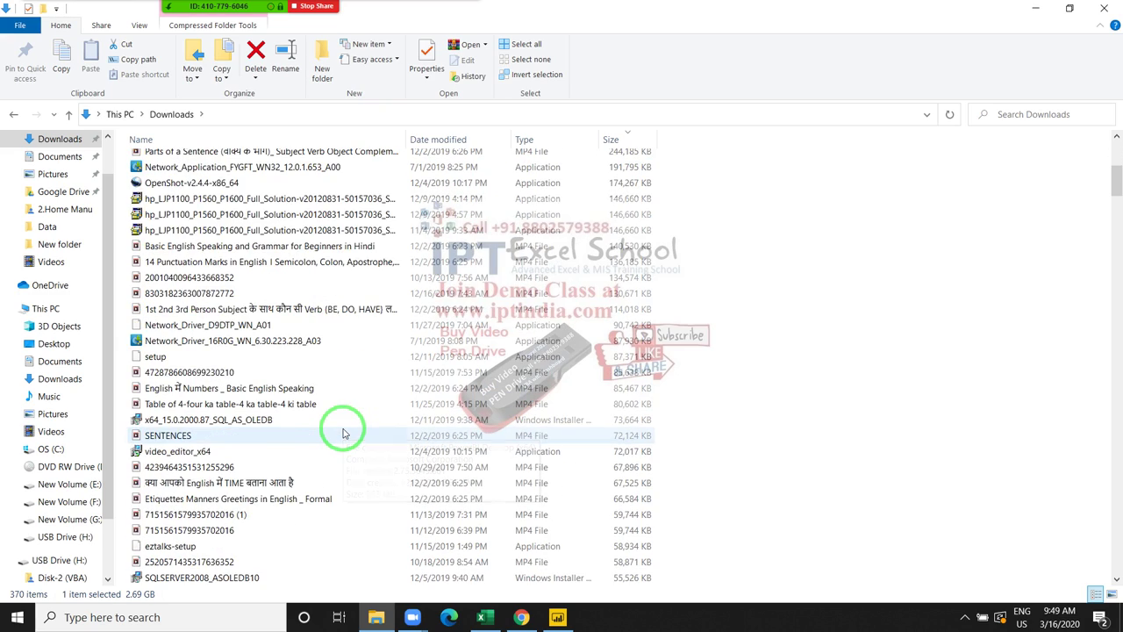
scroll(344, 433, down, 1)
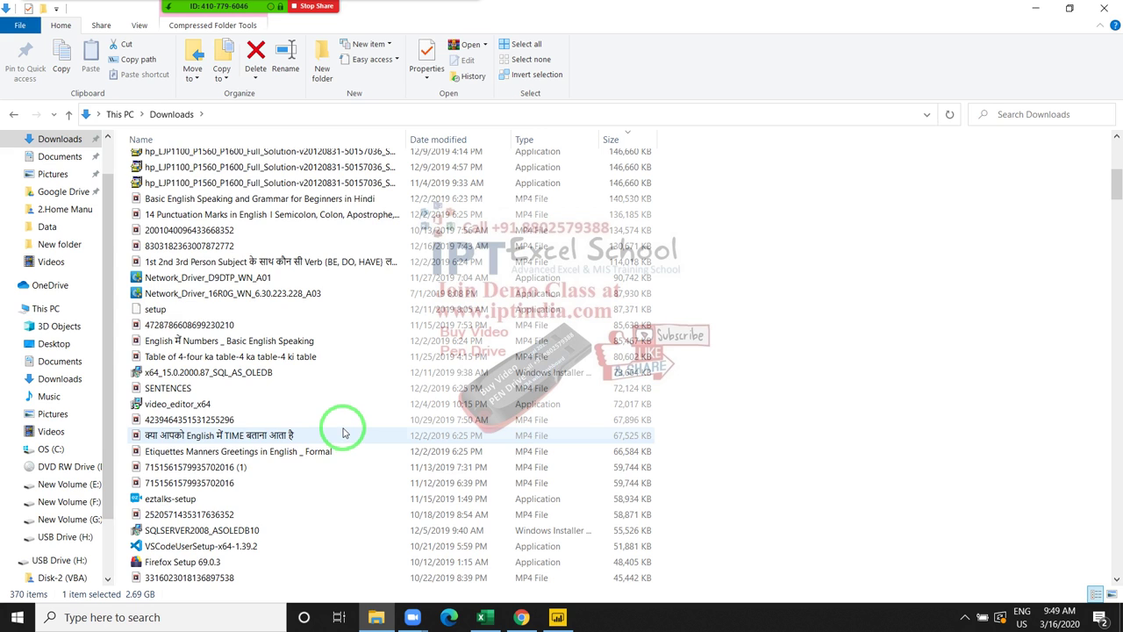
scroll(343, 433, down, 6)
scroll(343, 433, up, 7)
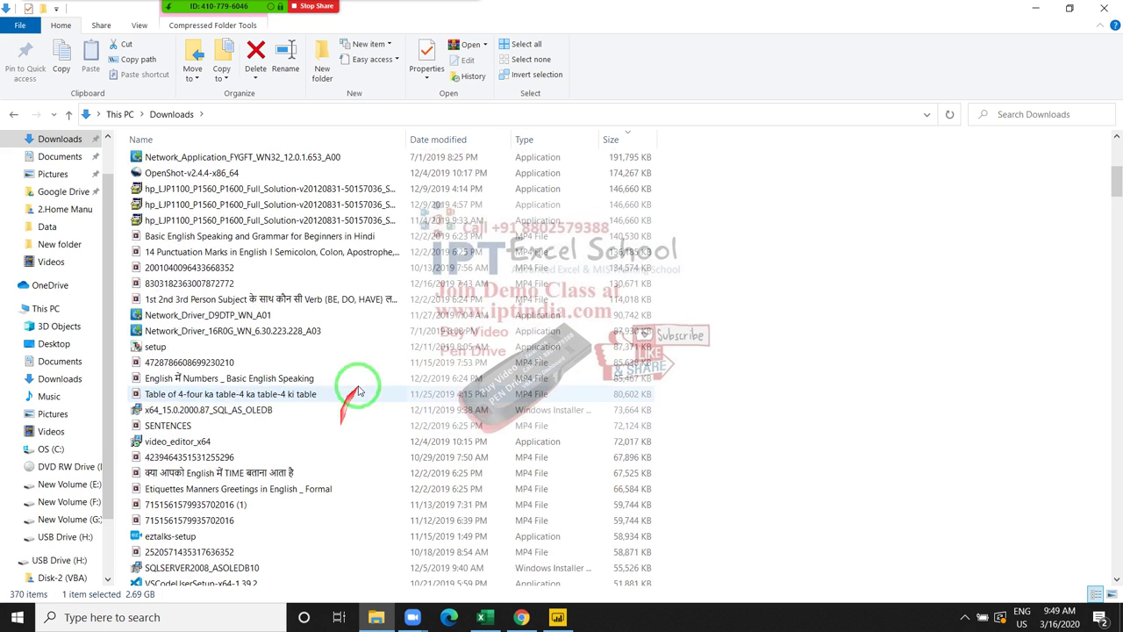
Search the Downloads folder for .zip files.
click(1069, 116)
click(1060, 114)
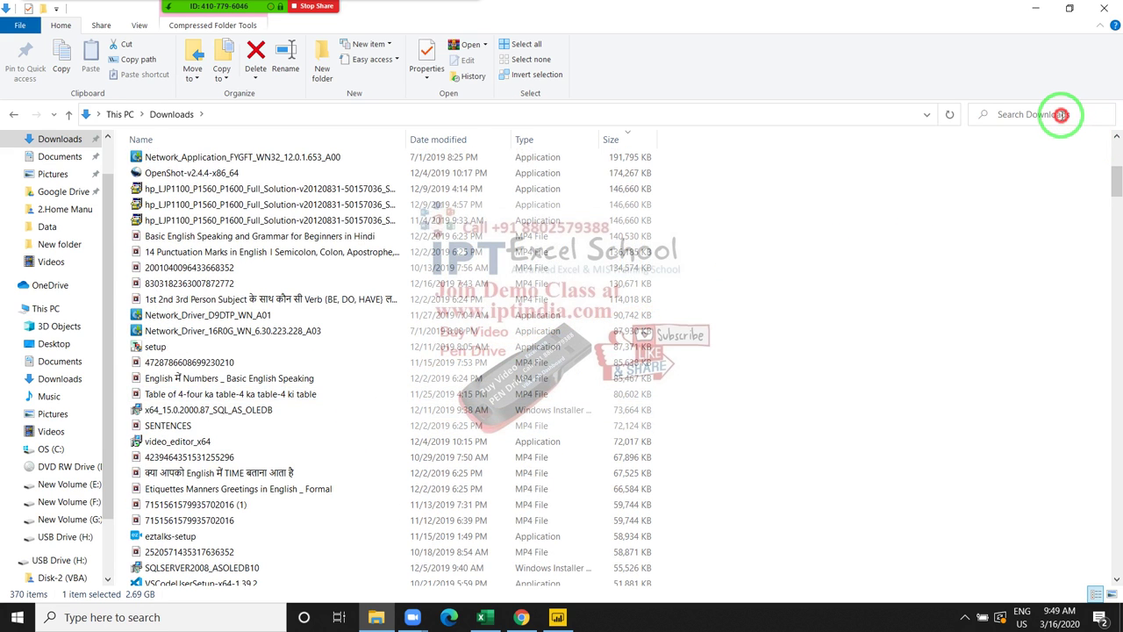
click(1008, 116)
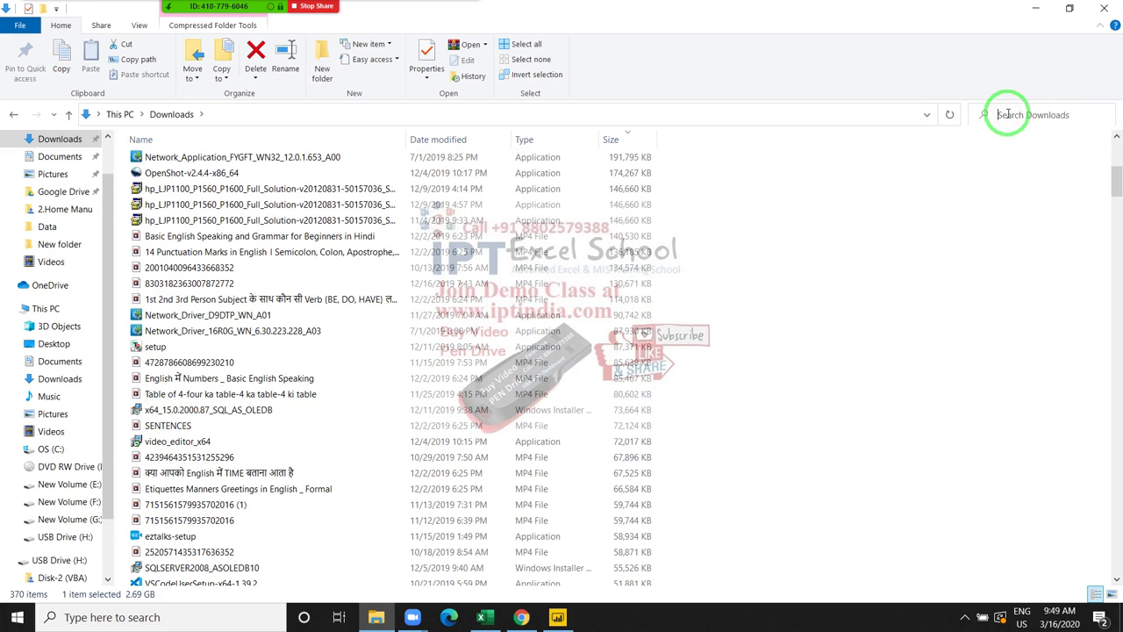
text(.z)
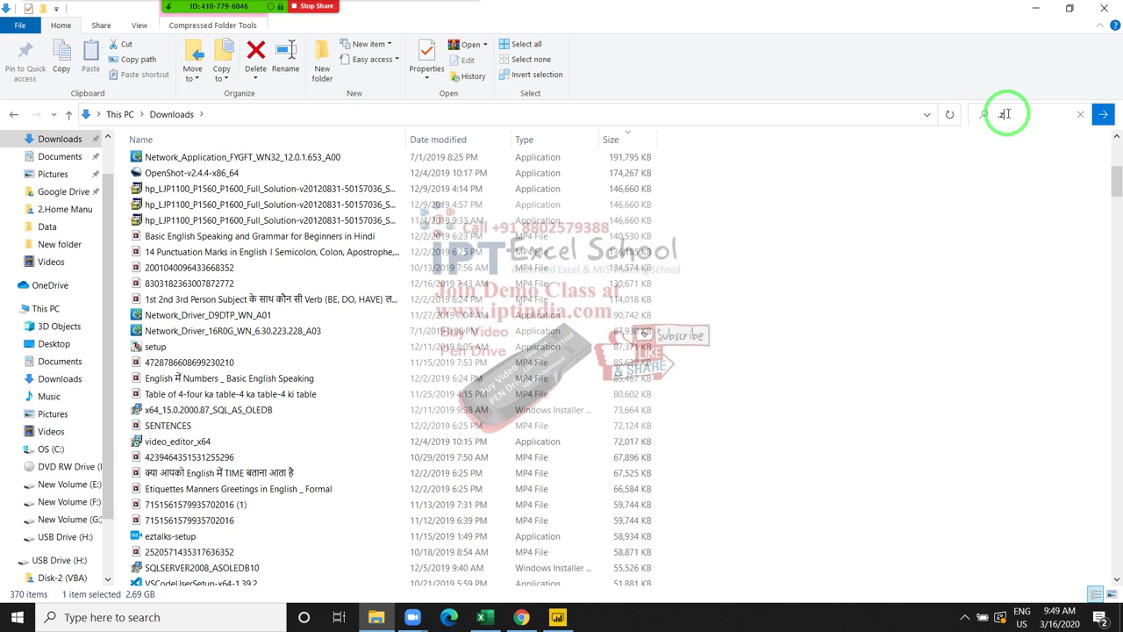
text(ip)
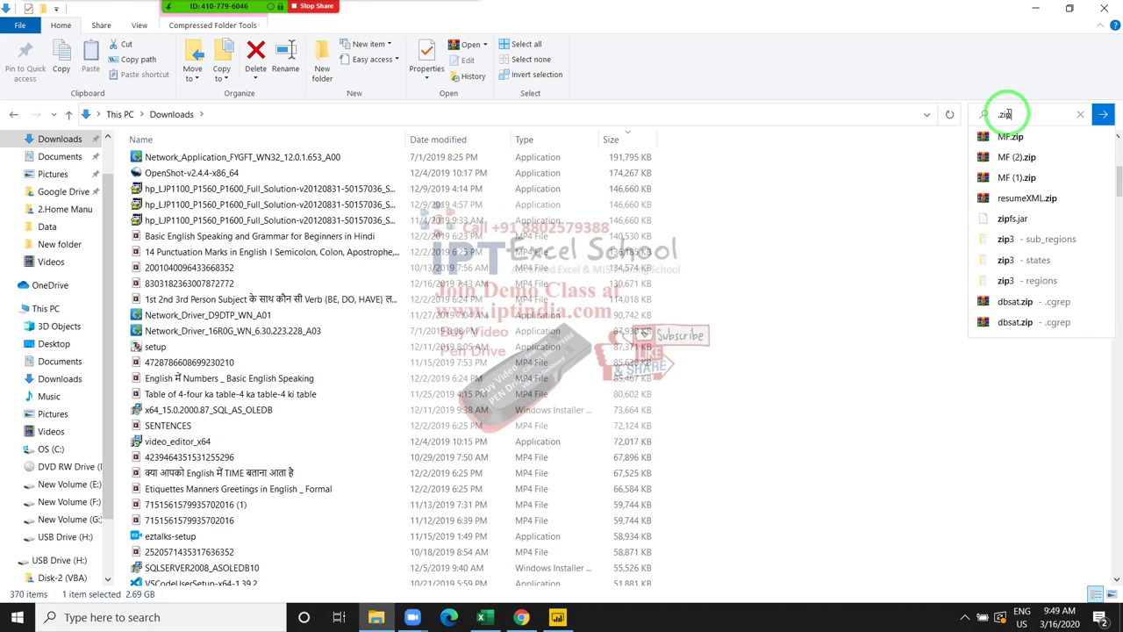
key(Return)
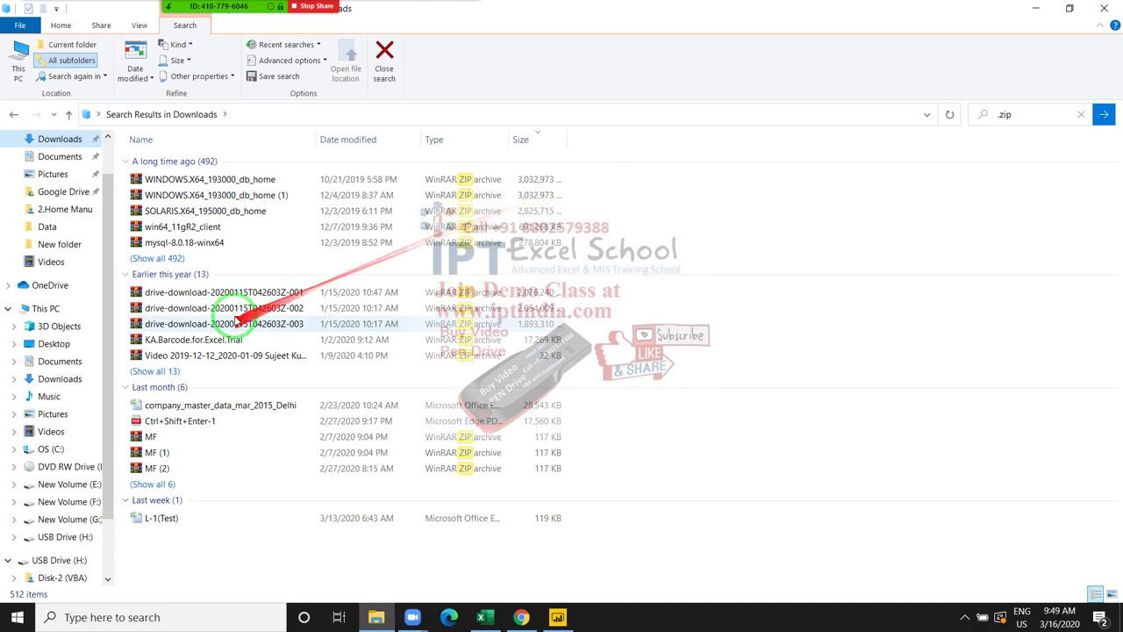
Send the three drive-download zip archives to USB Drive (H:), then switch to Power BI.
click(241, 287)
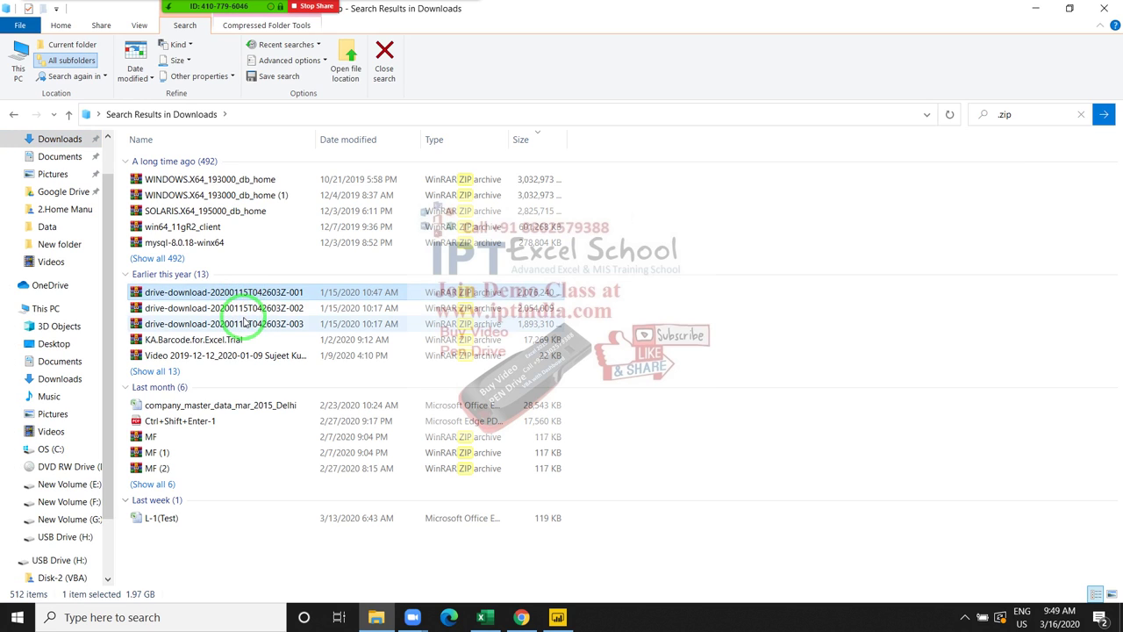
shift+click(248, 324)
click(250, 295)
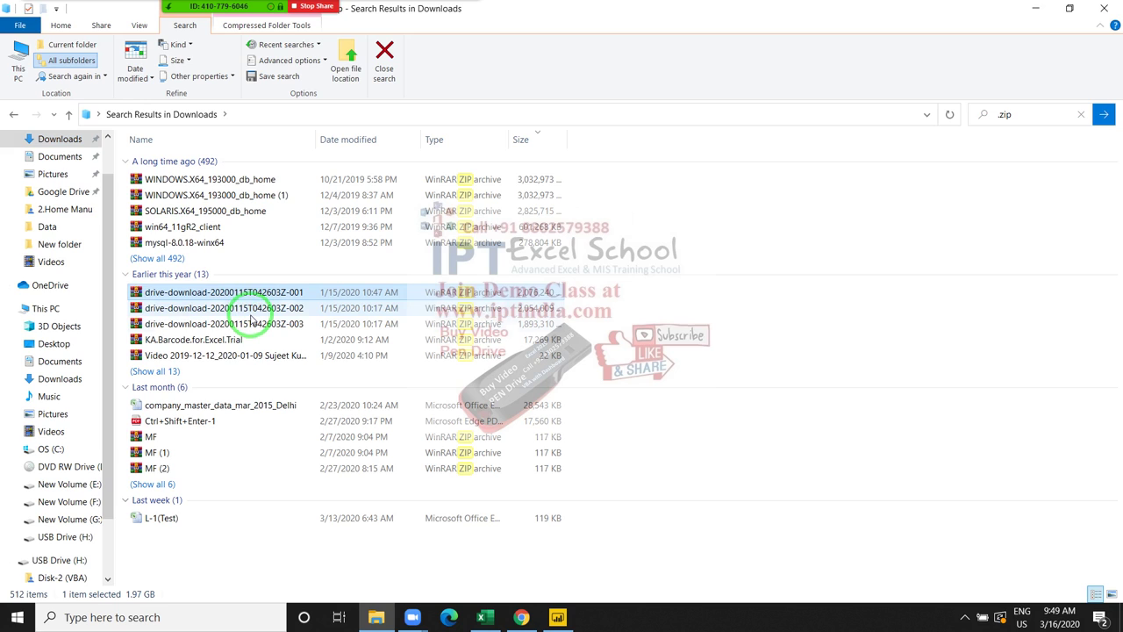
shift+click(252, 322)
right_click(252, 322)
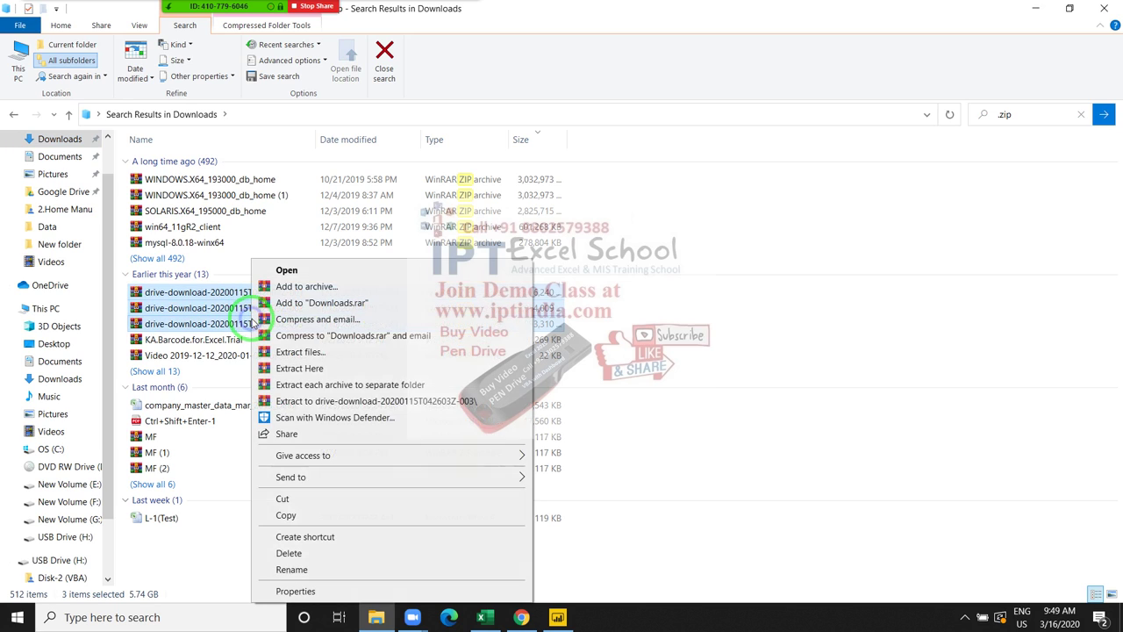
mouse_move(335, 449)
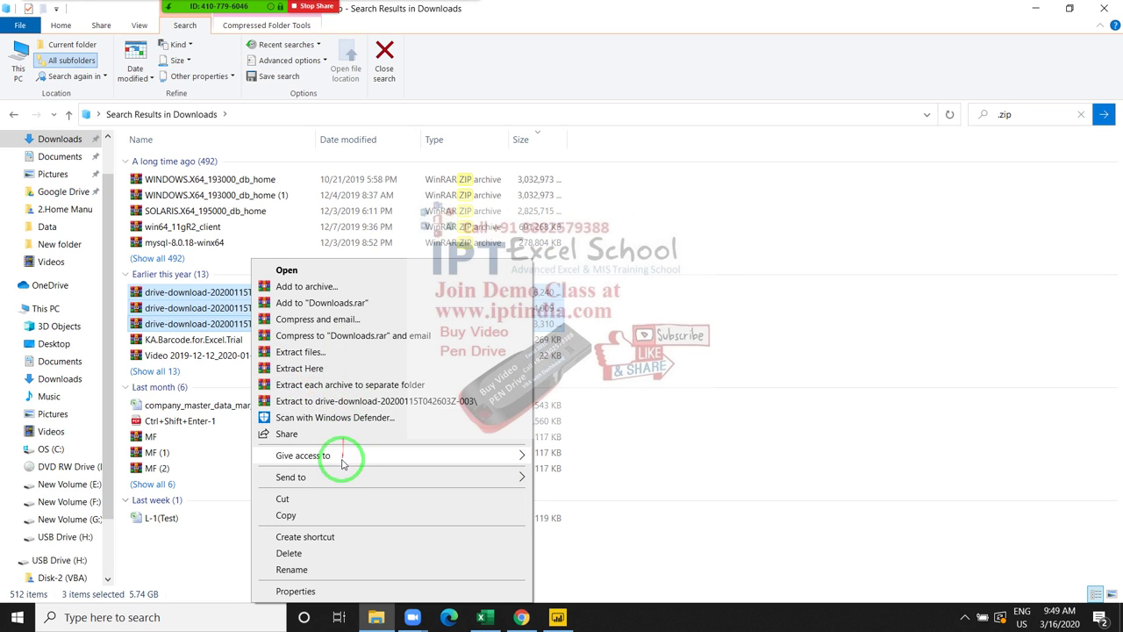
mouse_move(329, 477)
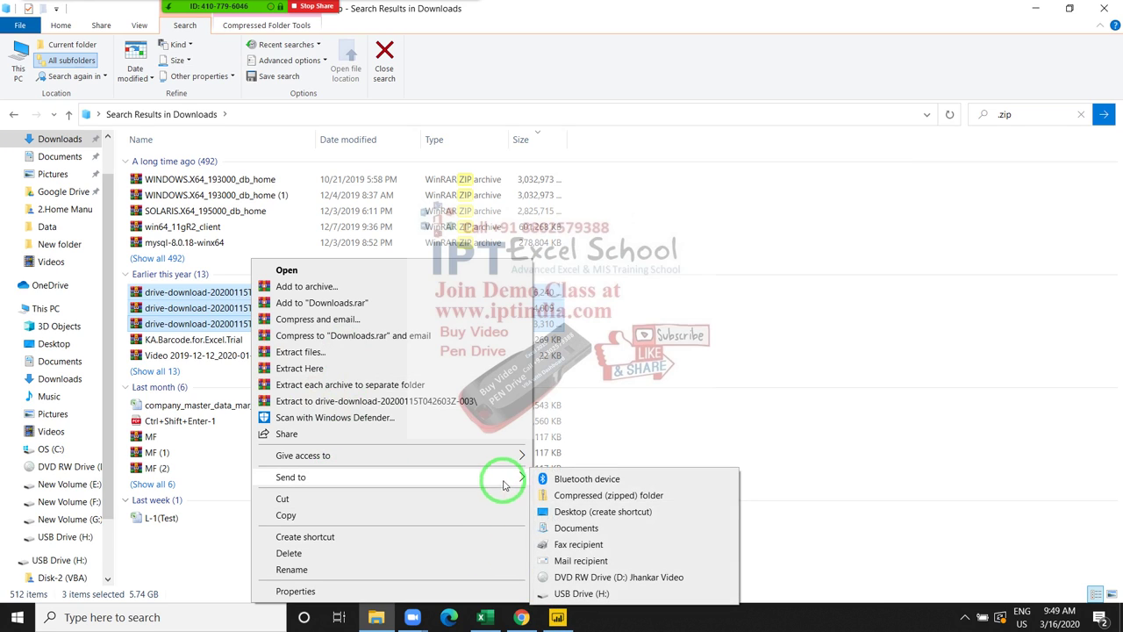
click(582, 593)
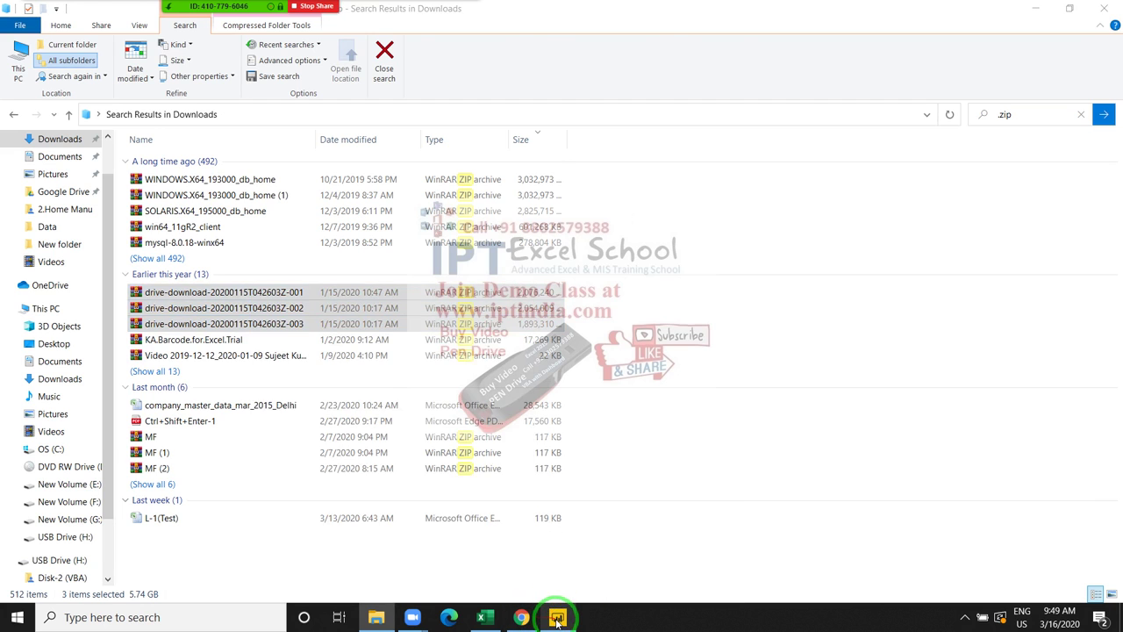
click(557, 620)
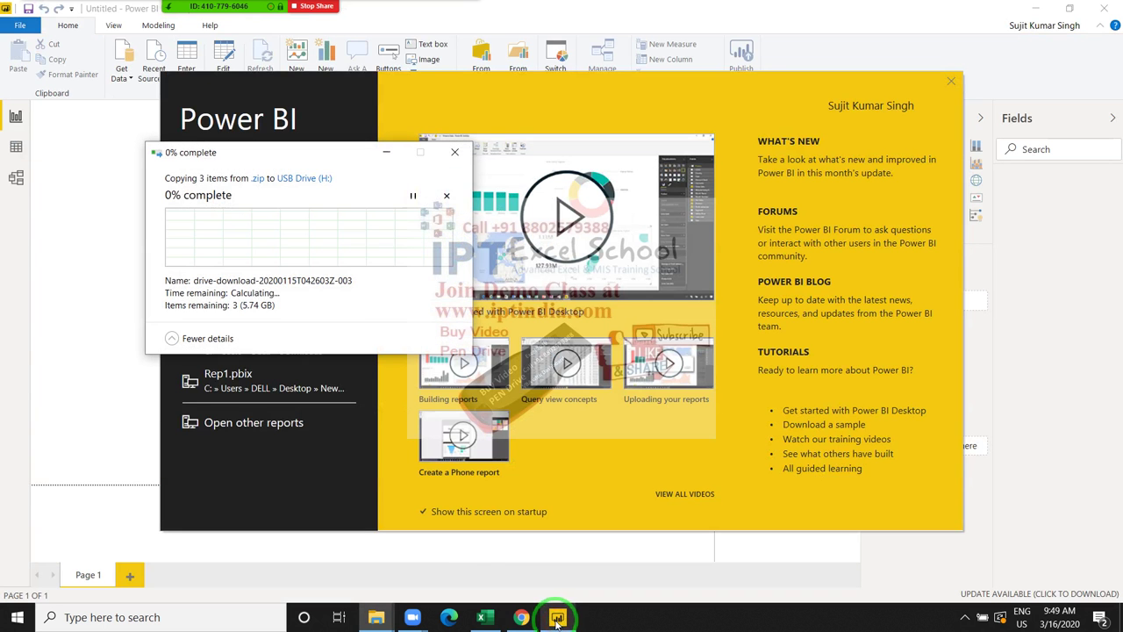
Minimize the copy-progress dialog and close the Power BI start screen.
click(387, 152)
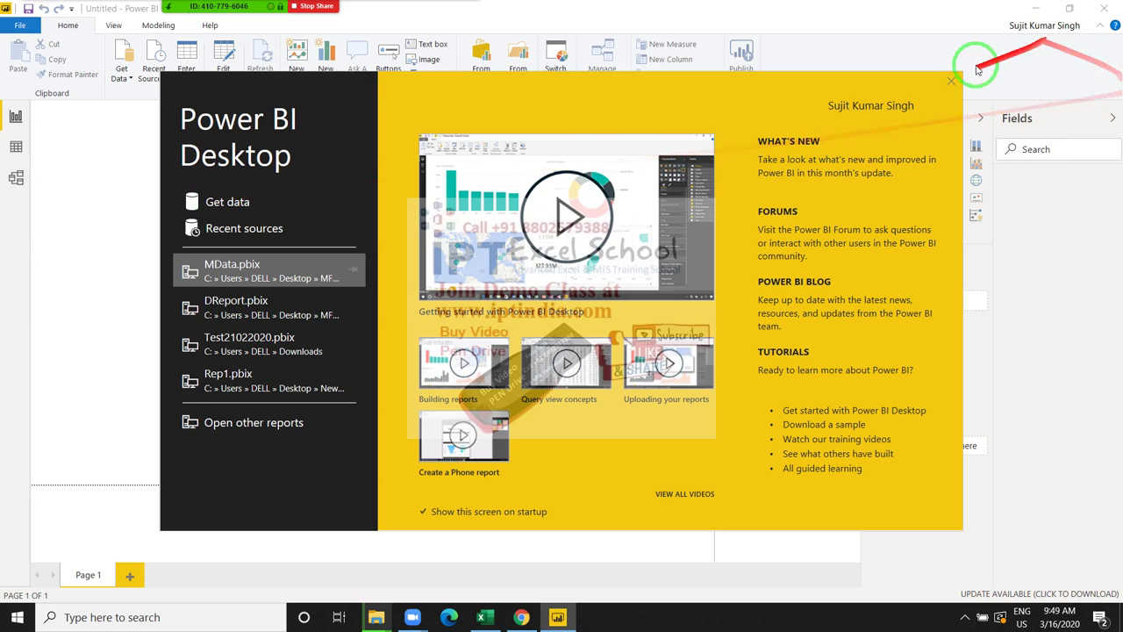
click(951, 83)
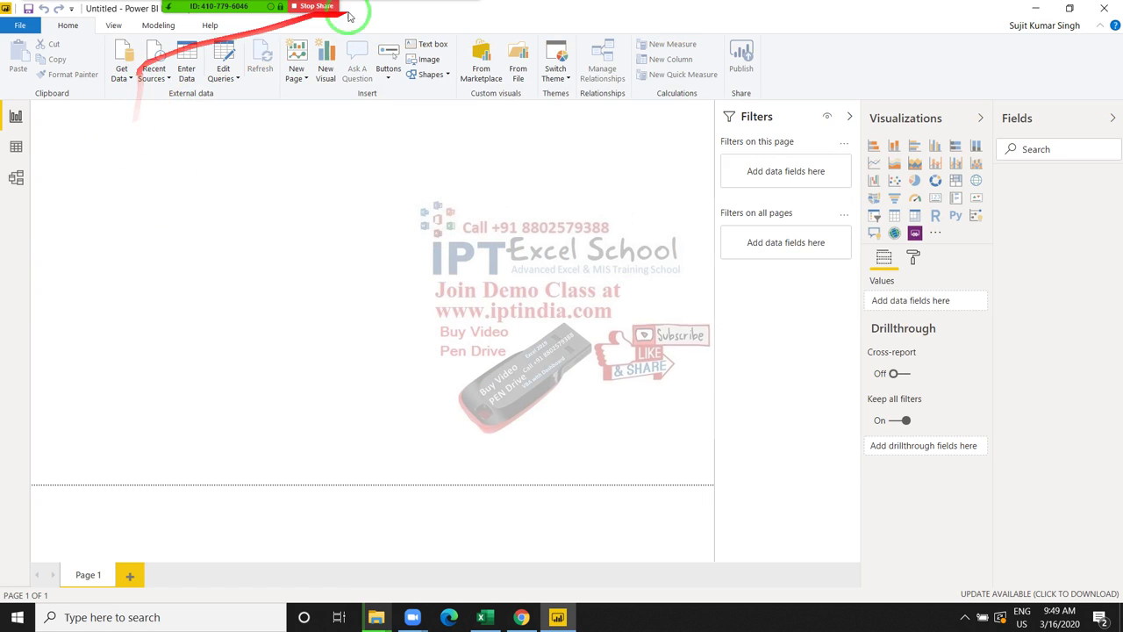
double_click(70, 25)
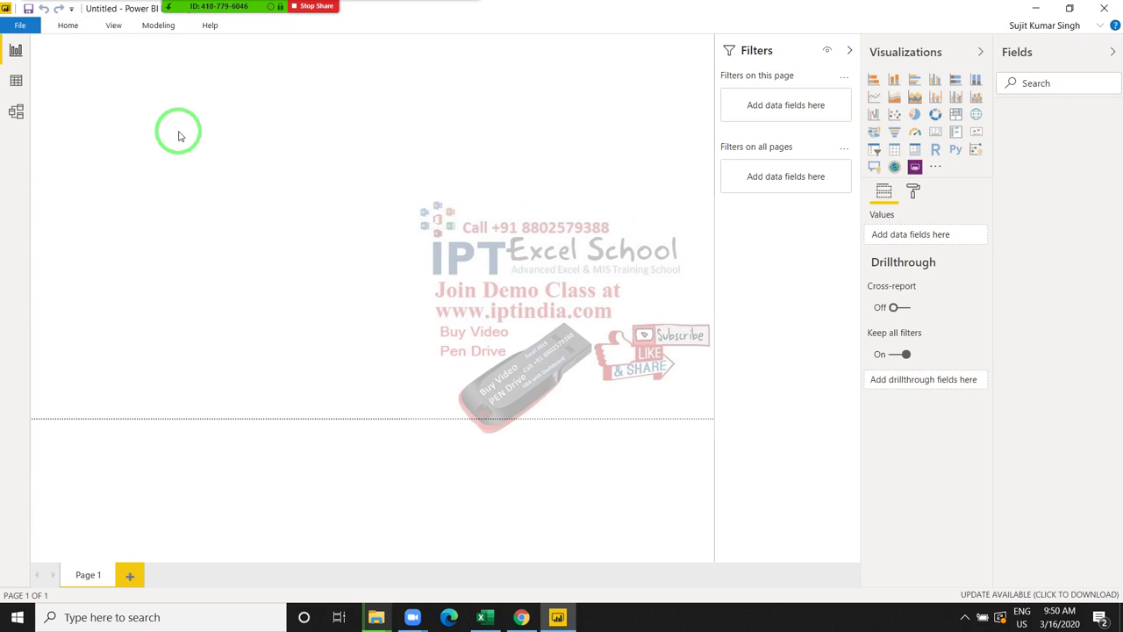
click(68, 24)
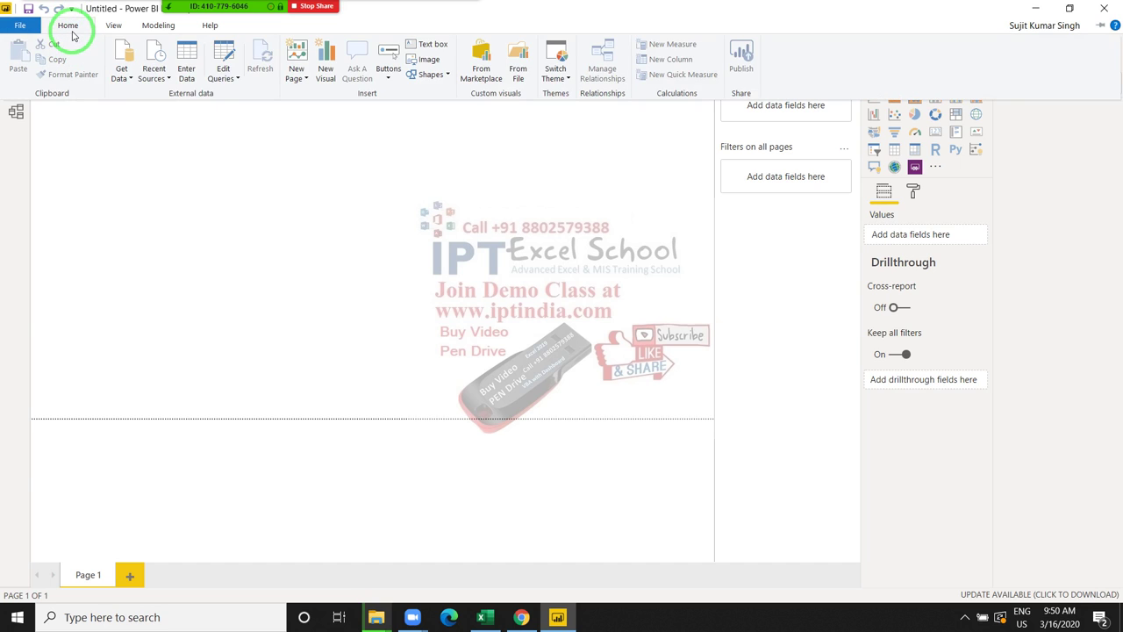
double_click(70, 28)
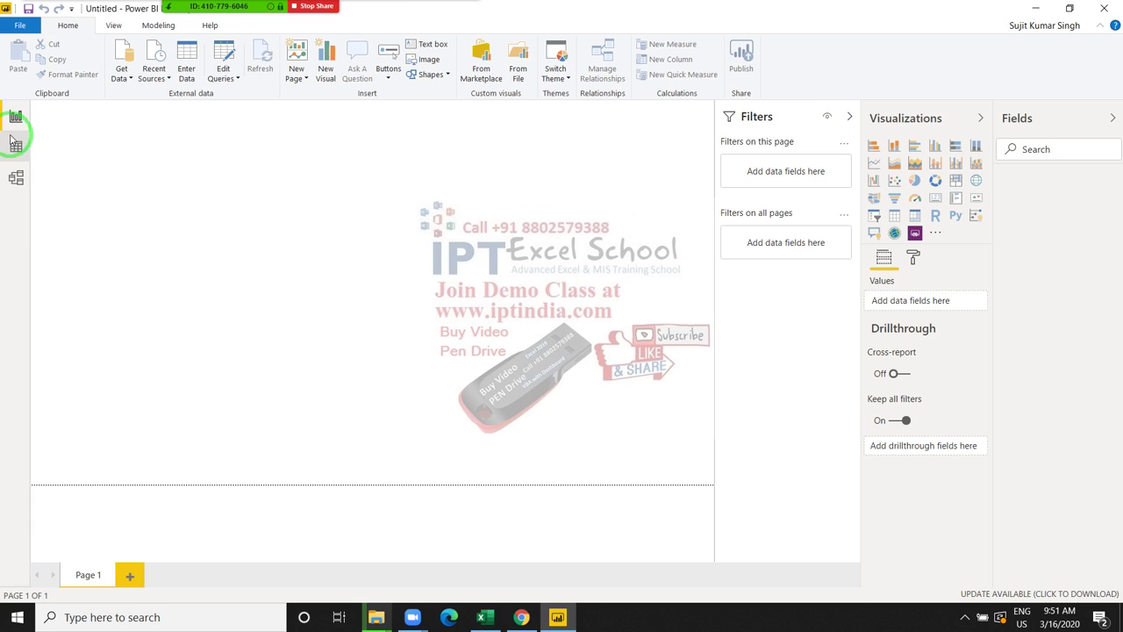
Cycle through the Model, Data and Report views, ending on the empty Model view.
click(15, 176)
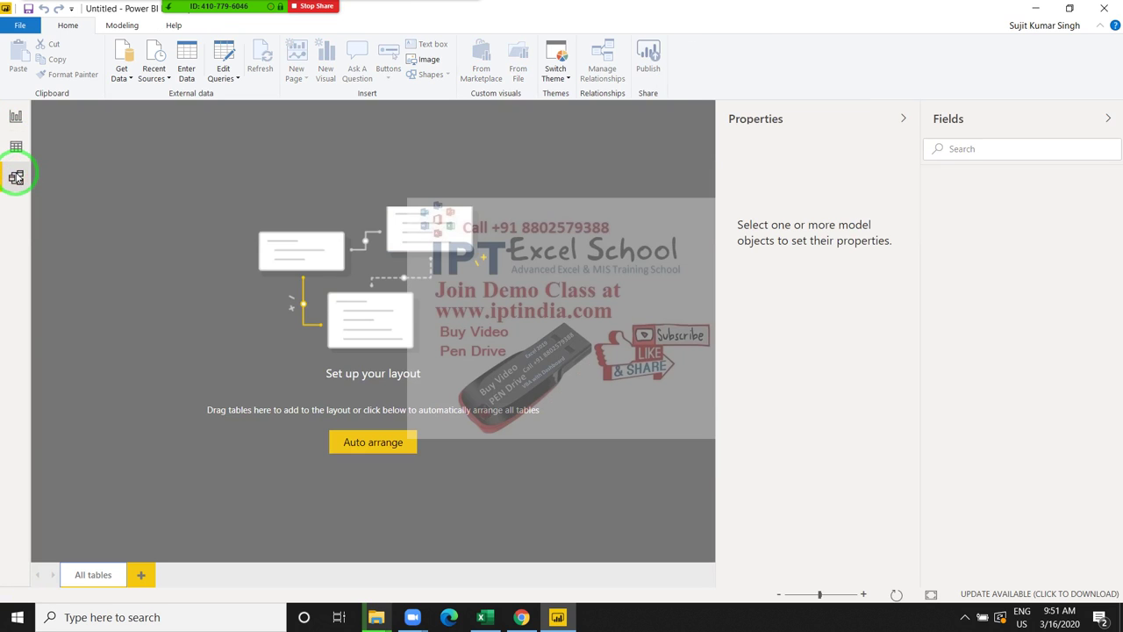
click(16, 149)
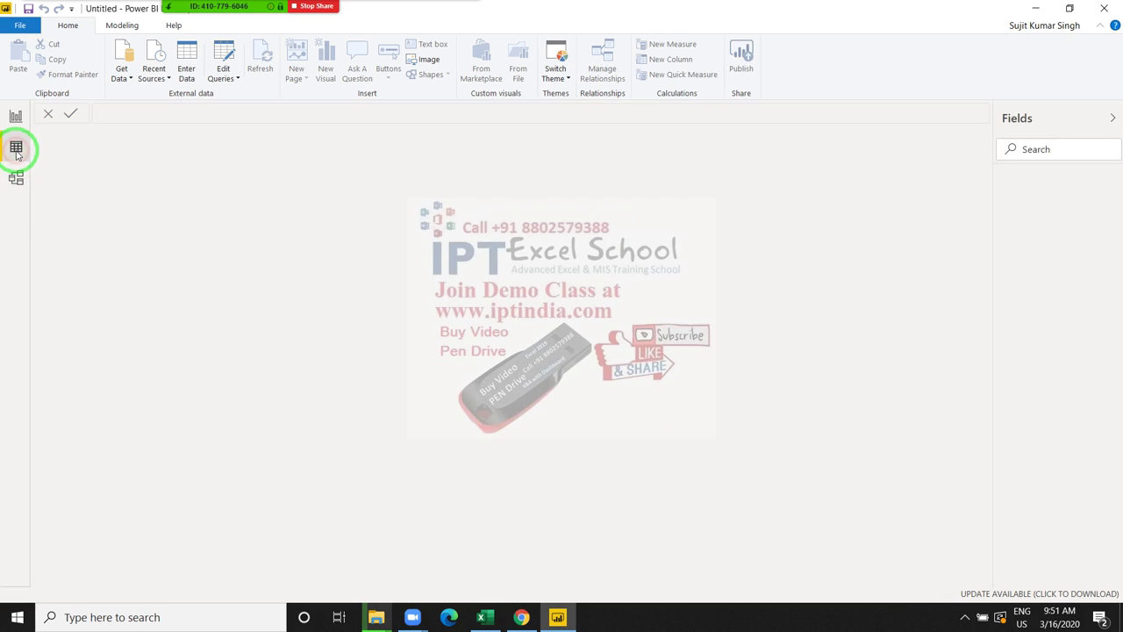
click(20, 119)
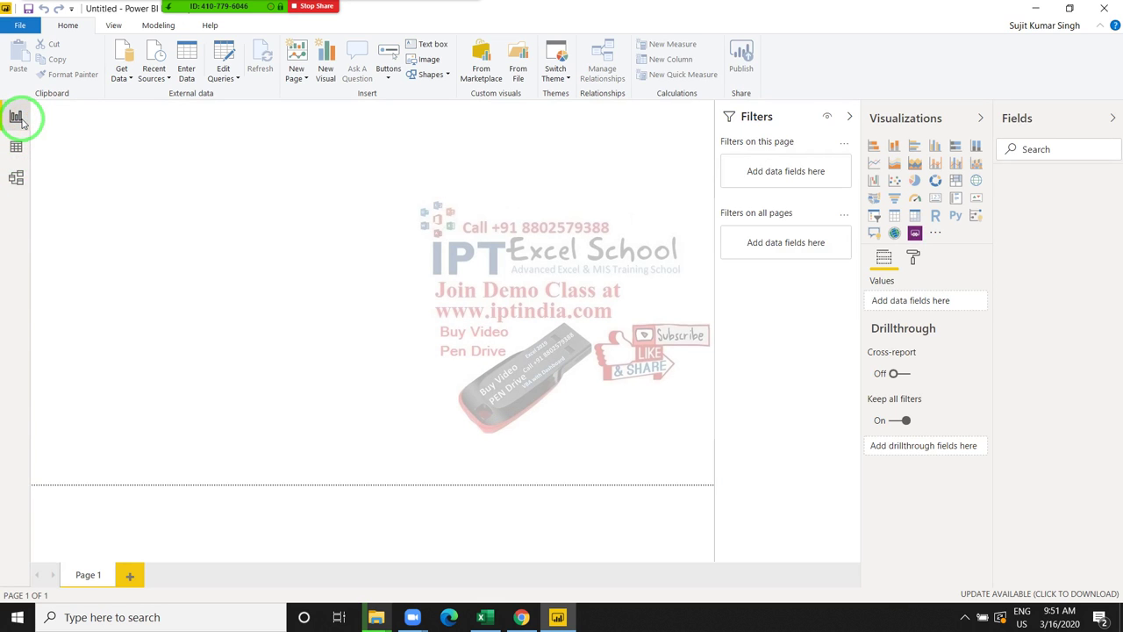
click(16, 147)
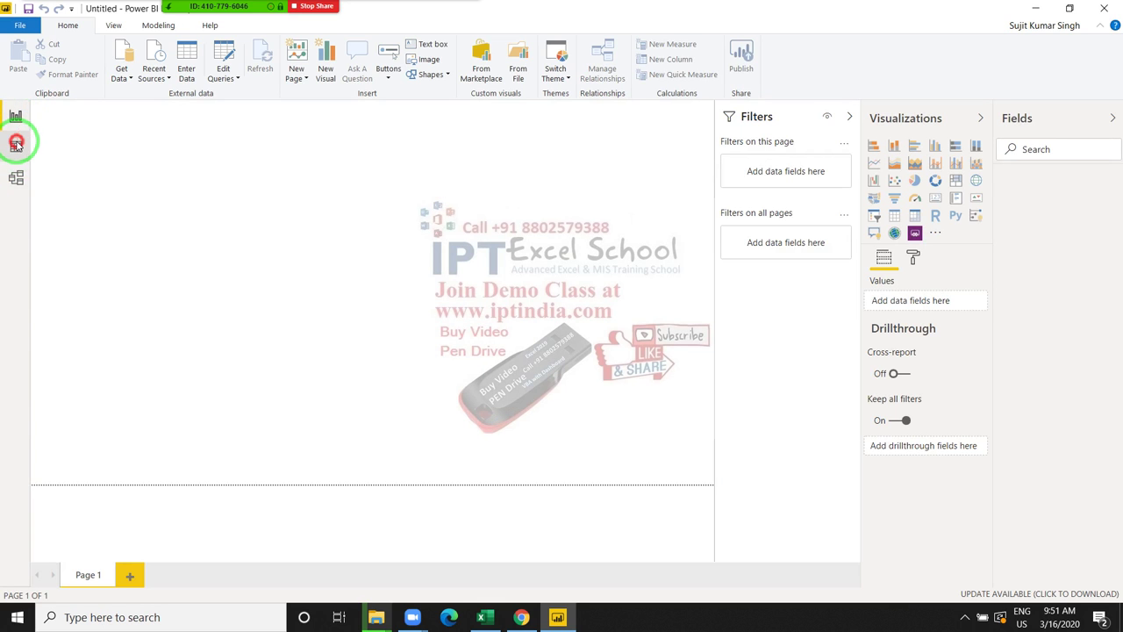
click(16, 176)
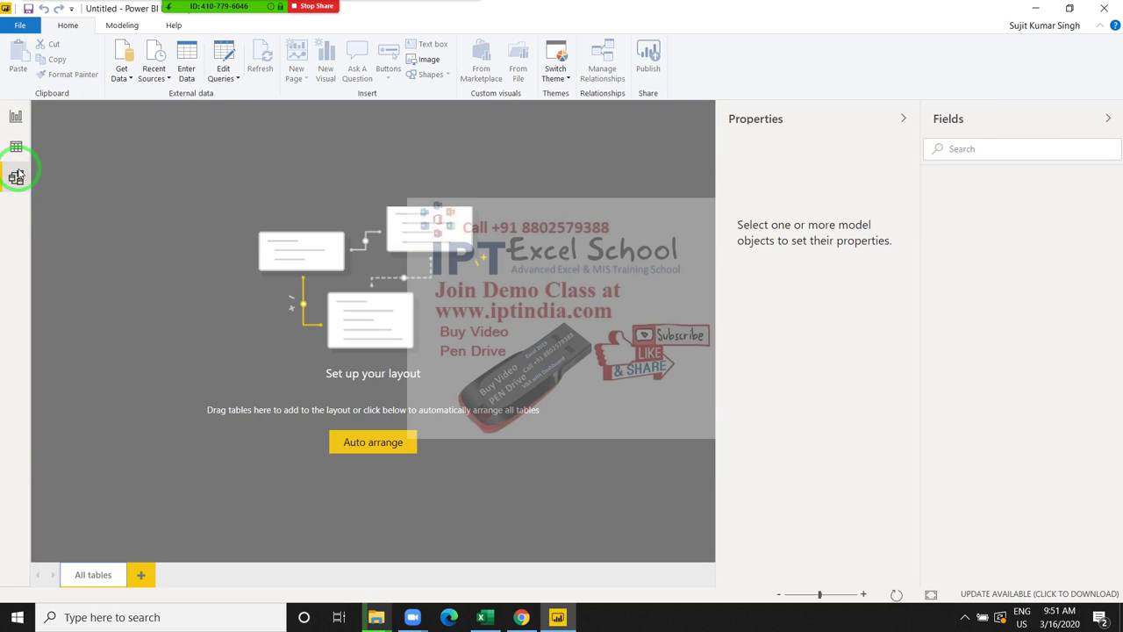
Return to Report view and add two blank pages, Page 2 and Page 3.
click(15, 117)
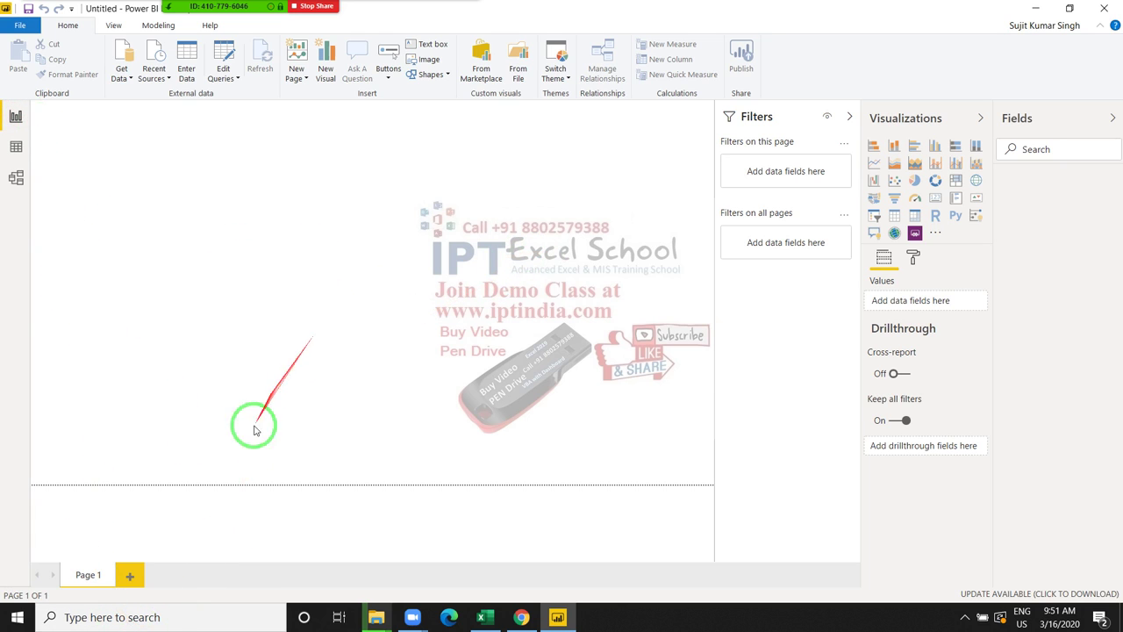
click(132, 576)
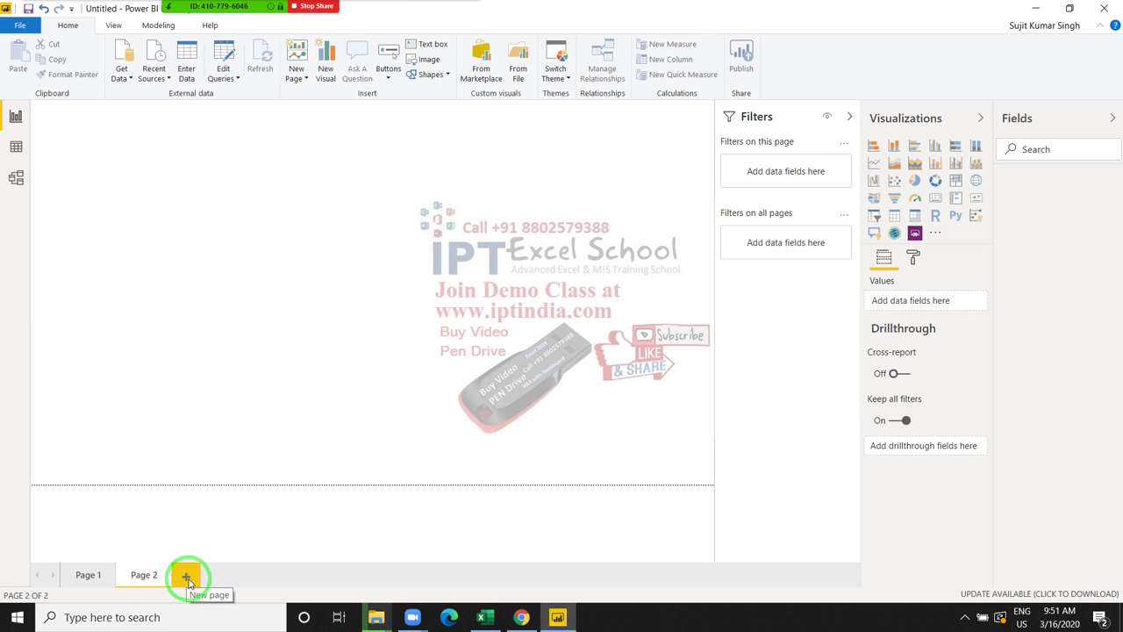
click(187, 577)
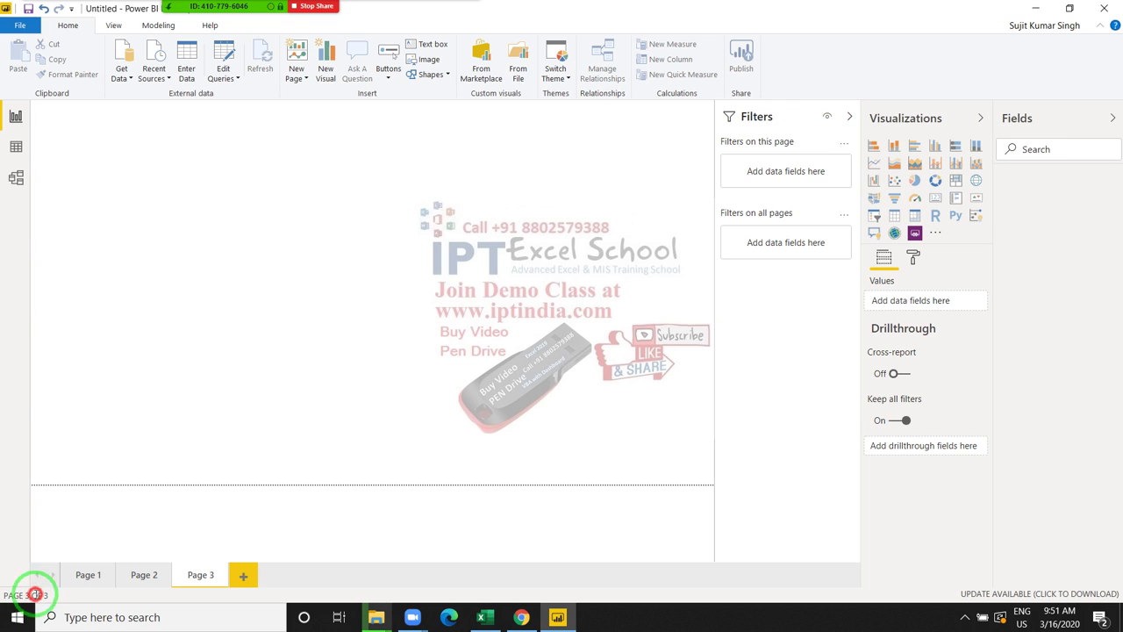
mouse_move(19, 595)
mouse_down()
mouse_move(1018, 572)
mouse_move(1012, 590)
mouse_up()
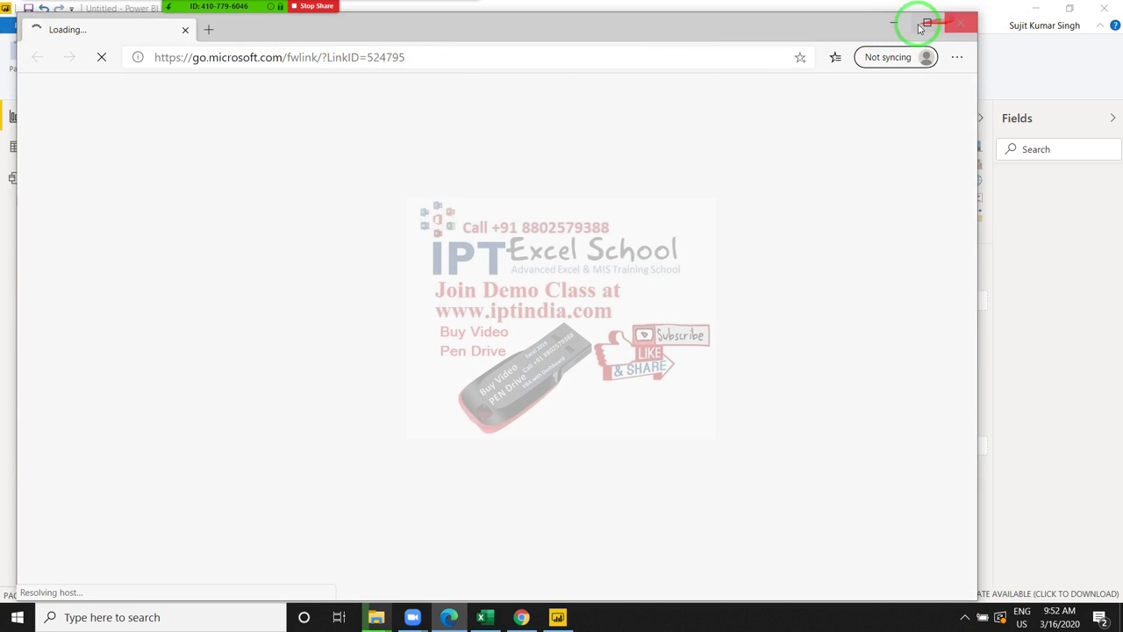
Minimize the Edge window showing Microsoft's update download page.
click(894, 22)
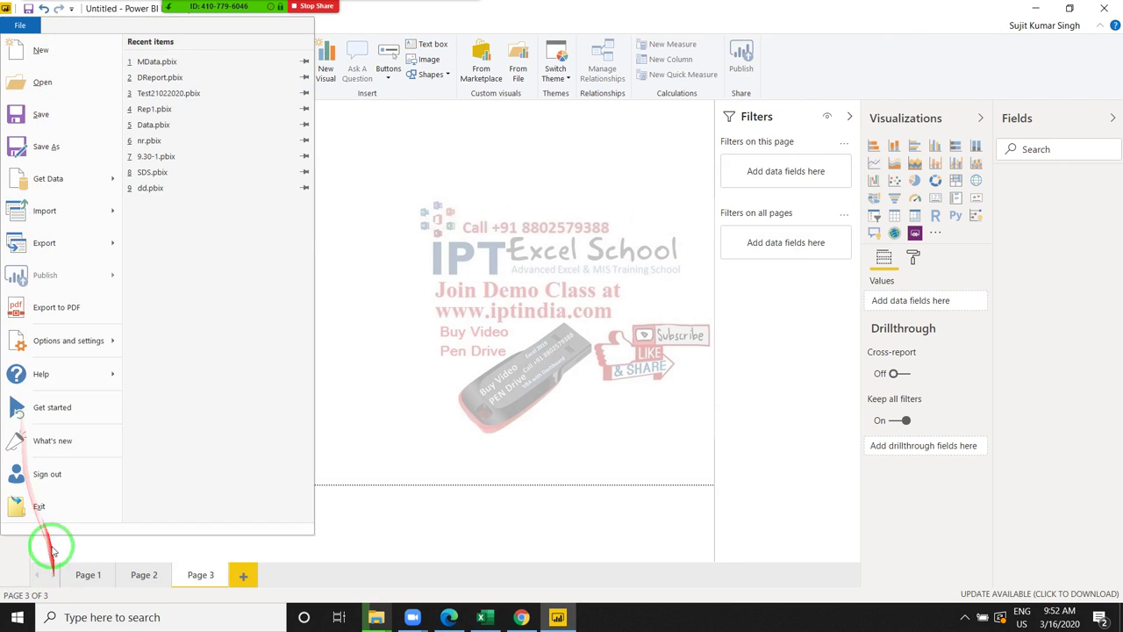
Close the File menu, look over the View and Modeling ribbons, then open Home's Get Data list.
mouse_move(60, 259)
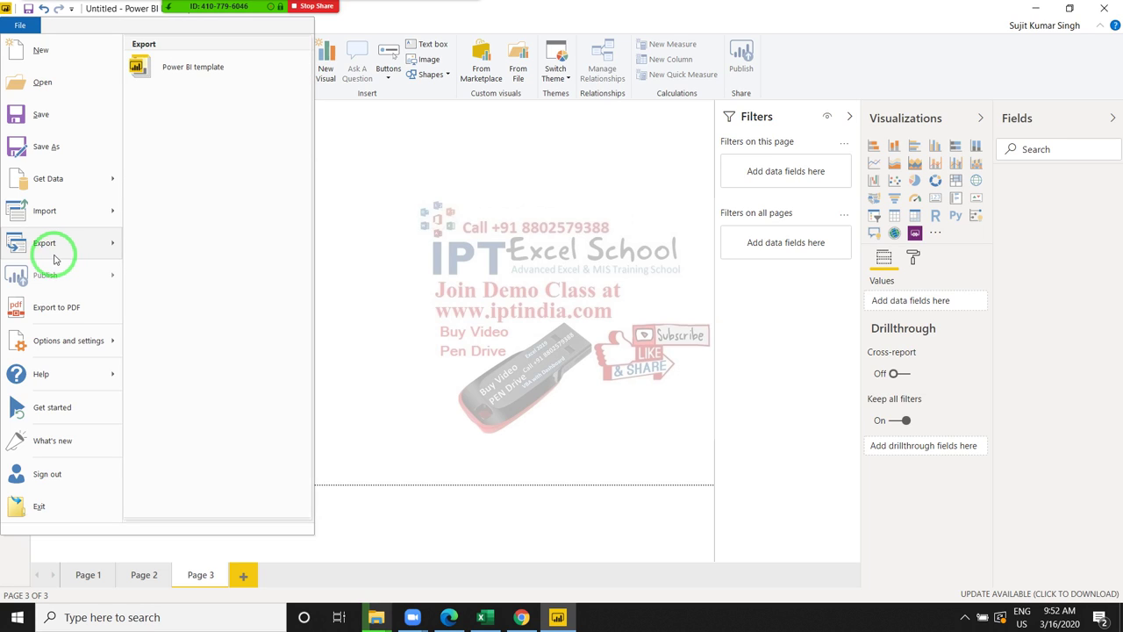
click(444, 190)
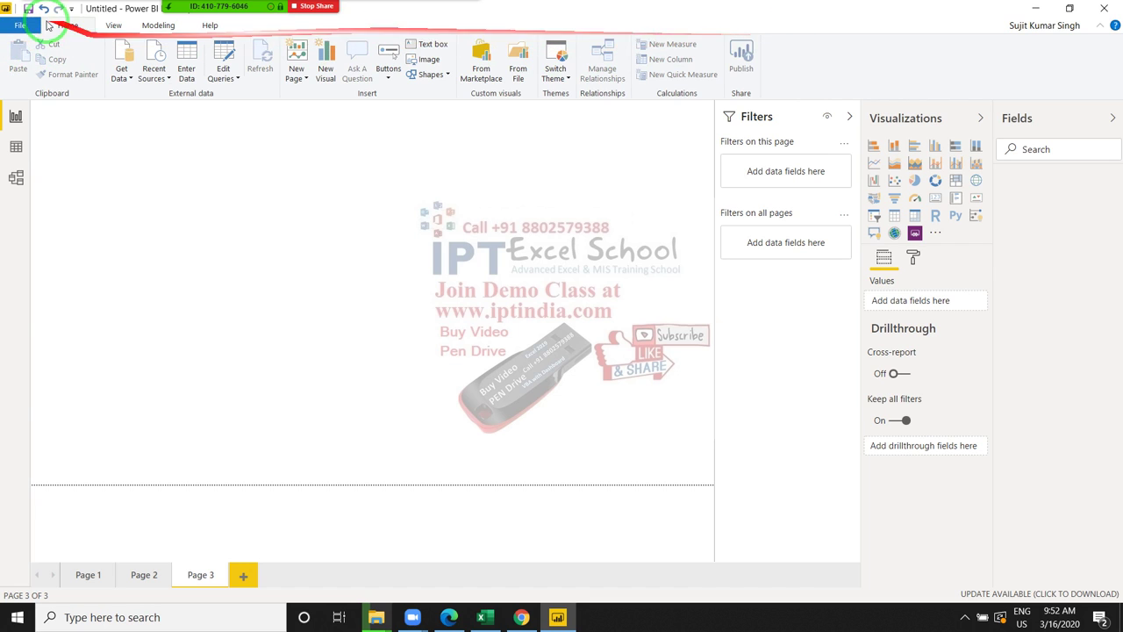
click(114, 25)
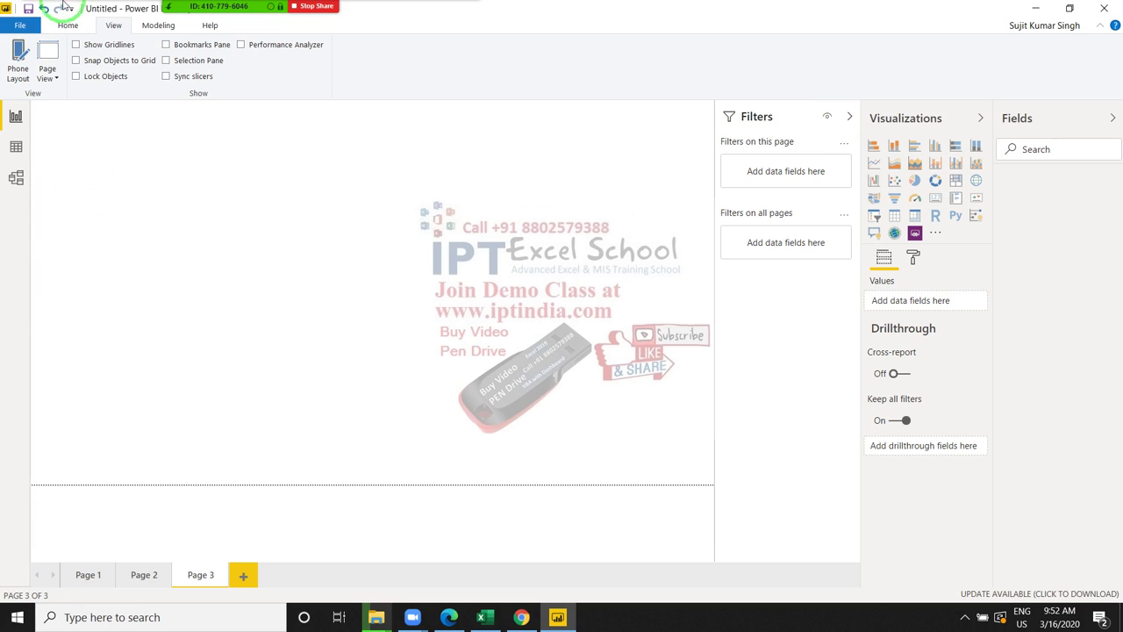
click(147, 25)
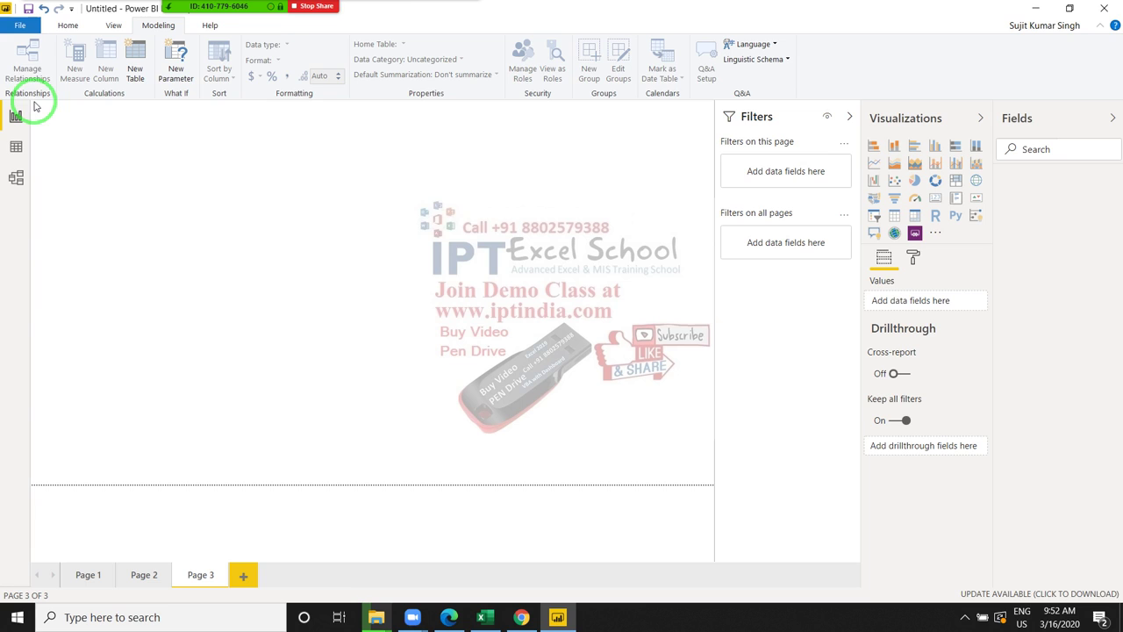
click(66, 26)
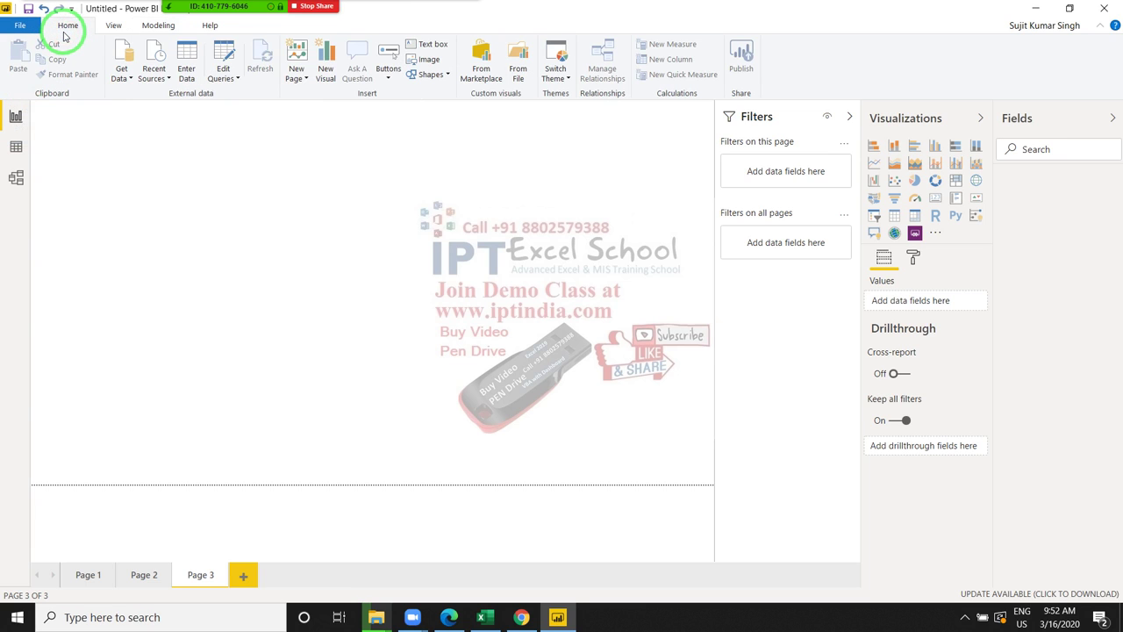
mouse_move(176, 8)
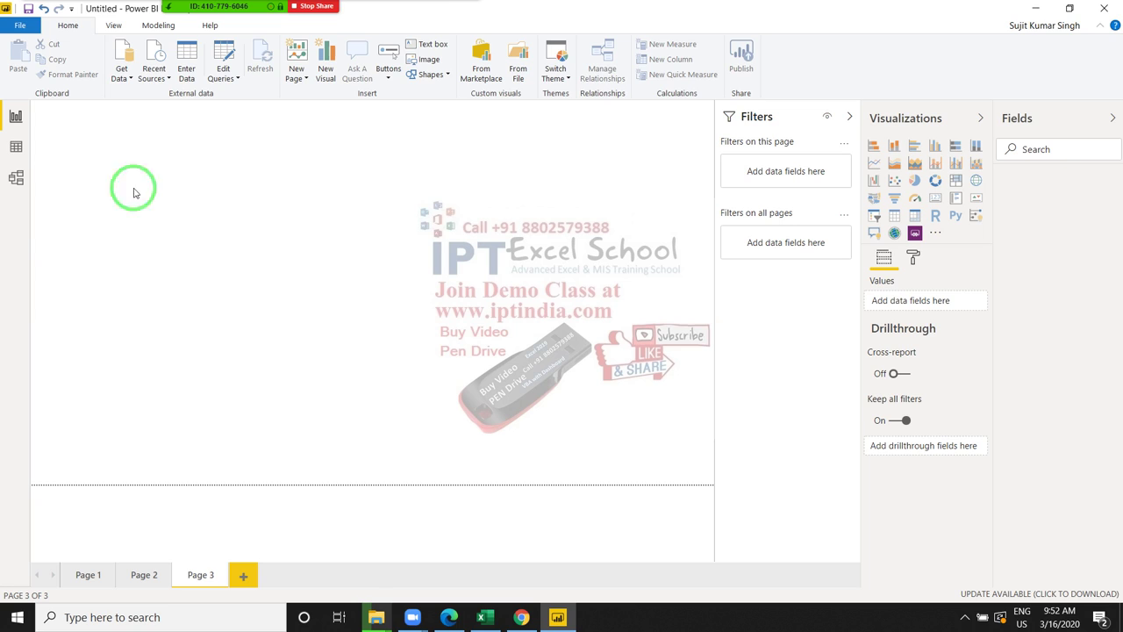
click(128, 86)
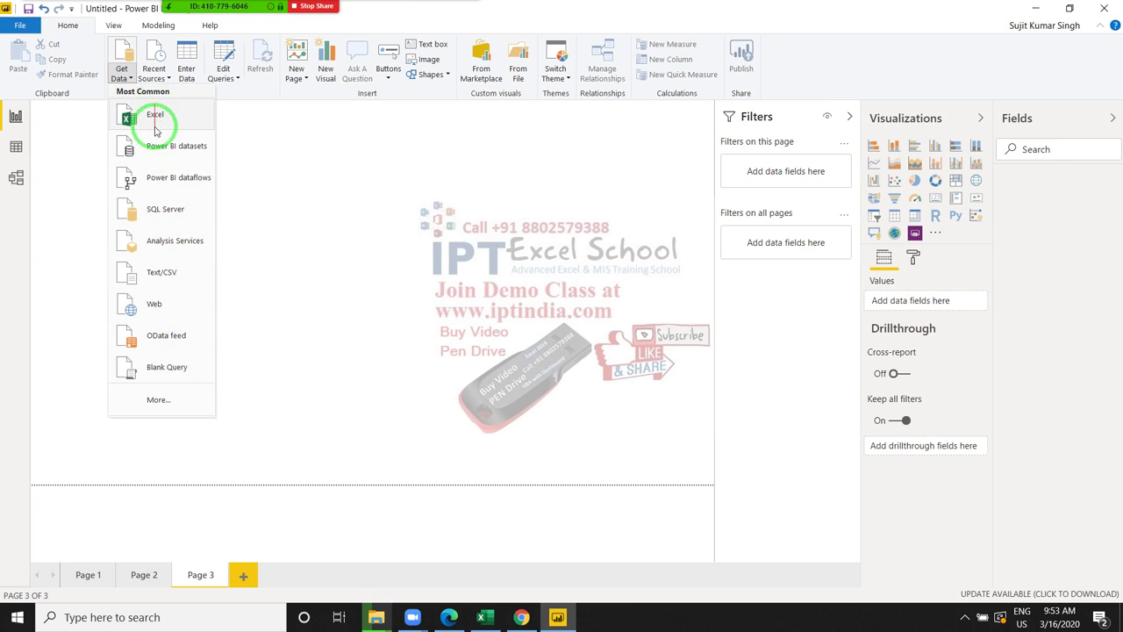
Browse the File, Power Platform, Azure, Online Services and Other connector categories.
click(175, 401)
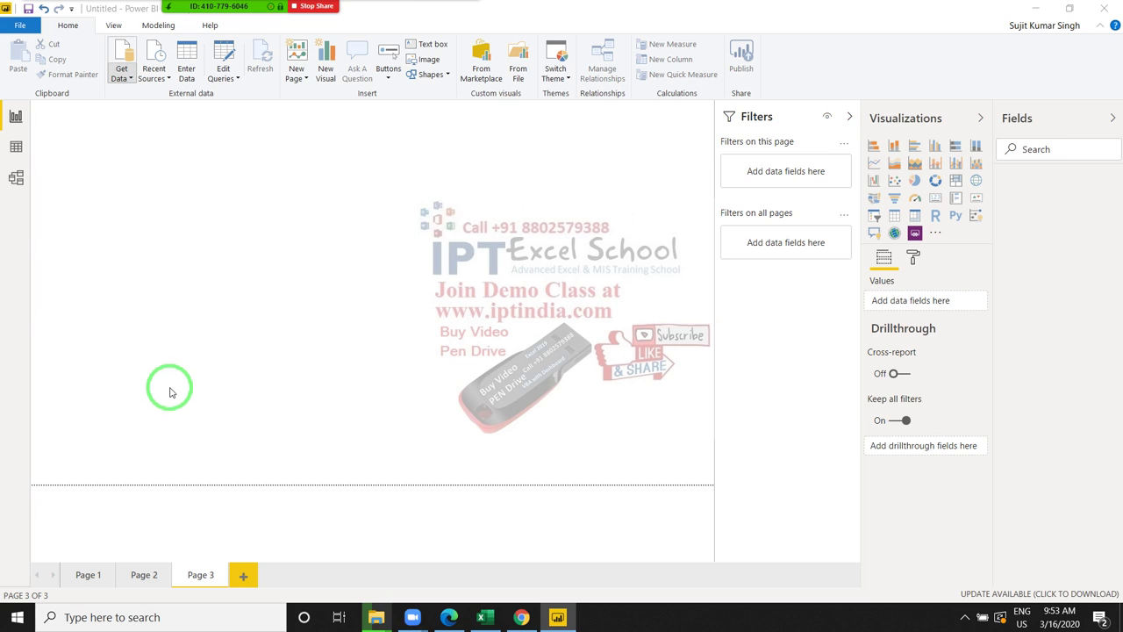
drag(188, 387, 264, 276)
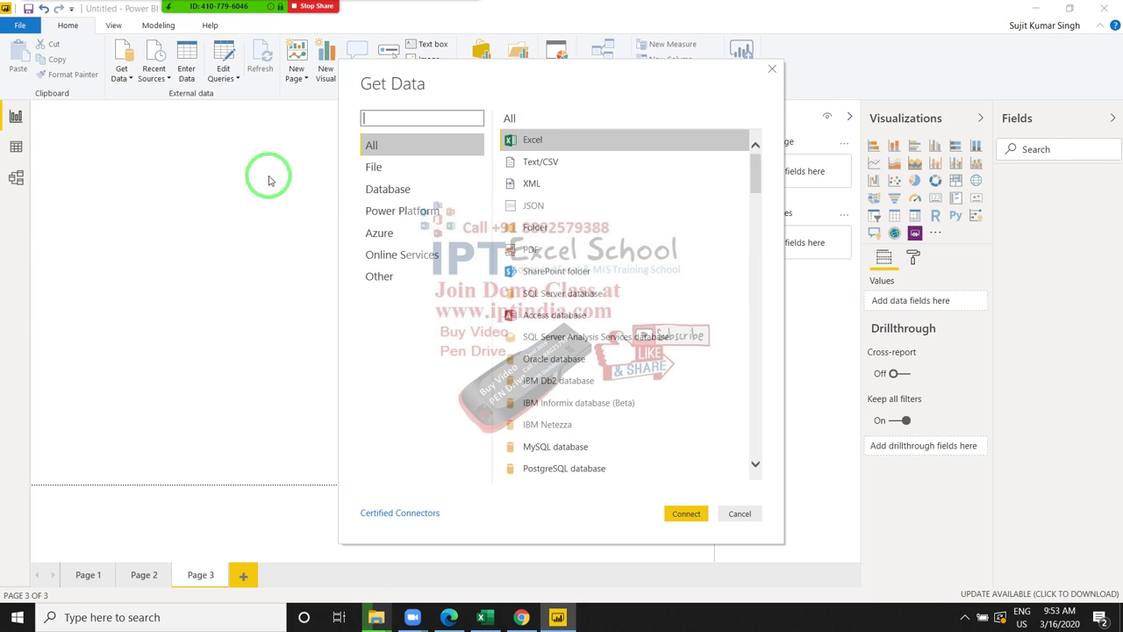
click(372, 166)
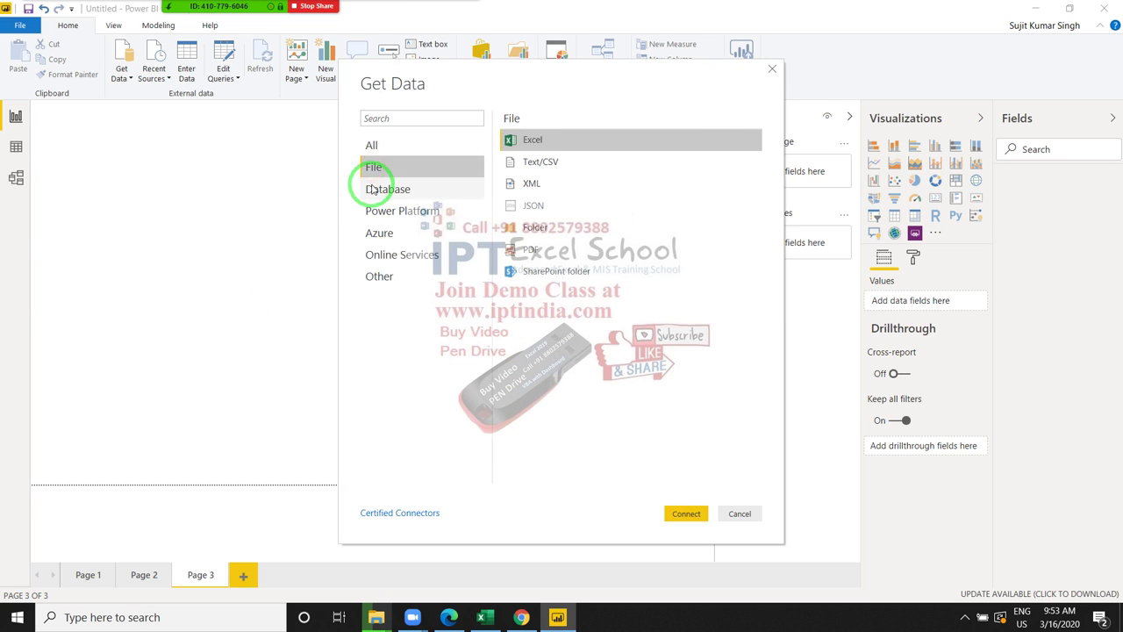
click(376, 212)
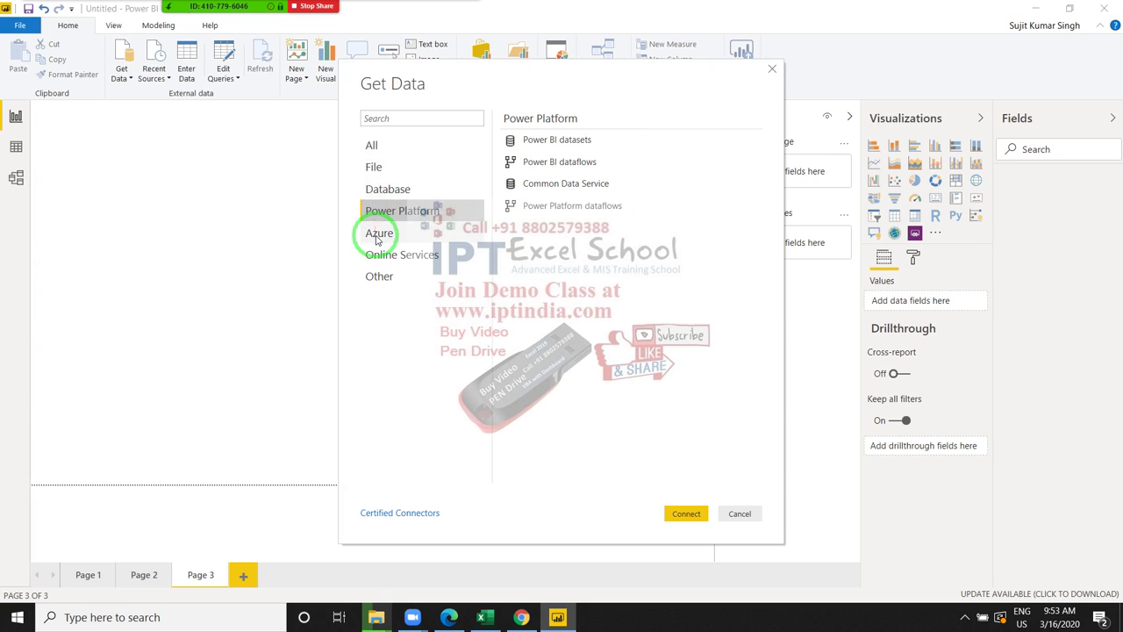
click(375, 235)
click(377, 255)
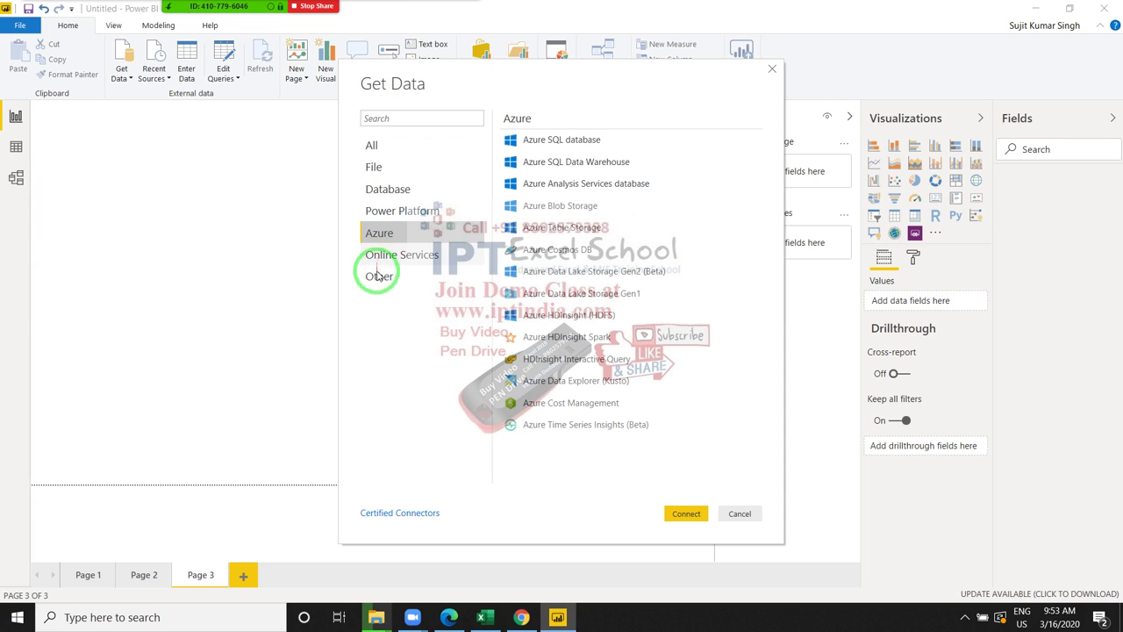
click(379, 279)
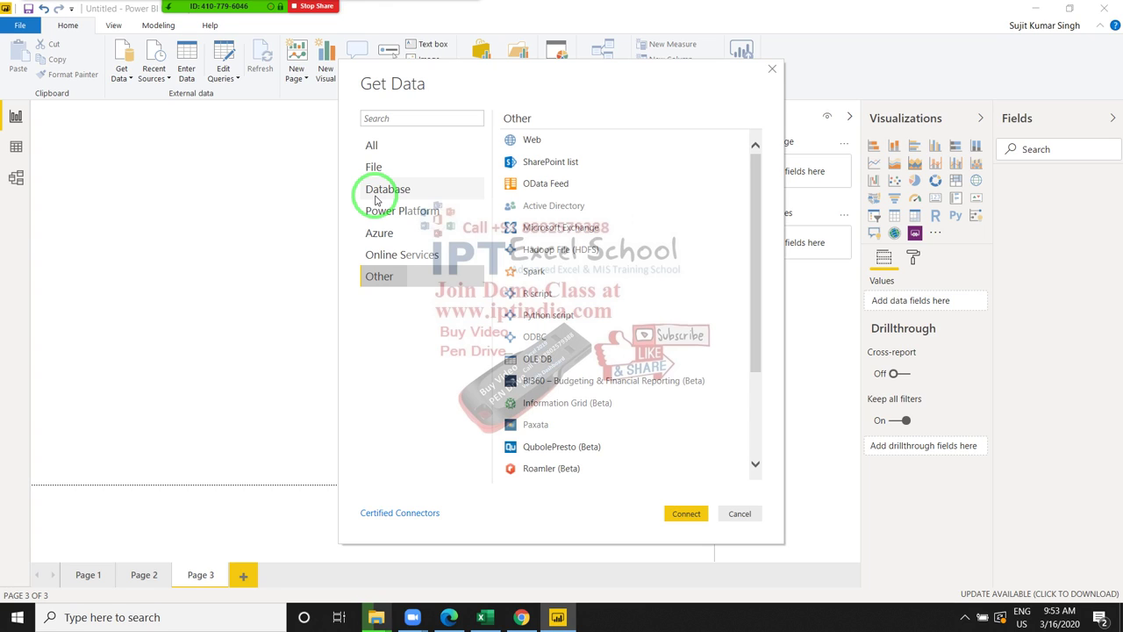
click(415, 176)
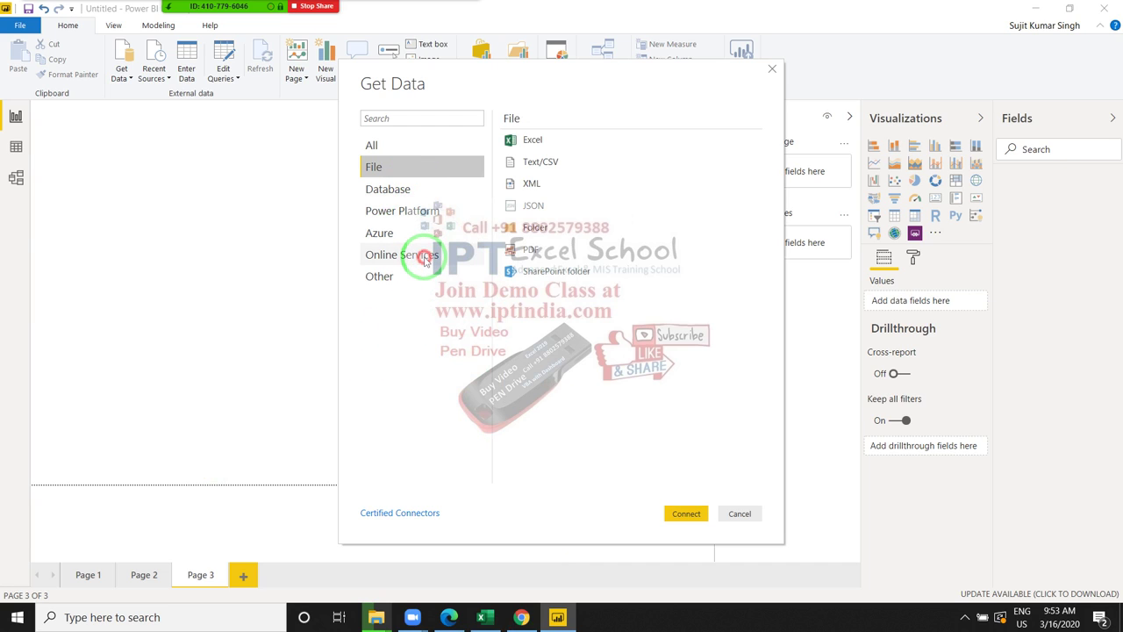
click(425, 260)
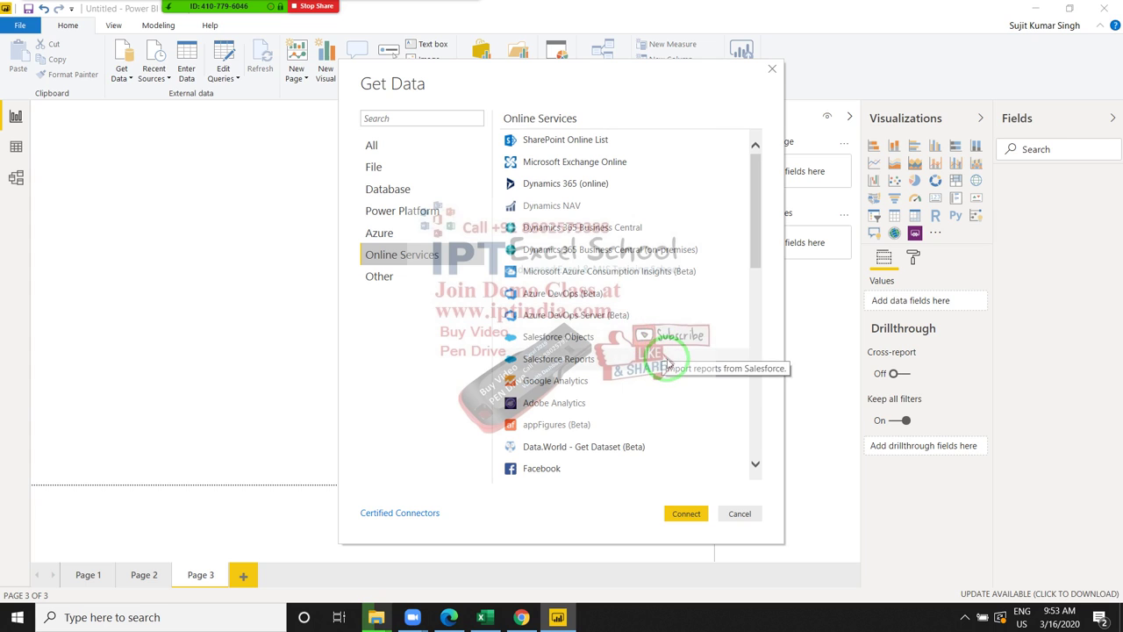
scroll(667, 361, down, 1)
scroll(667, 362, down, 2)
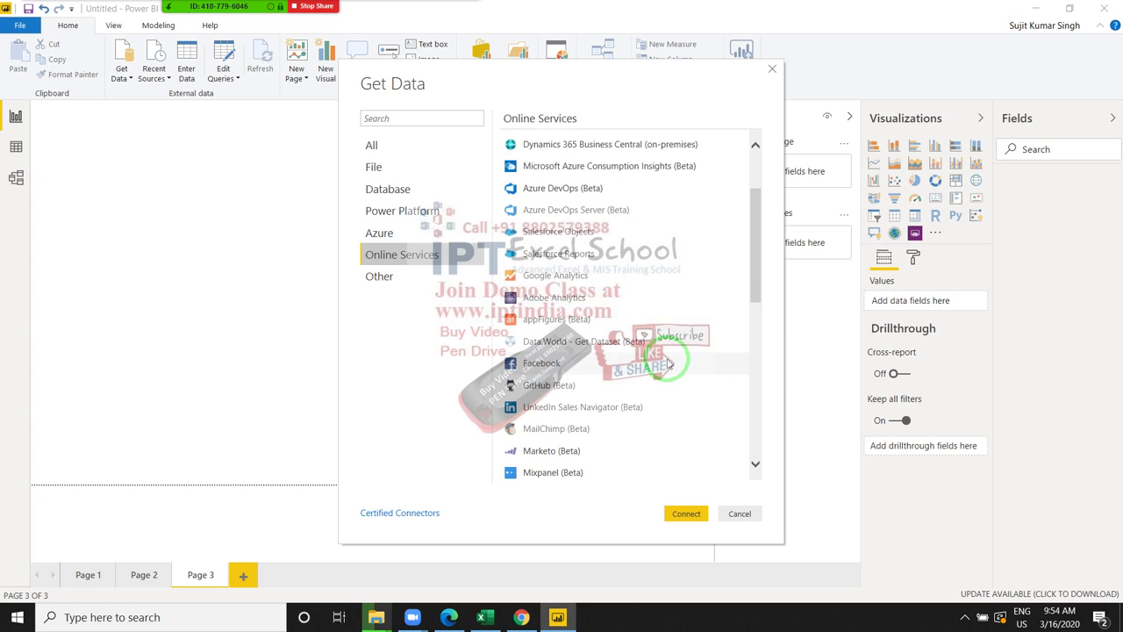
scroll(667, 362, down, 1)
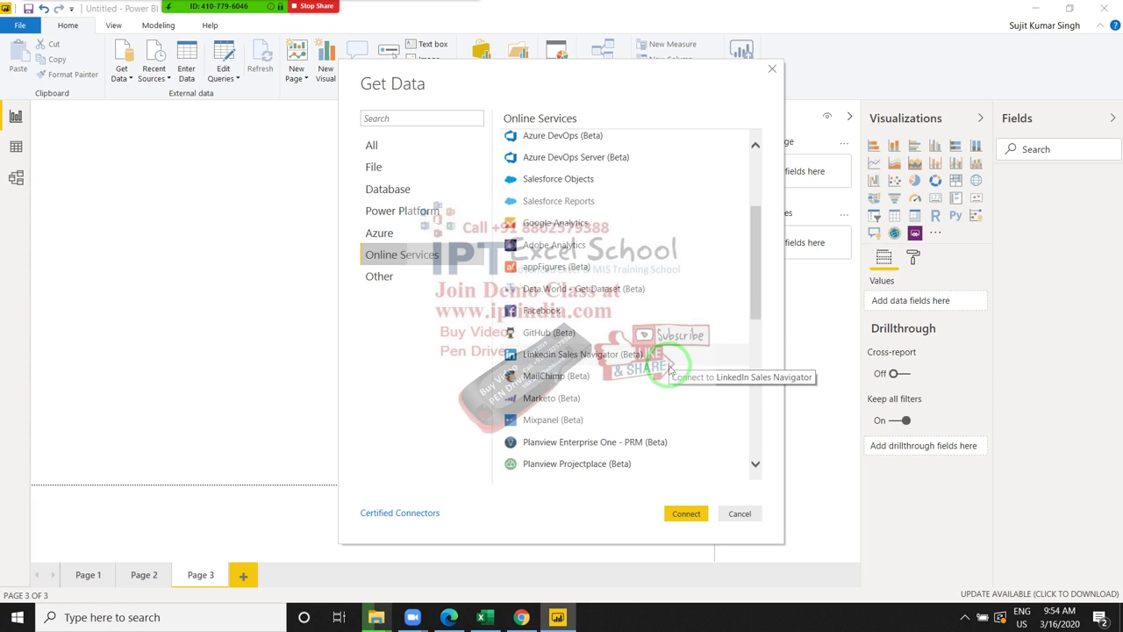
scroll(669, 369, down, 2)
scroll(670, 369, down, 1)
scroll(670, 366, down, 2)
scroll(671, 366, down, 2)
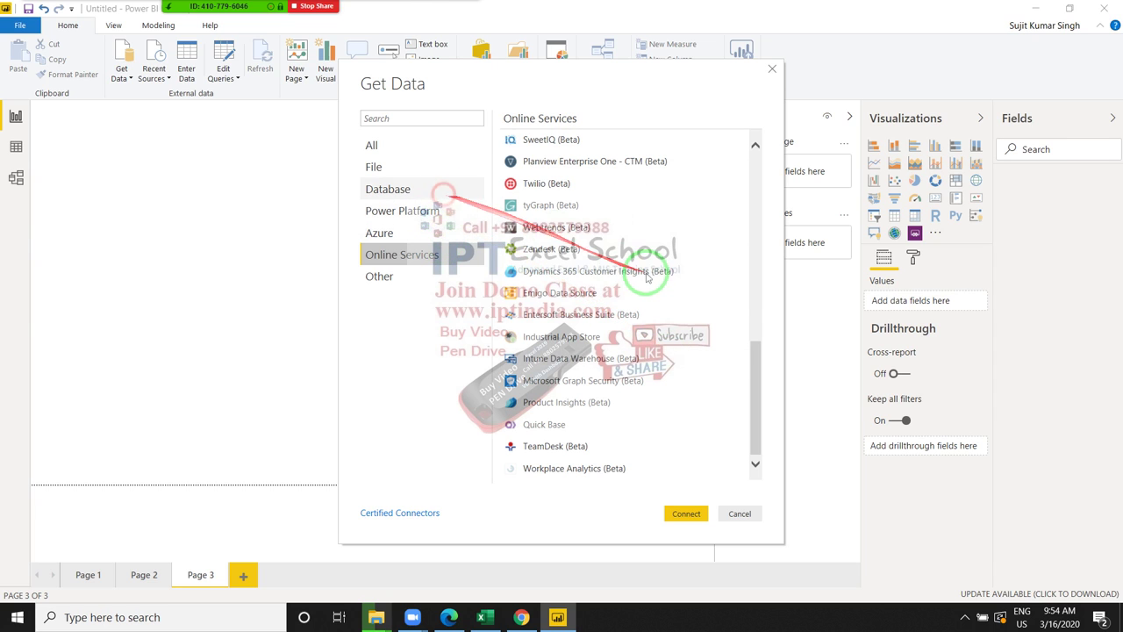
Check the Database connectors, then choose File > Excel workbook and connect.
click(444, 191)
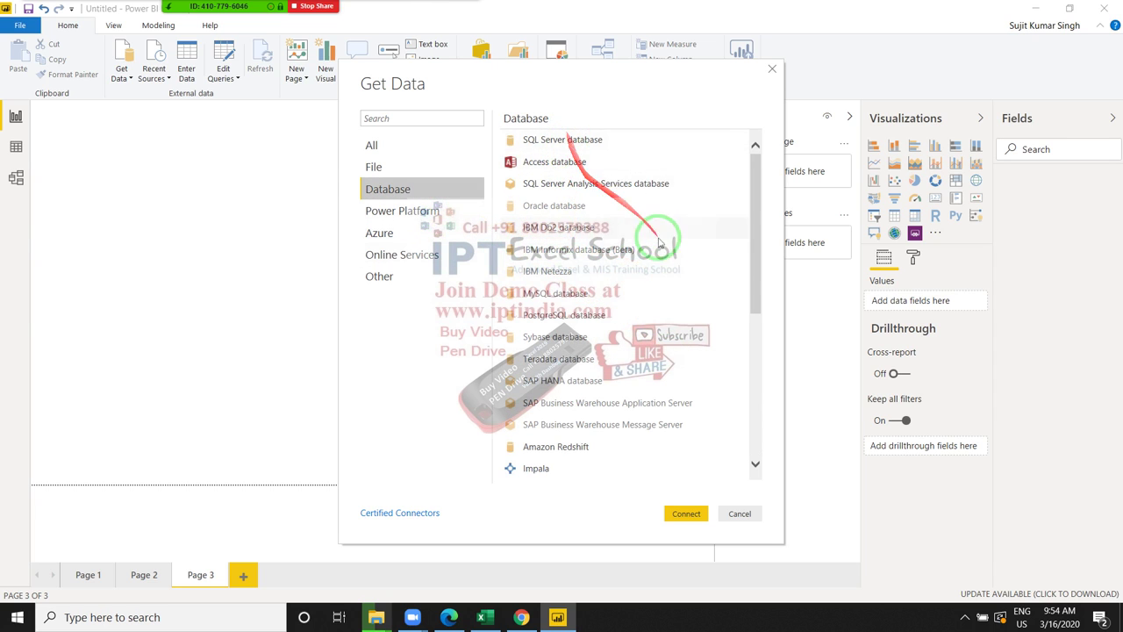
scroll(731, 362, down, 3)
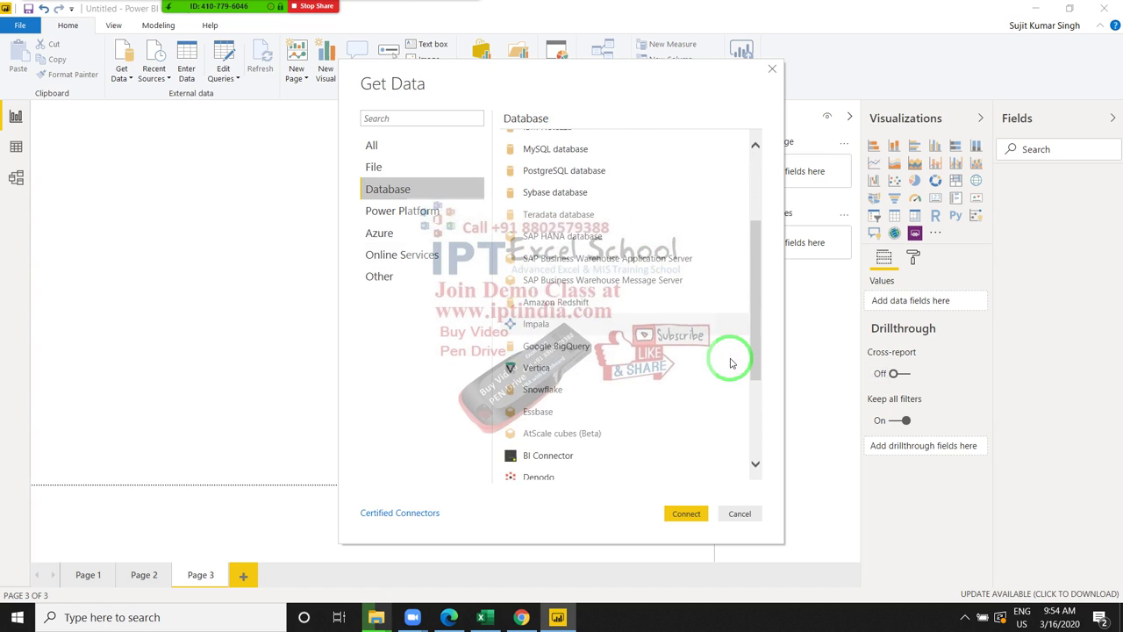
scroll(731, 363, down, 3)
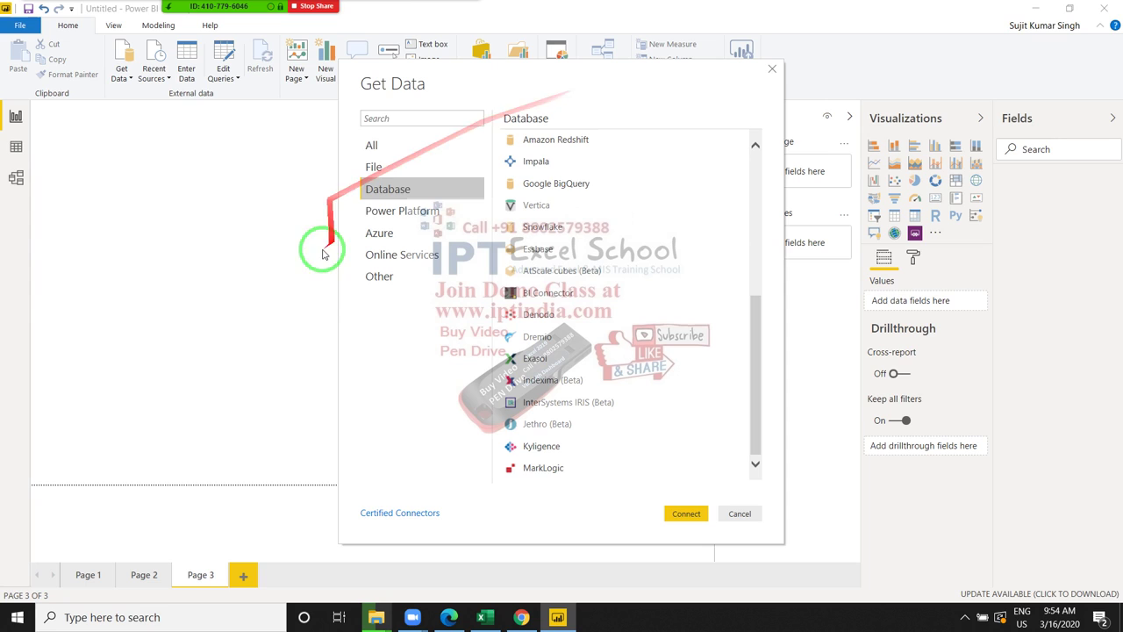
click(376, 167)
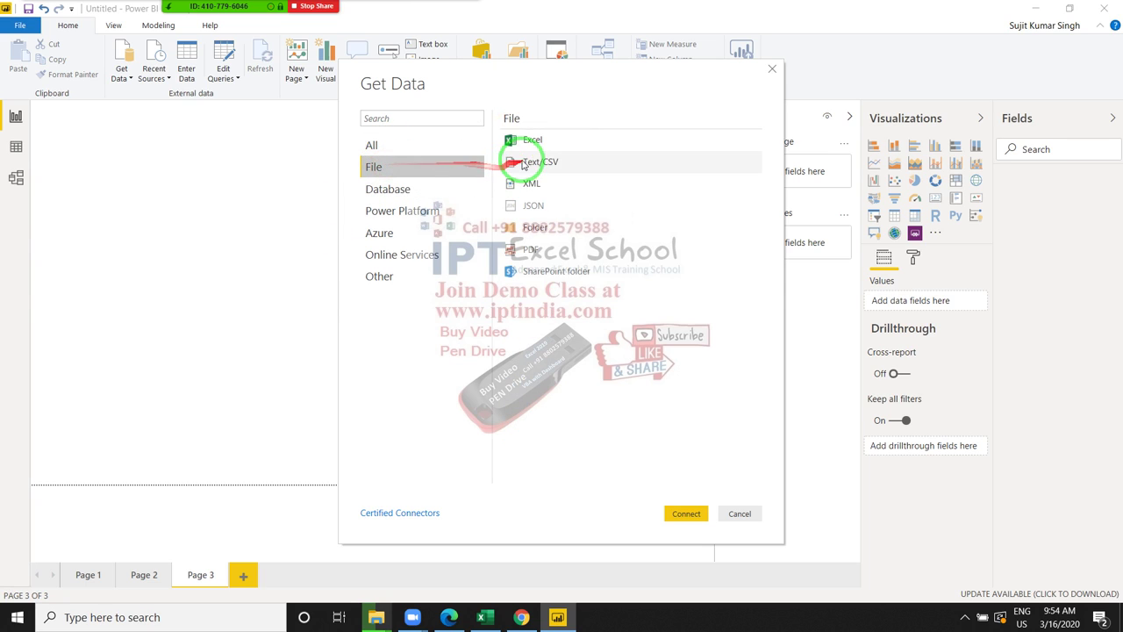
click(524, 145)
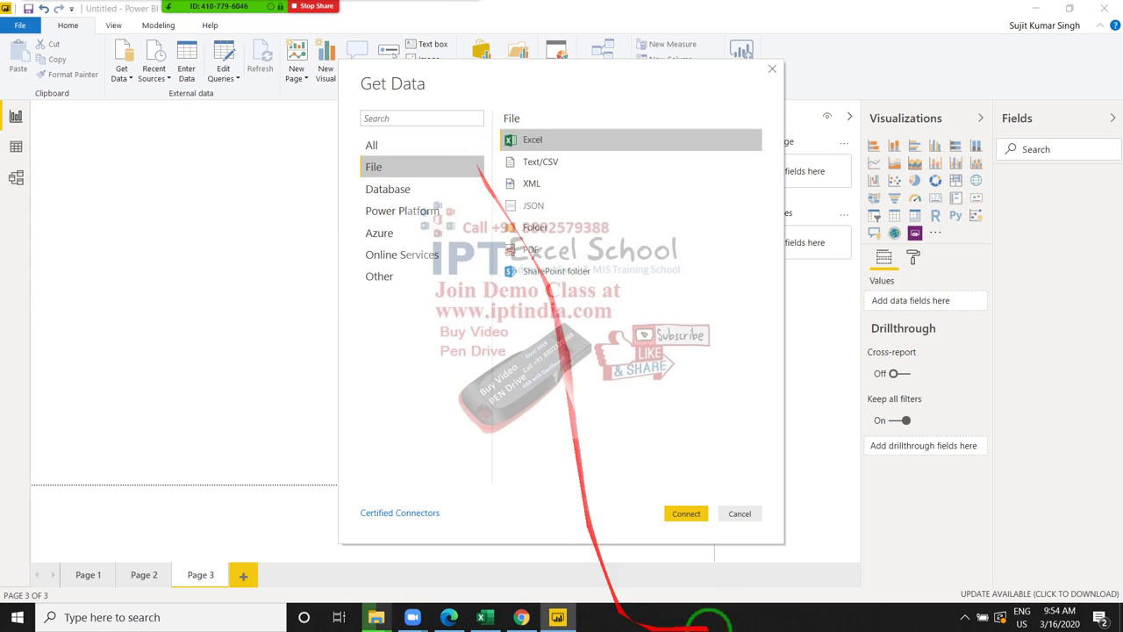
click(686, 515)
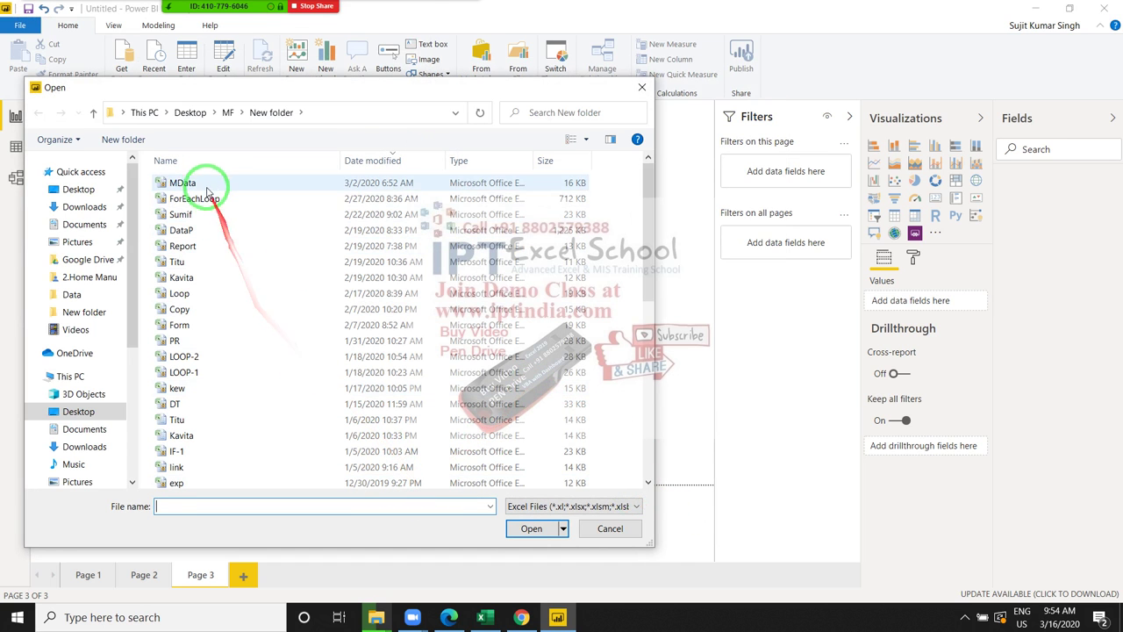
Open MData.xlsm, preview its Data sheet and tick it for import in Navigator.
click(202, 182)
click(532, 529)
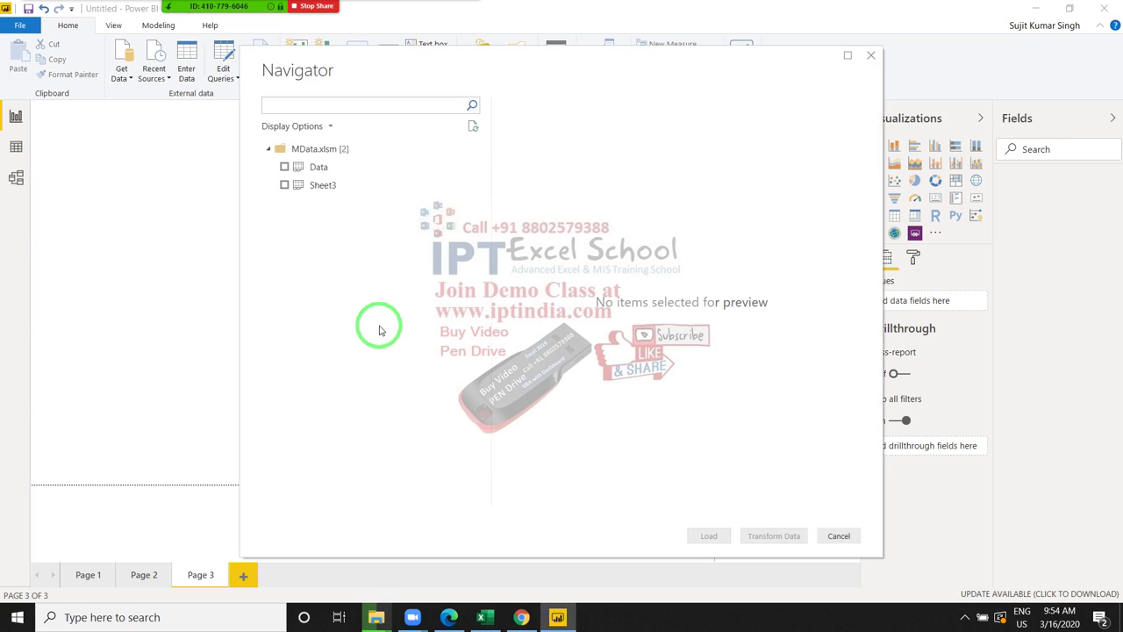
click(278, 167)
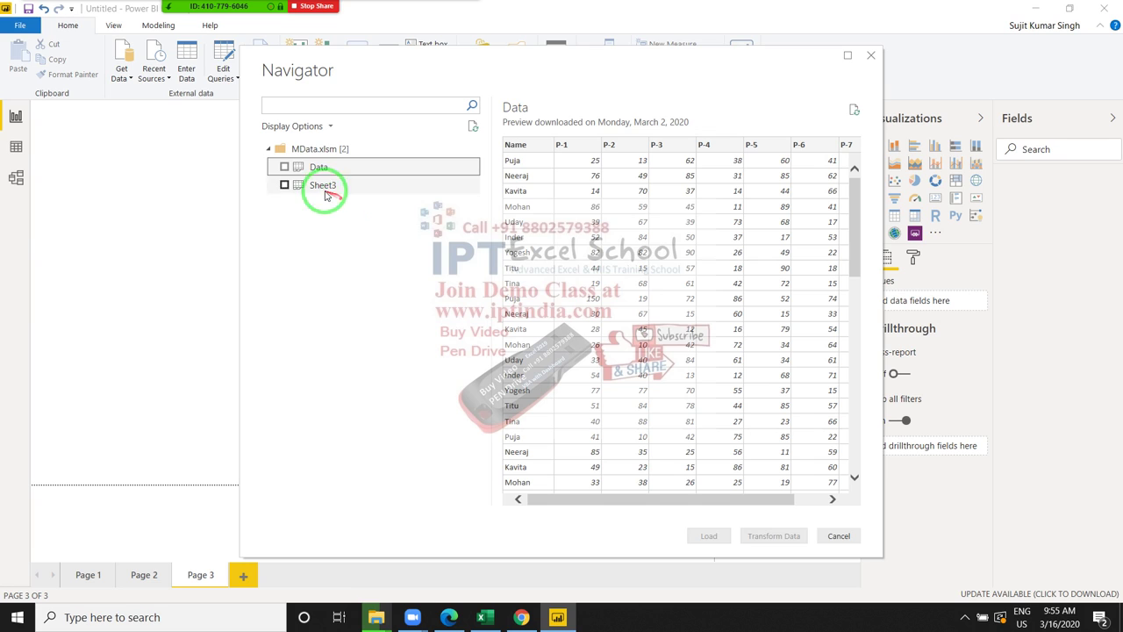
click(284, 168)
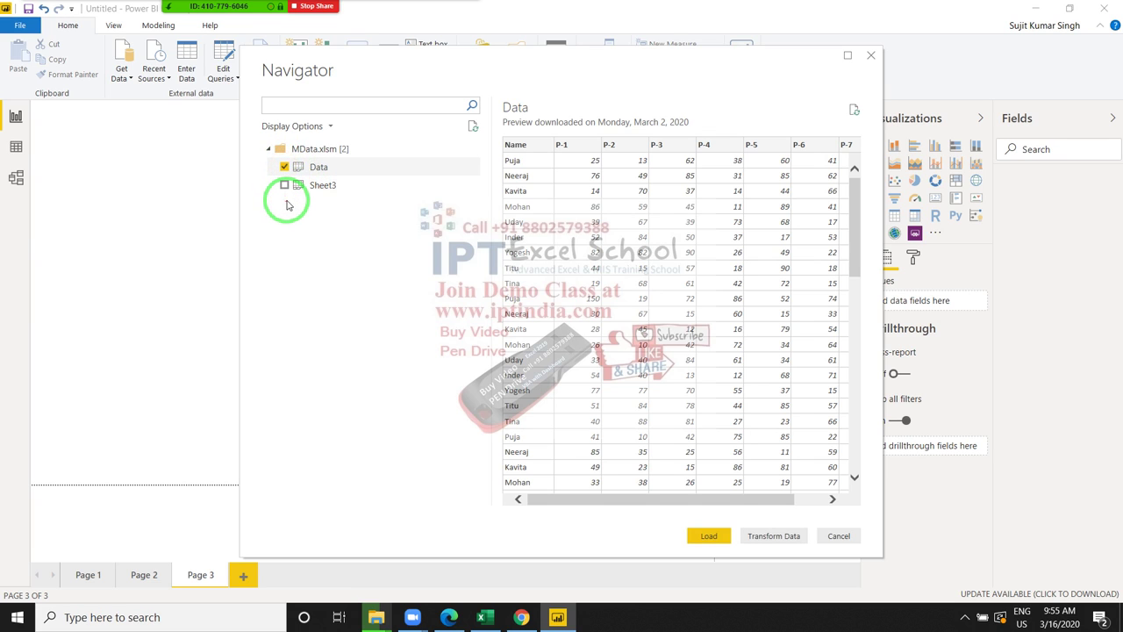
Load the Data sheet, review its 105 rows in Data view, then return to Report view.
click(716, 536)
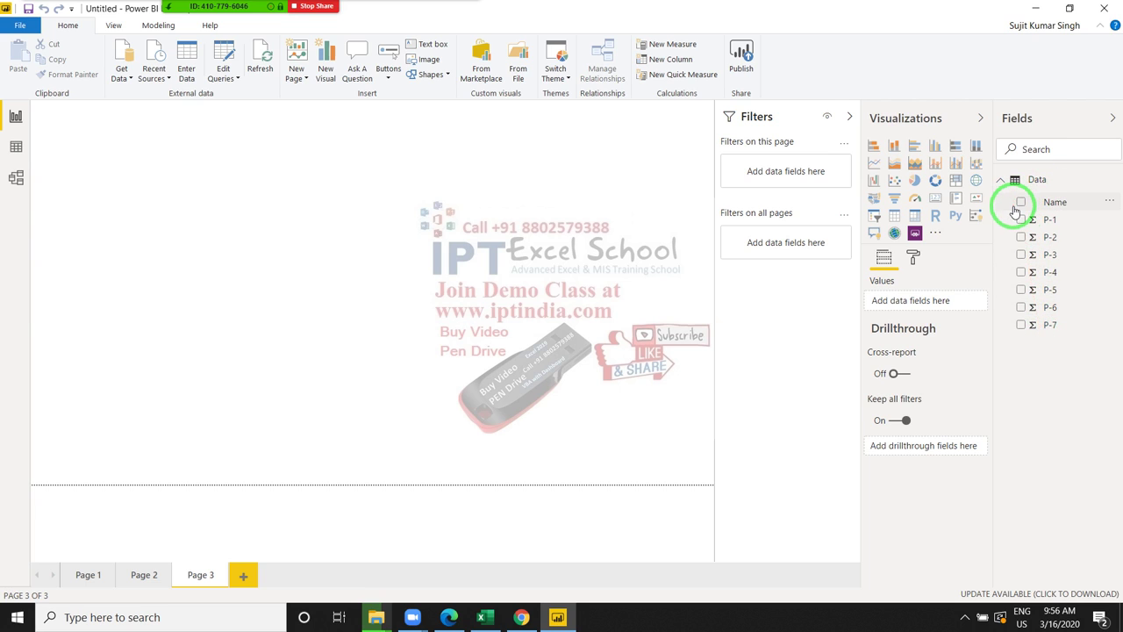
click(18, 146)
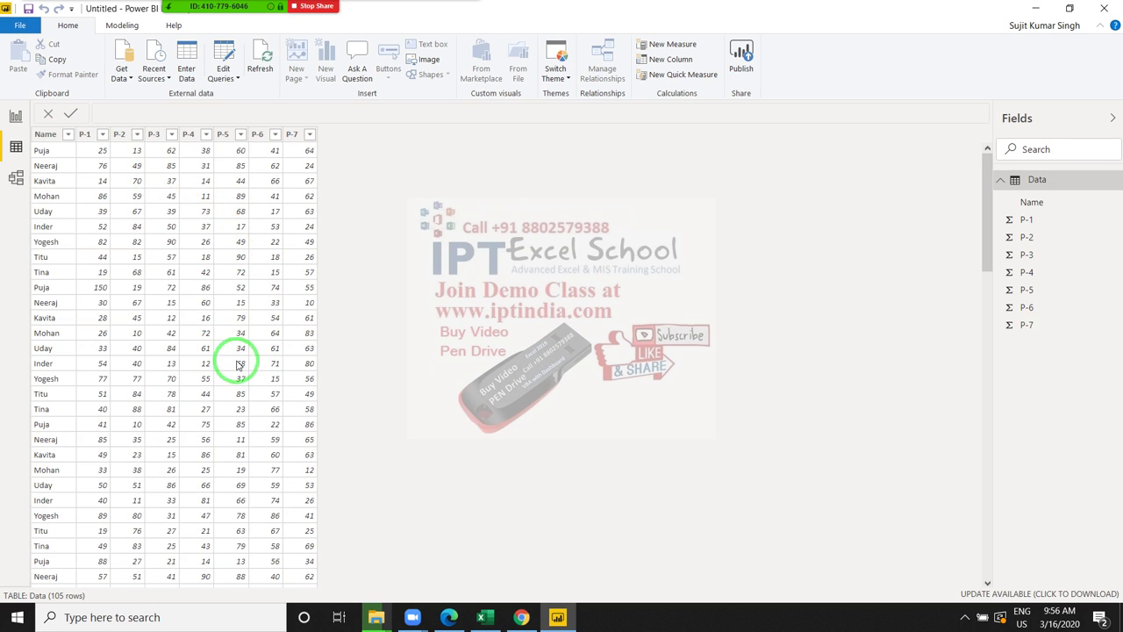
click(16, 115)
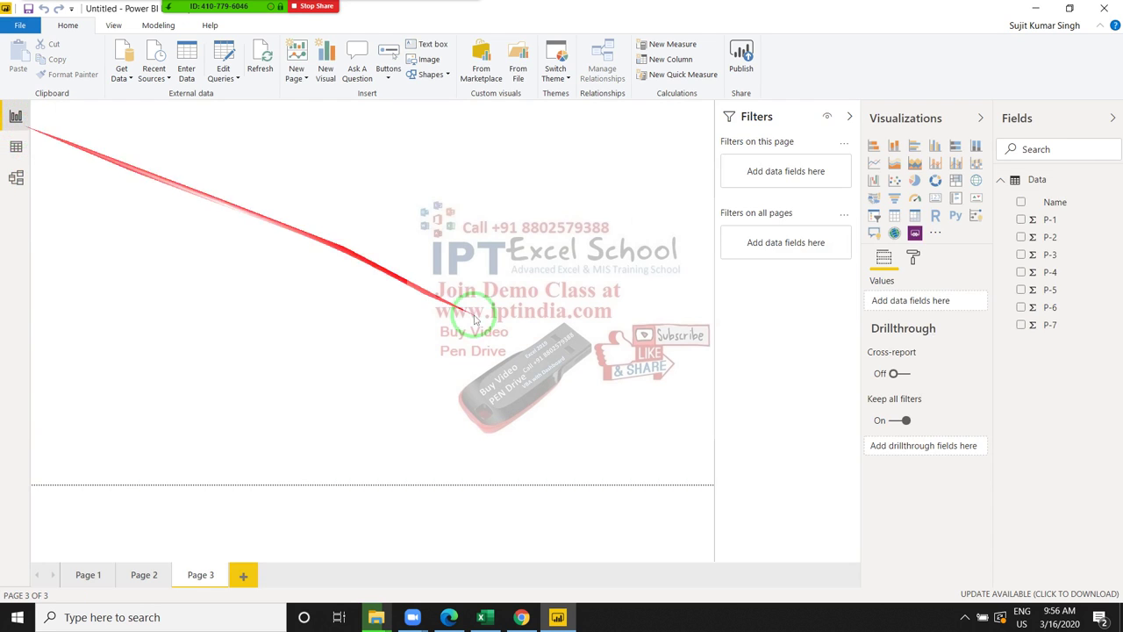
Build a P-1 by Name column chart, then enlarge it and move it lower on the page.
mouse_move(1057, 202)
mouse_down()
mouse_move(100, 219)
mouse_move(123, 159)
mouse_up()
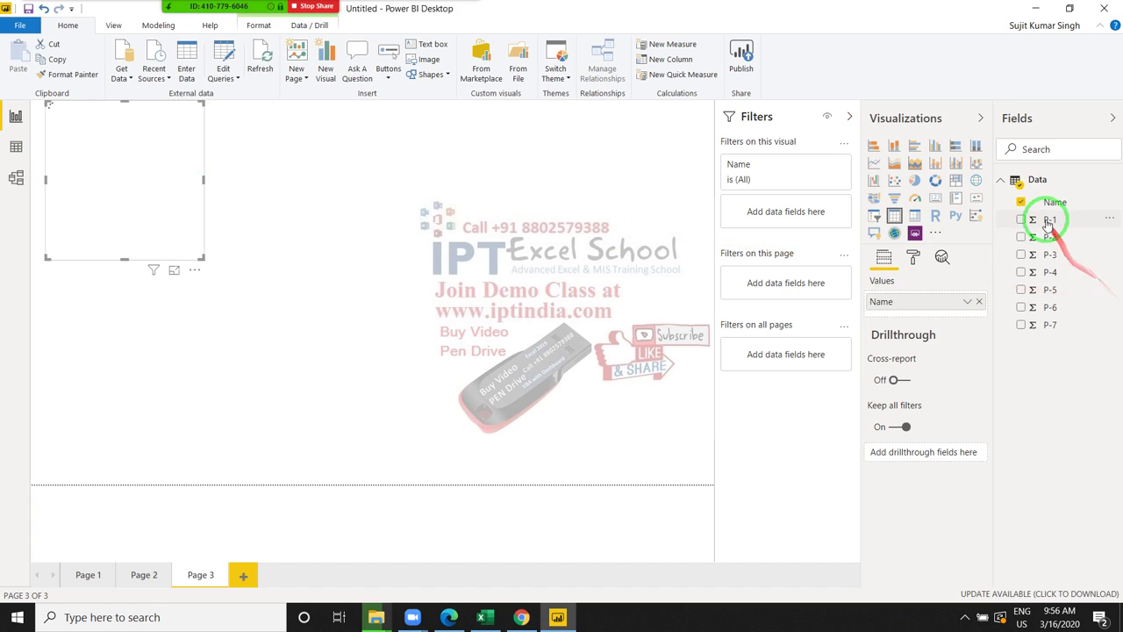
drag(1048, 220, 145, 155)
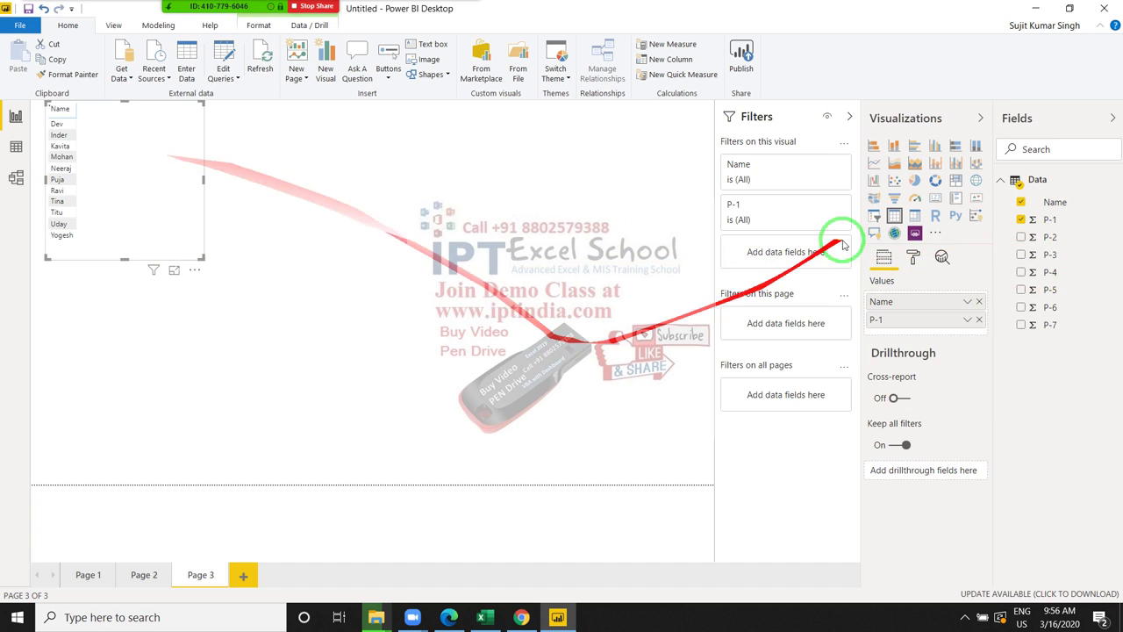
click(884, 147)
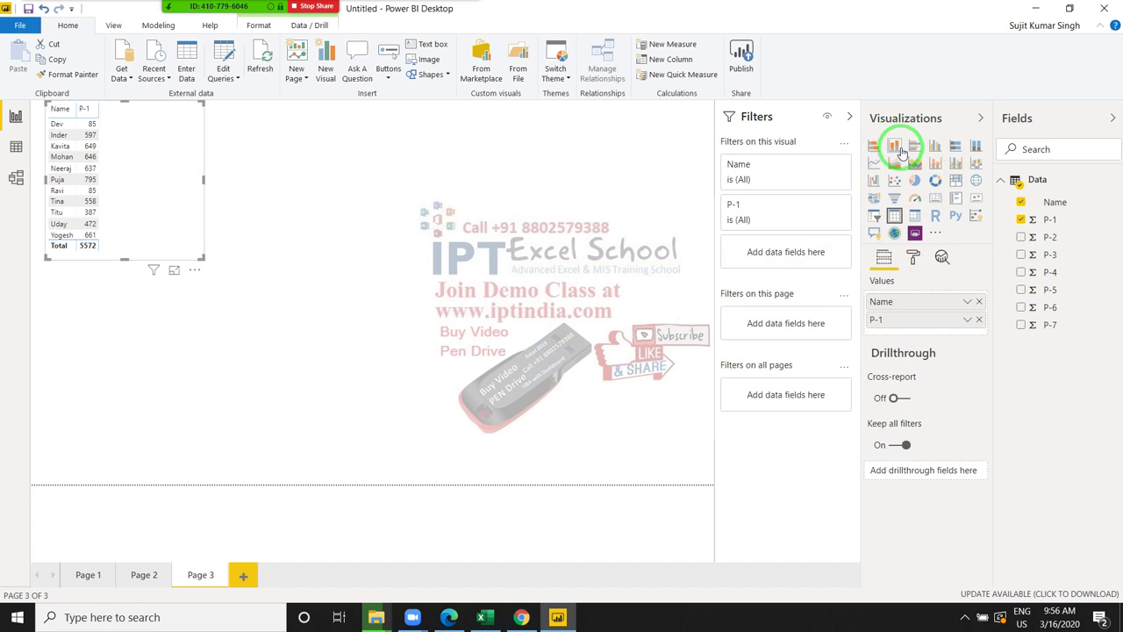
click(895, 149)
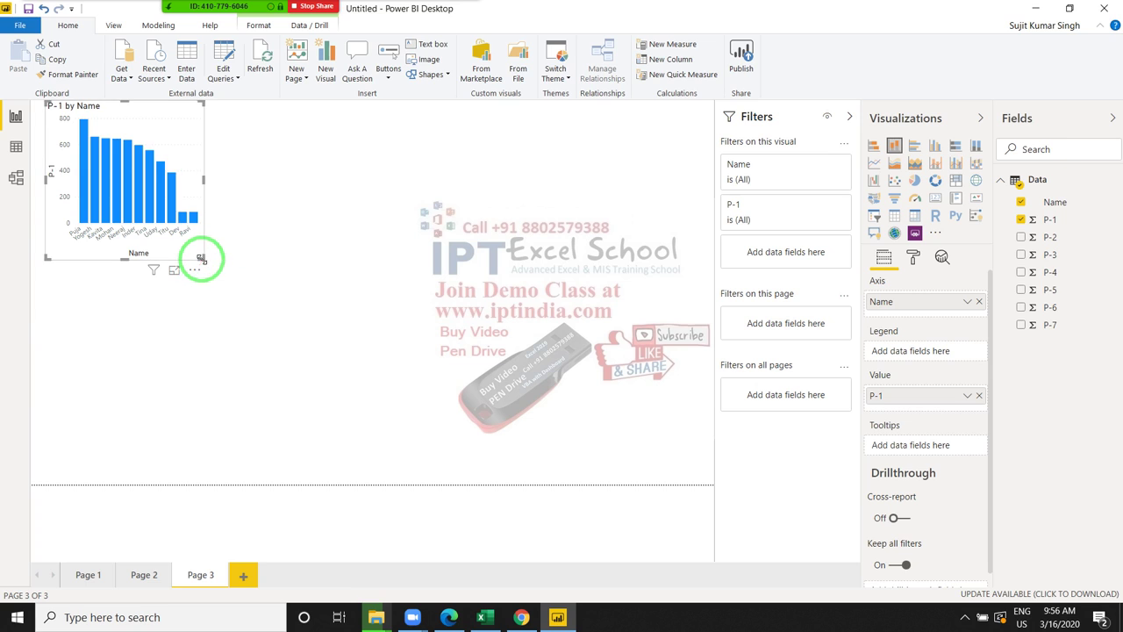
drag(203, 259, 259, 314)
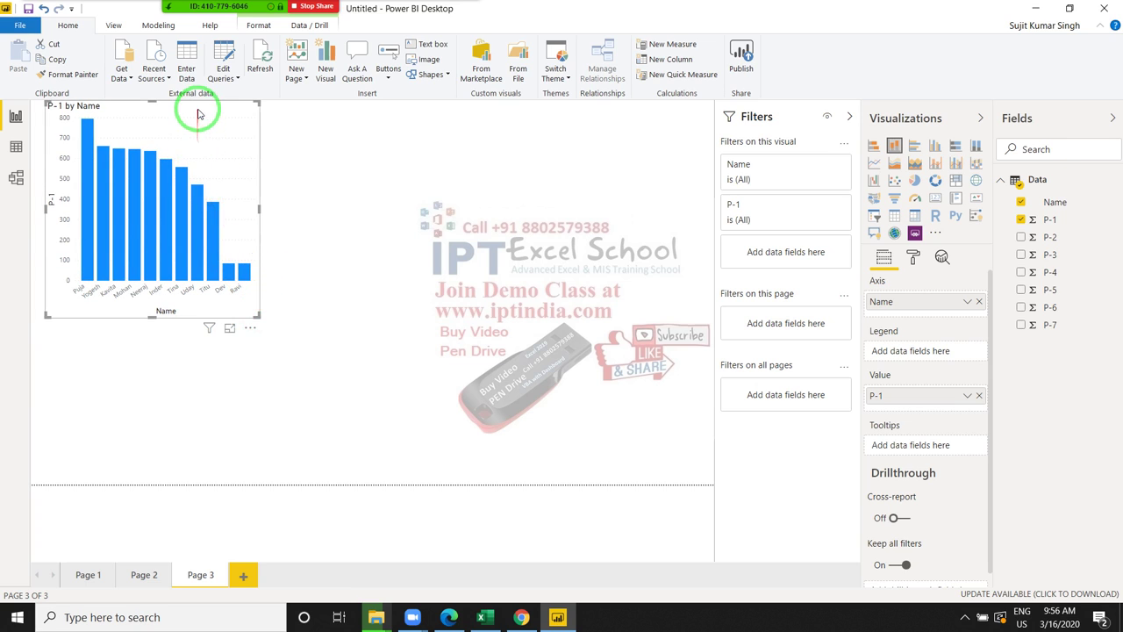
drag(198, 114, 188, 220)
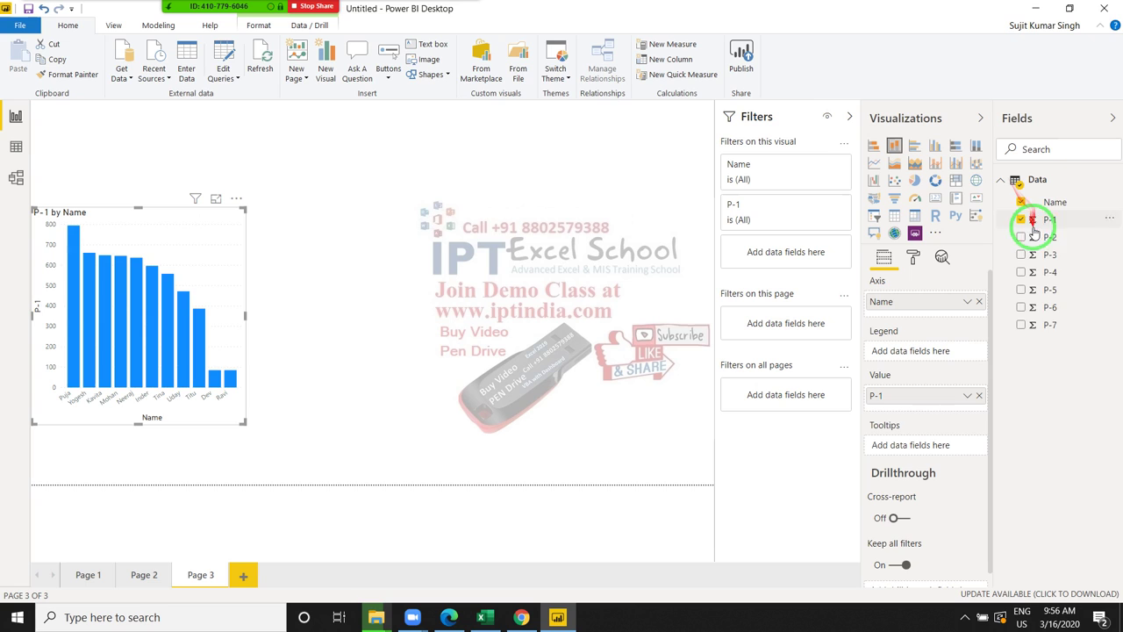
Add a P-2 by Name line chart beside the column chart, then start a trial names table with P-7.
drag(1056, 203, 491, 246)
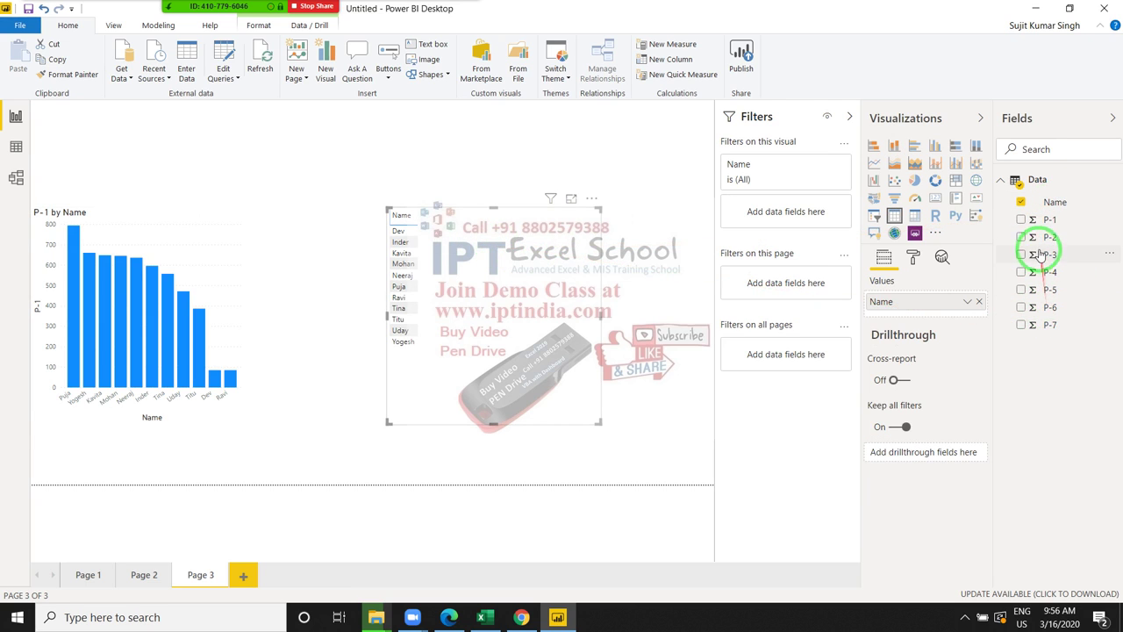
drag(1045, 237, 813, 250)
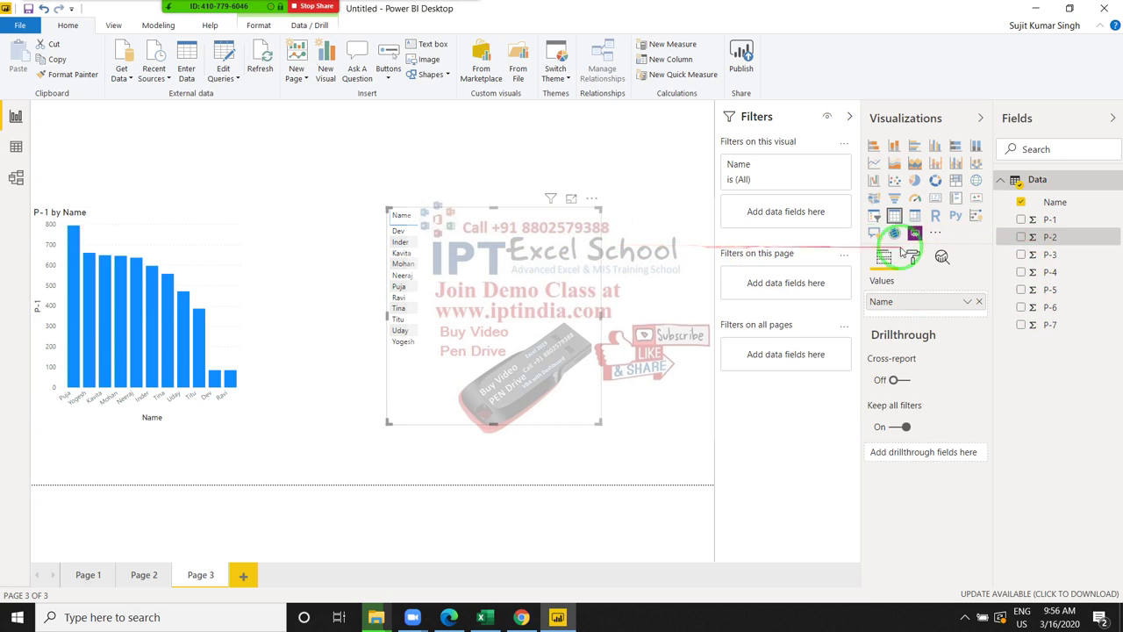
click(1021, 238)
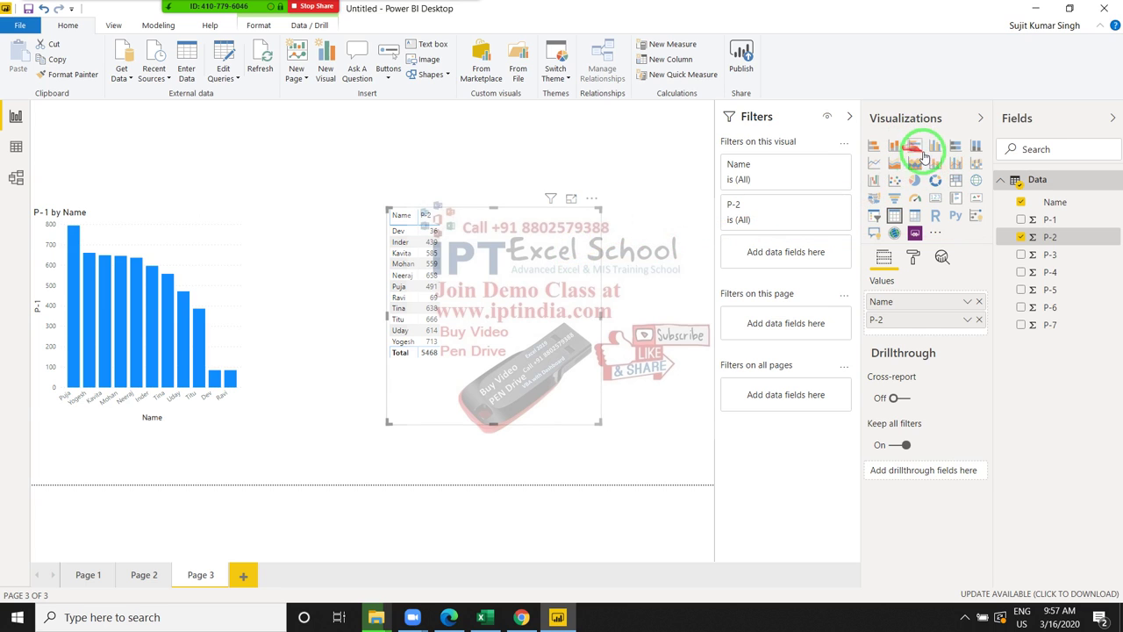
click(874, 163)
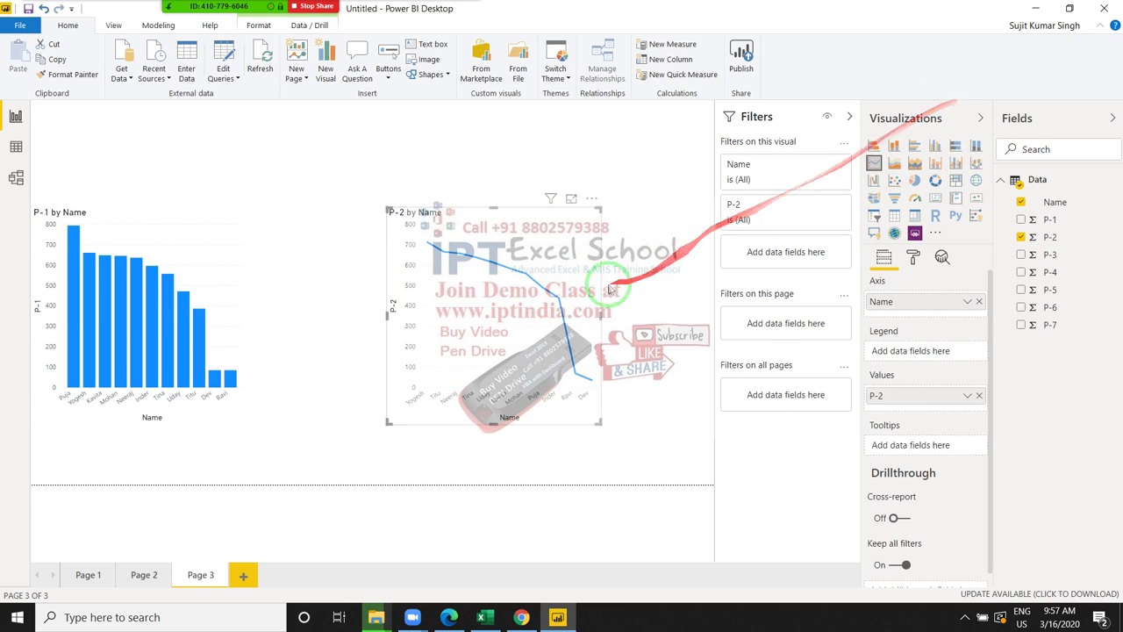
drag(465, 219, 563, 218)
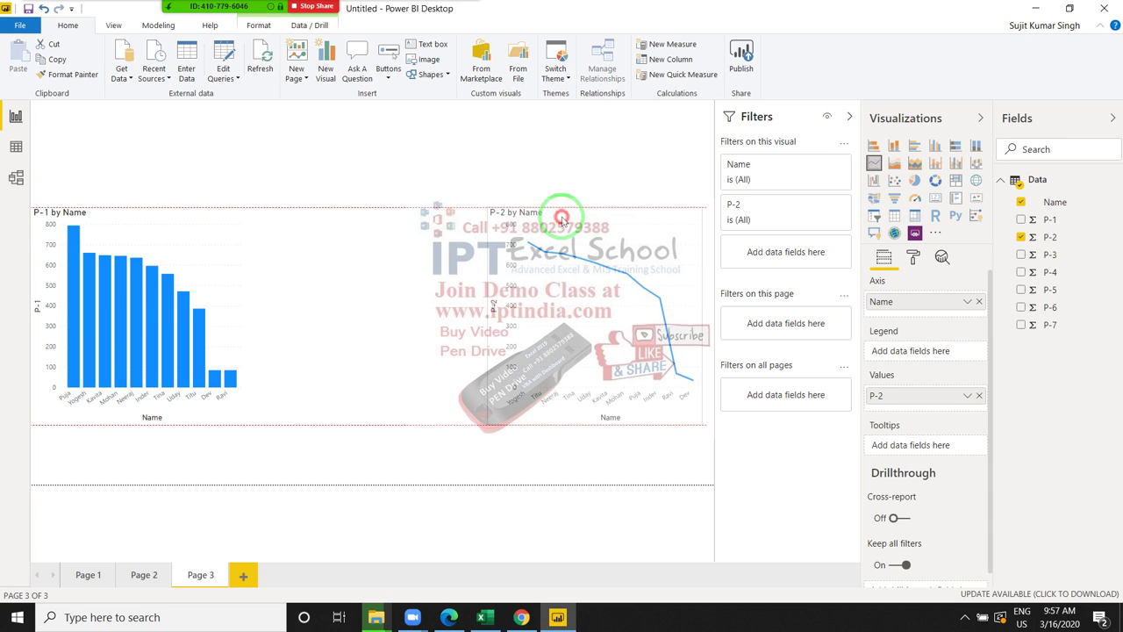
drag(413, 393, 970, 230)
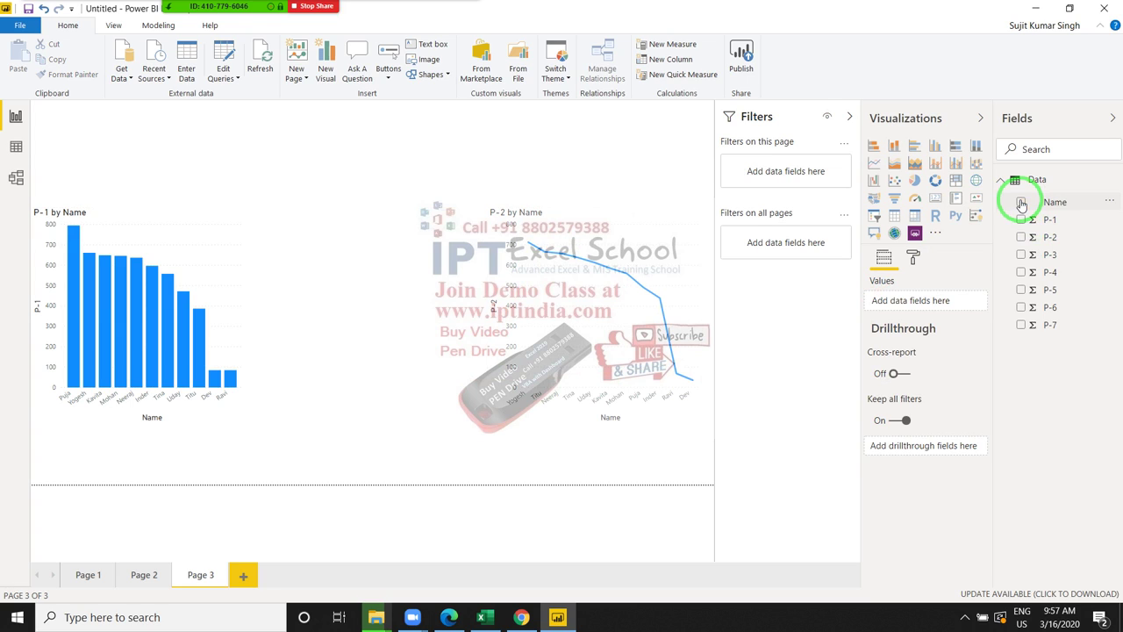
click(1021, 202)
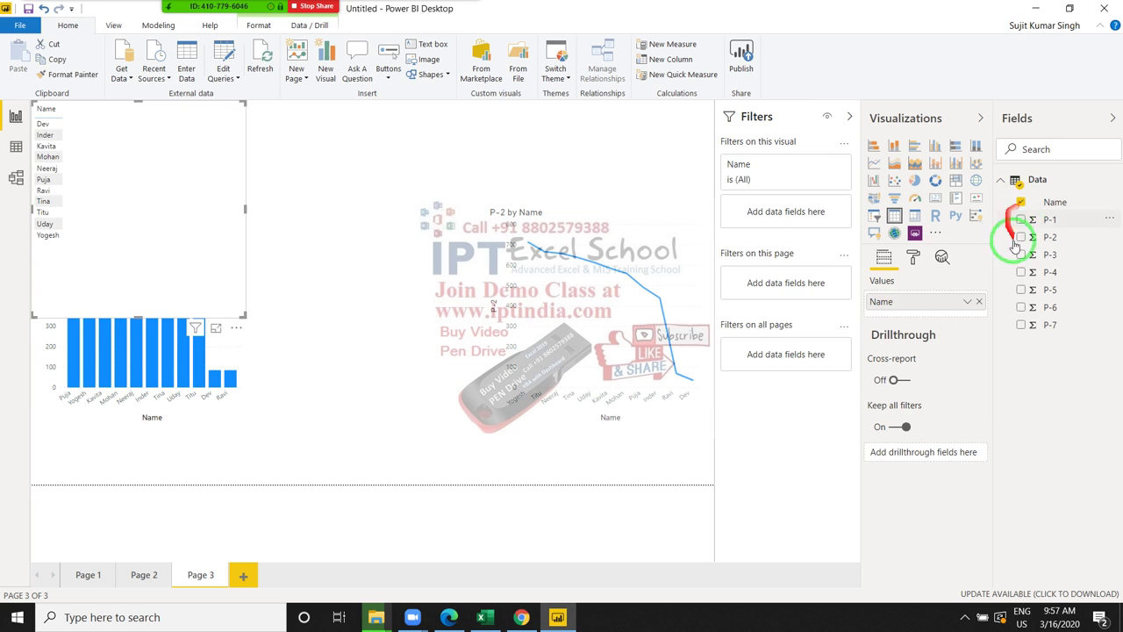
drag(1027, 327, 183, 137)
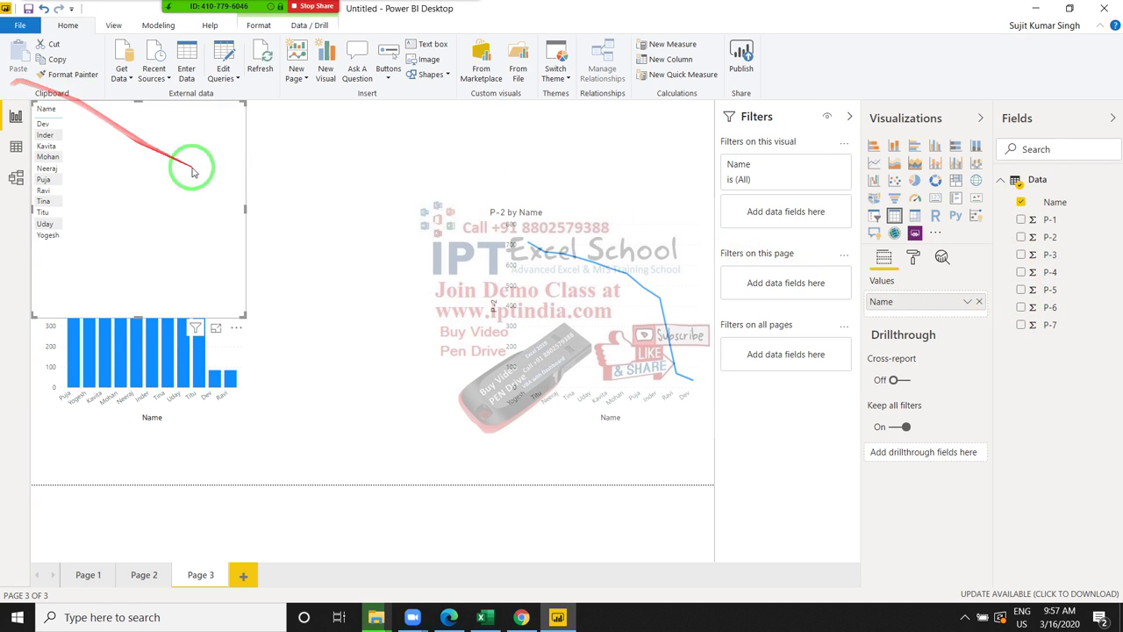
In Data view, start a new calculated column 'total' beginning with Data[P-1].
click(16, 146)
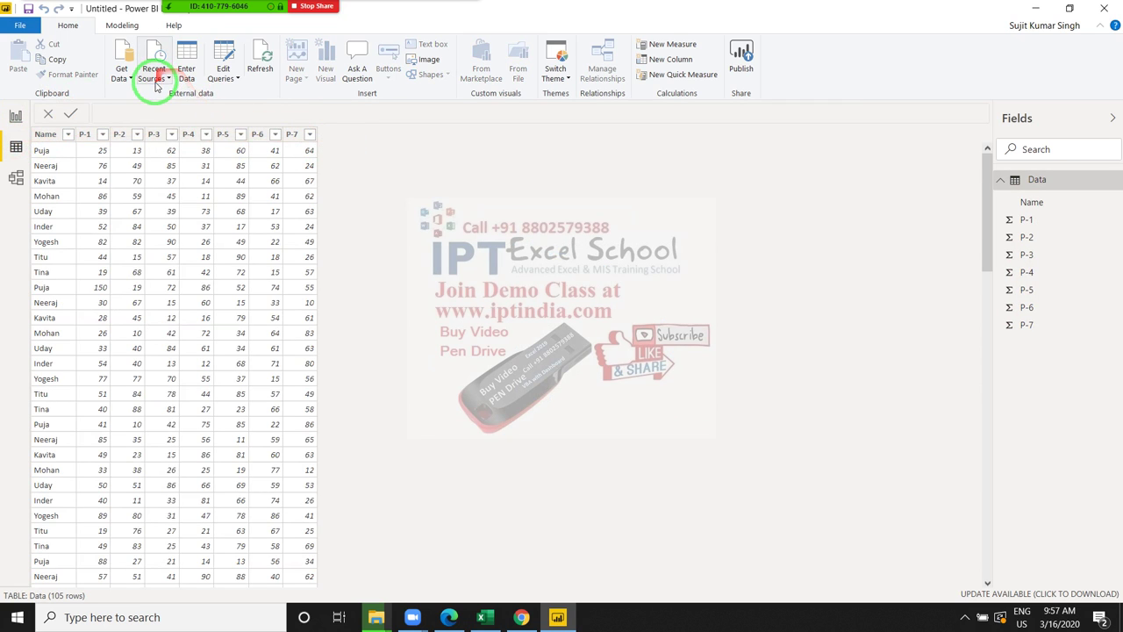
click(122, 24)
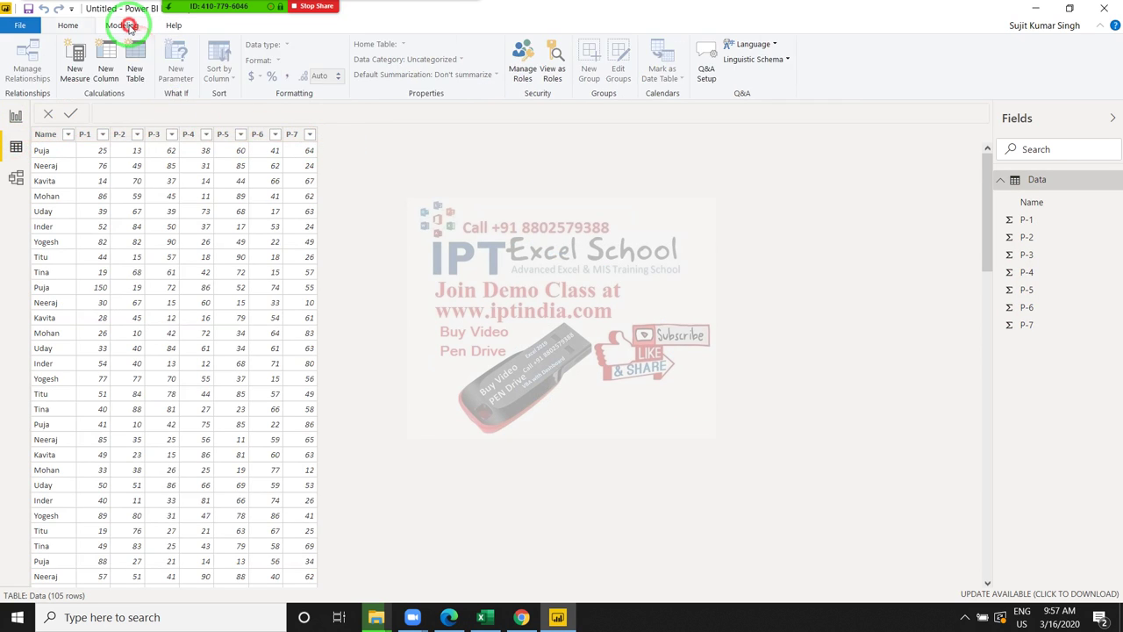
click(113, 79)
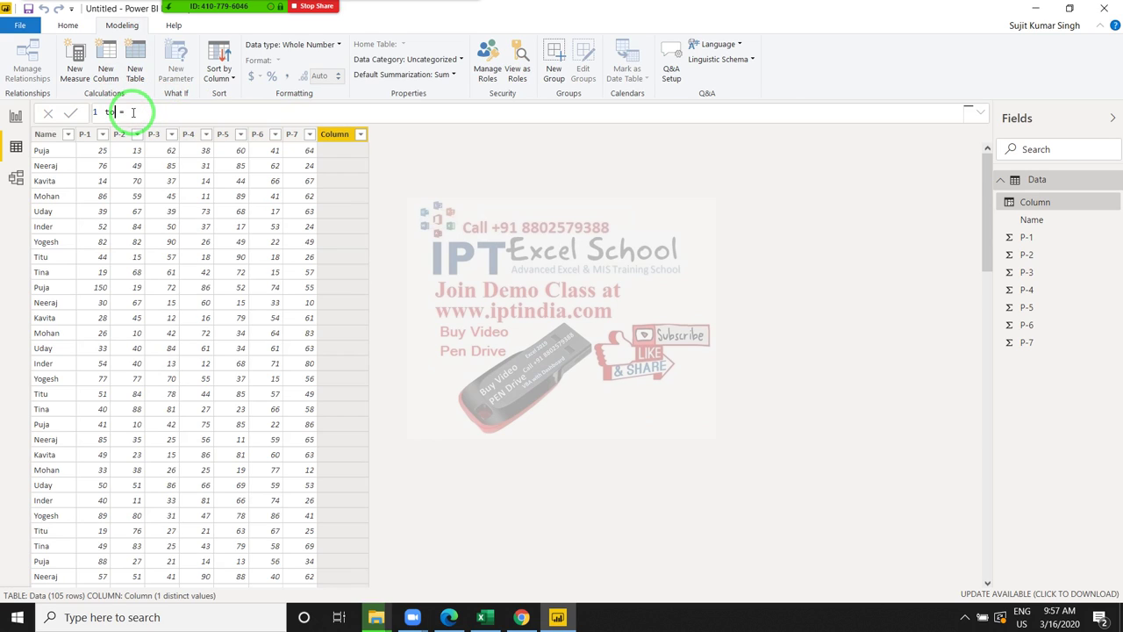
click(180, 110)
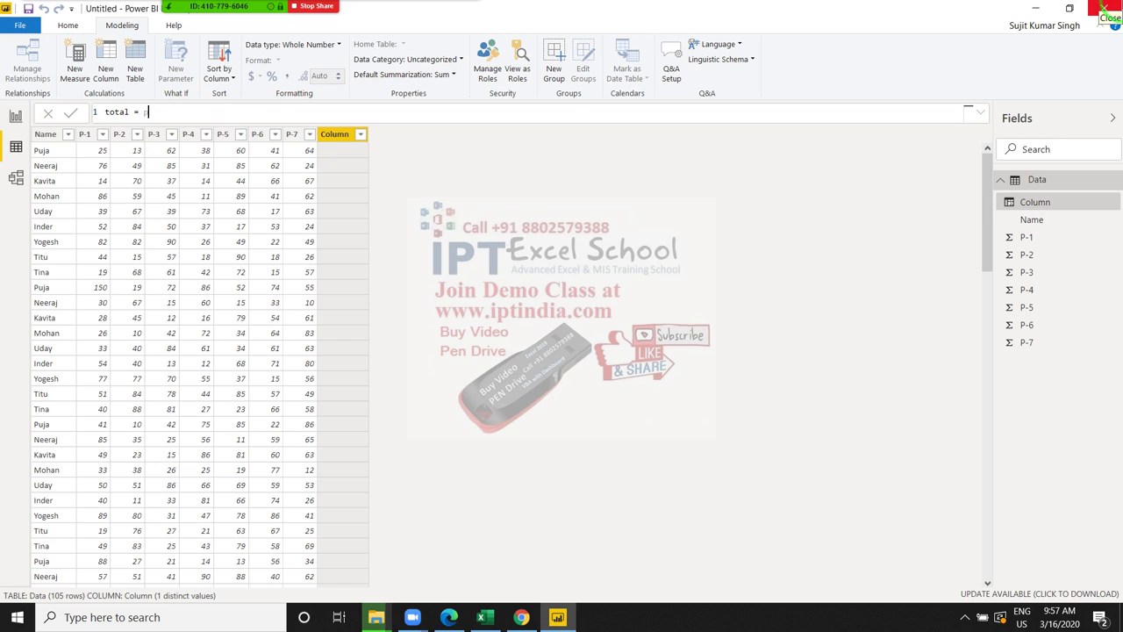
text(-)
key(BackSpace)
key(Up)
key(Up)
key(Up)
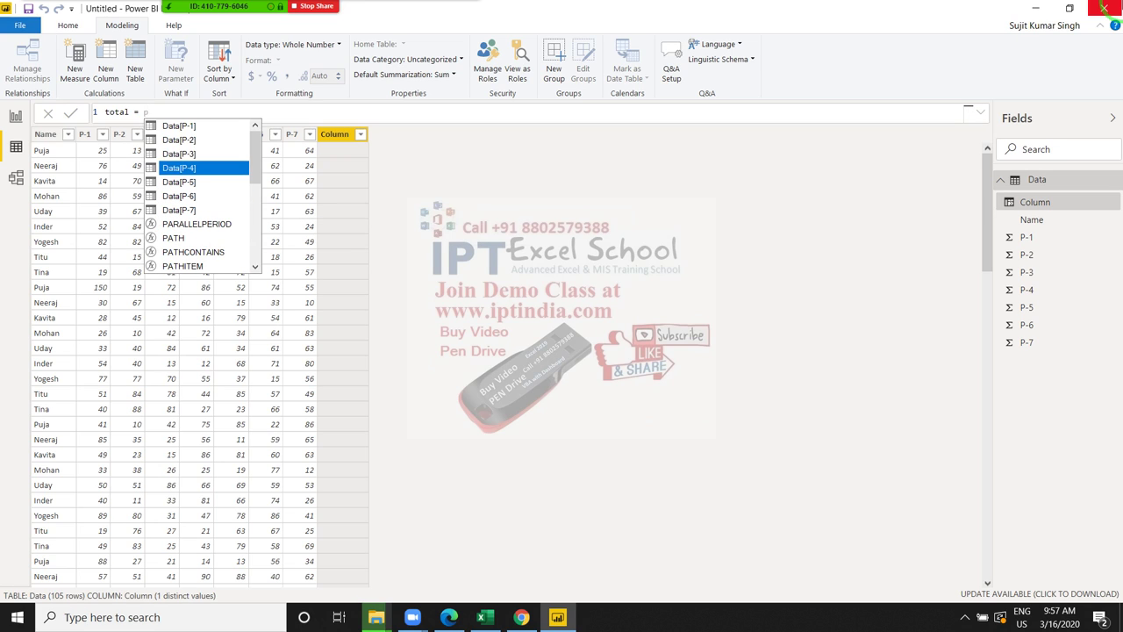
key(Up)
key(Up)
key(Up)
key(Tab)
Extend the total formula with + Data[P-2], Data[P-3] and Data[P-4].
text(+)
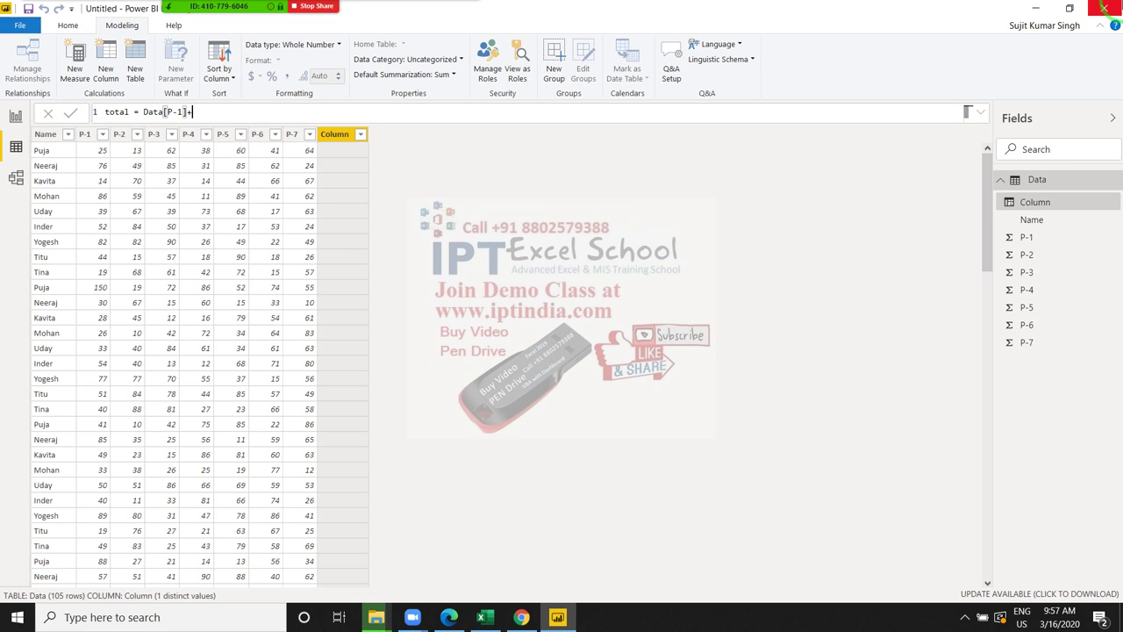
text(p)
key(Up)
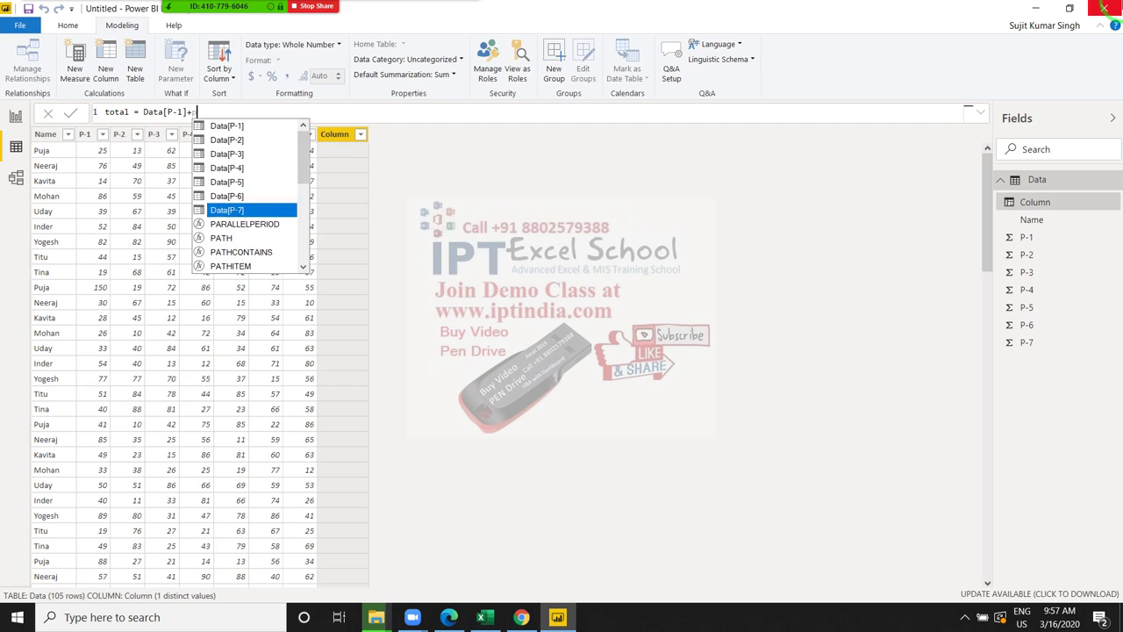
key(Up)
key(Up)
key(Up)
key(Up)
key(Up)
key(Tab)
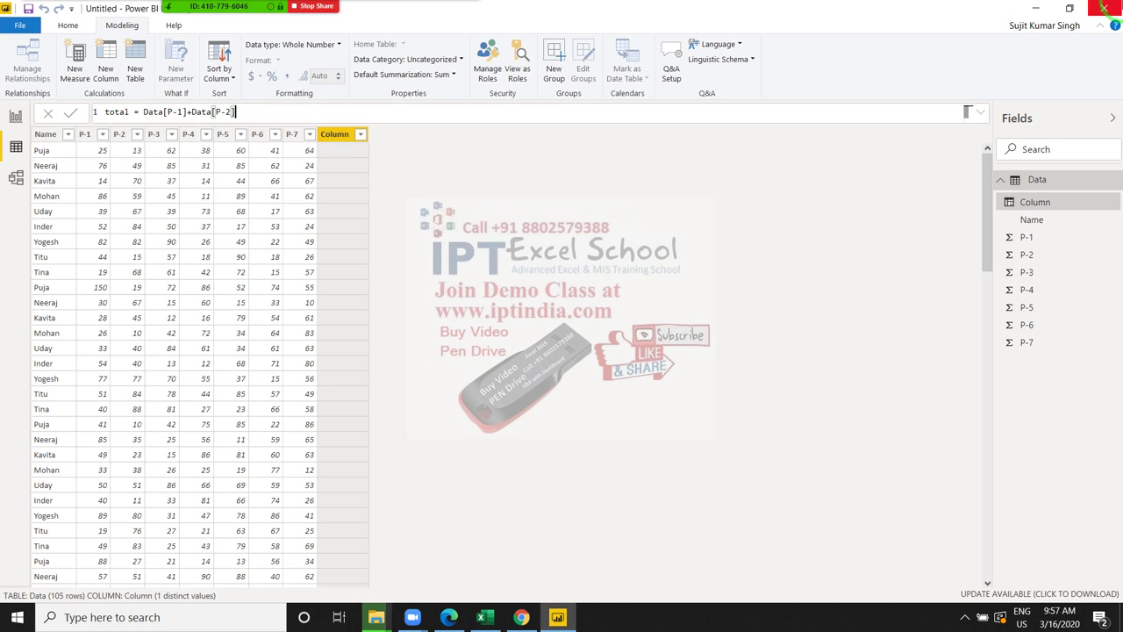
text(p)
key(Up)
key(Up)
key(Up)
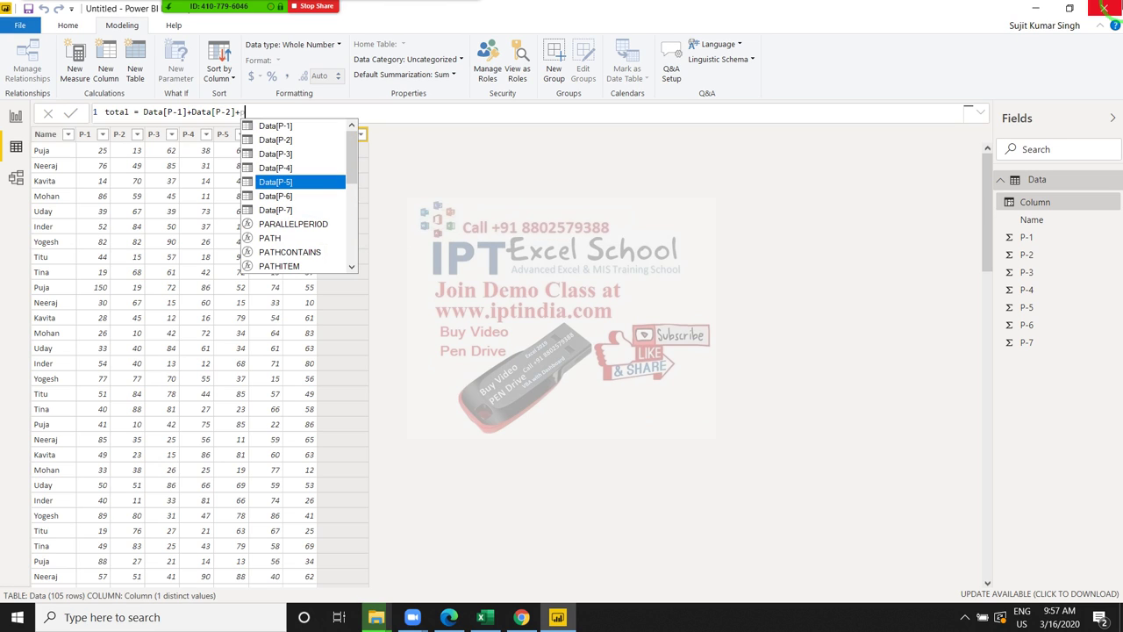
key(Up)
key(Up)
key(Tab)
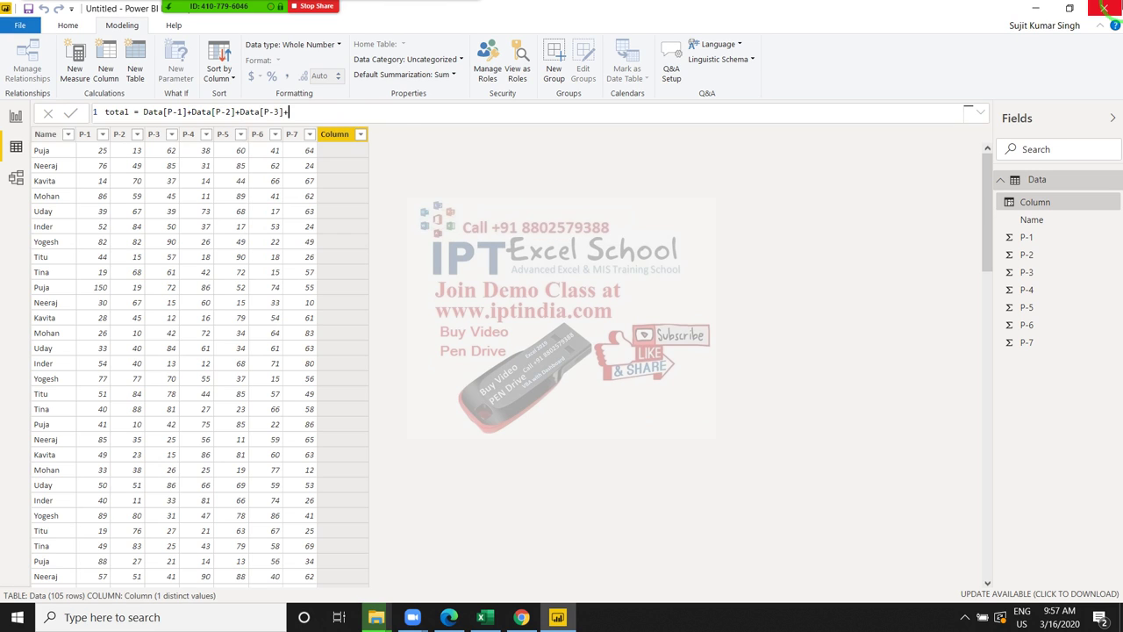
text(p)
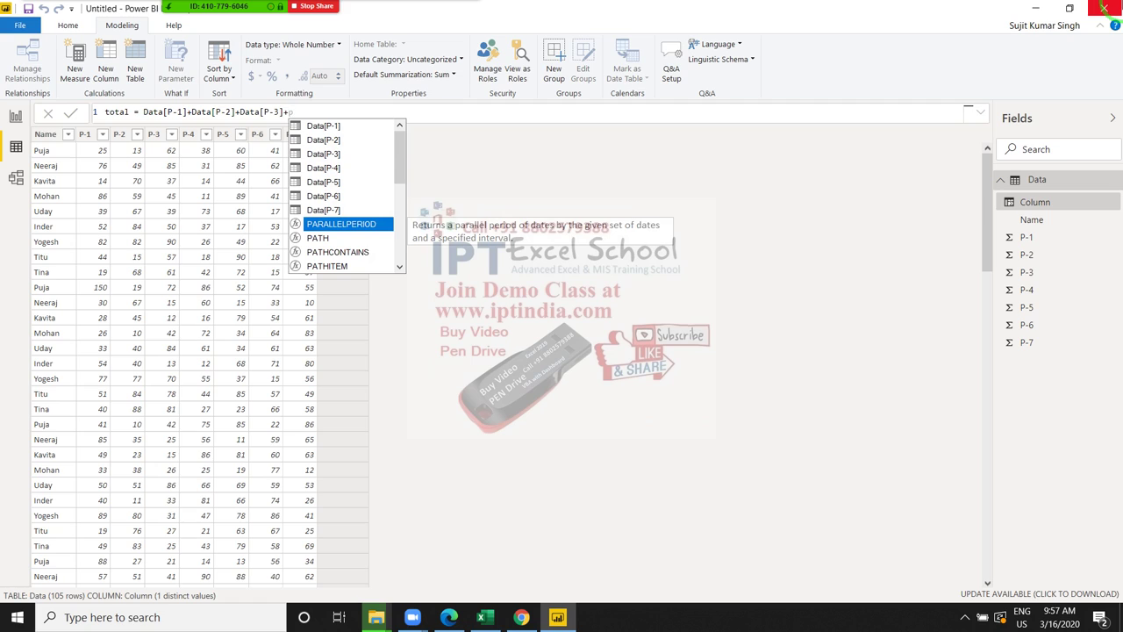
key(Up)
key(Up)
key(Up)
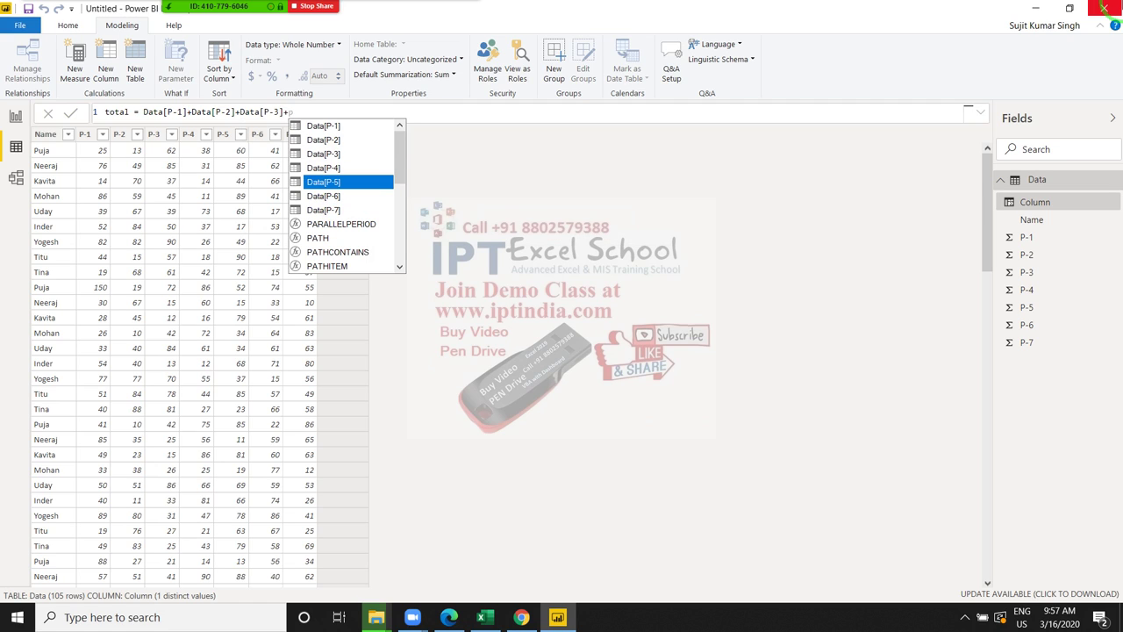
key(Up)
key(Tab)
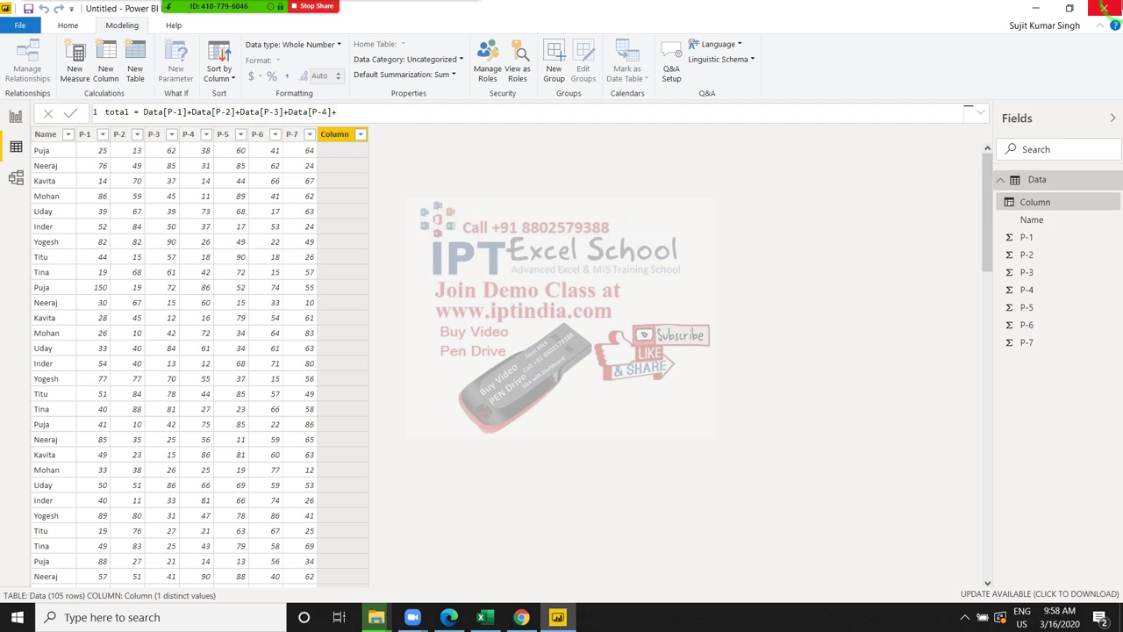
Finish the sum with Data[P-5], Data[P-6] and Data[P-7] and commit the column.
key(Up)
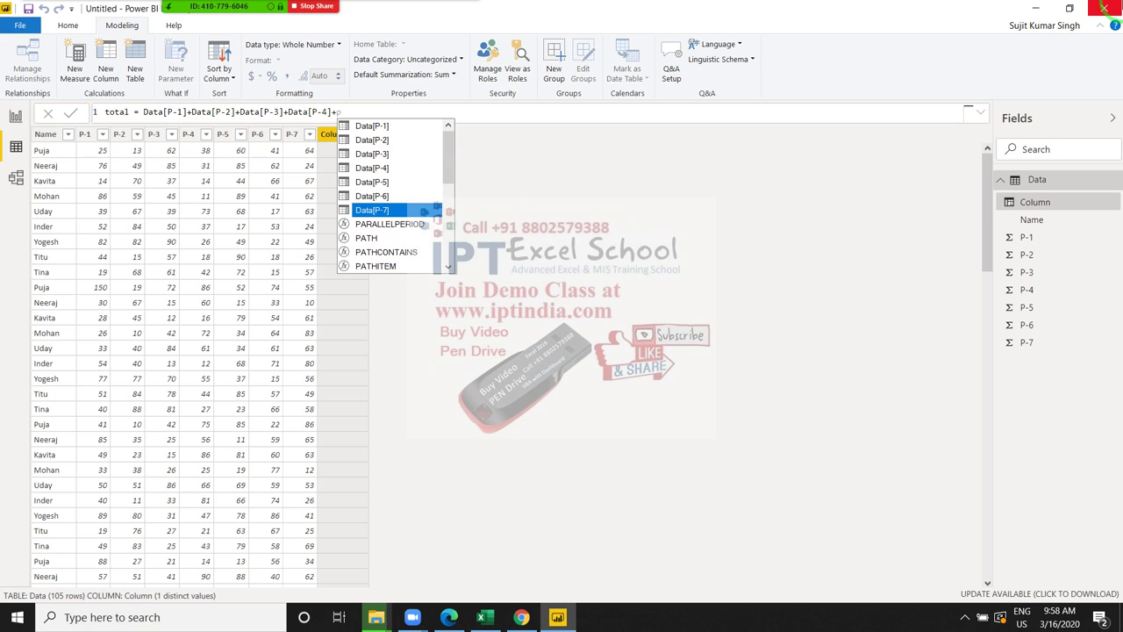
key(Up)
key(Up)
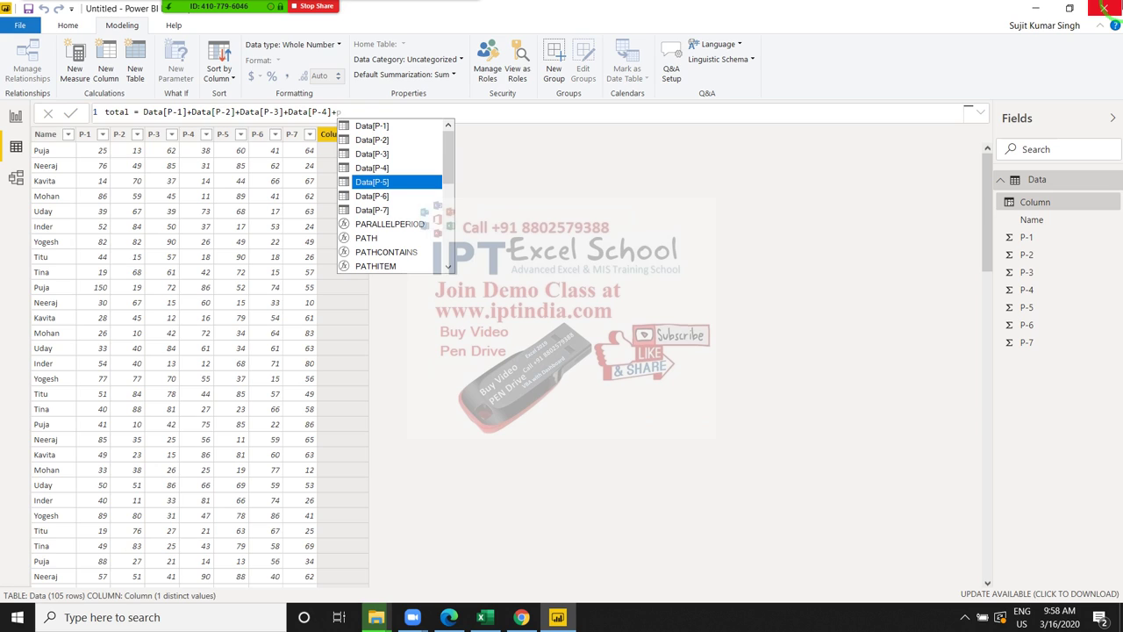
key(Tab)
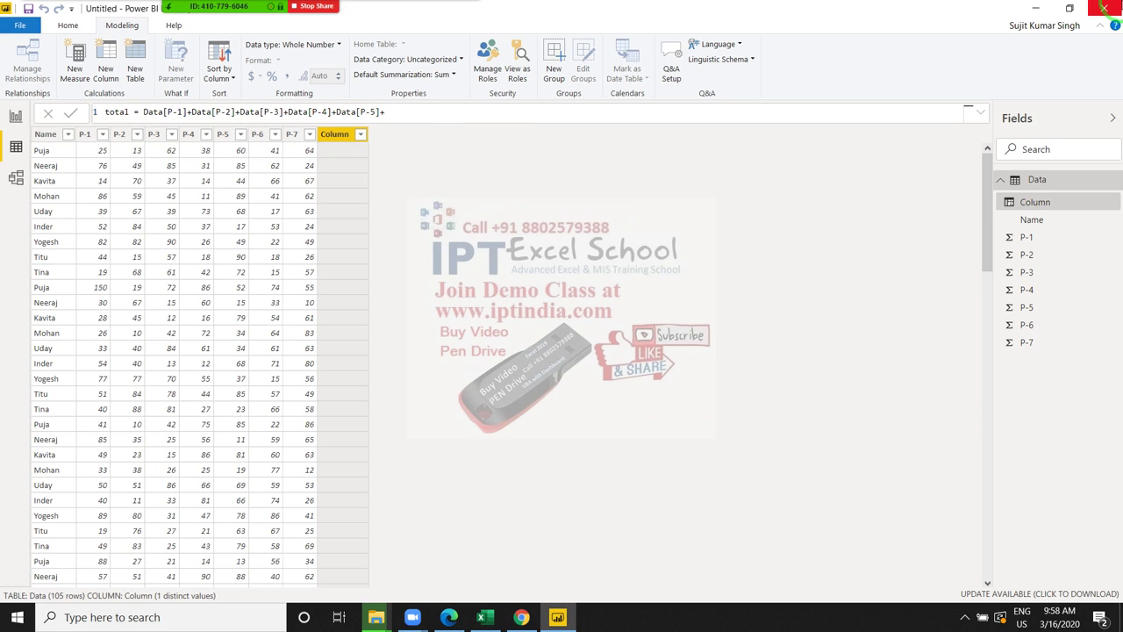
text(p)
key(Up)
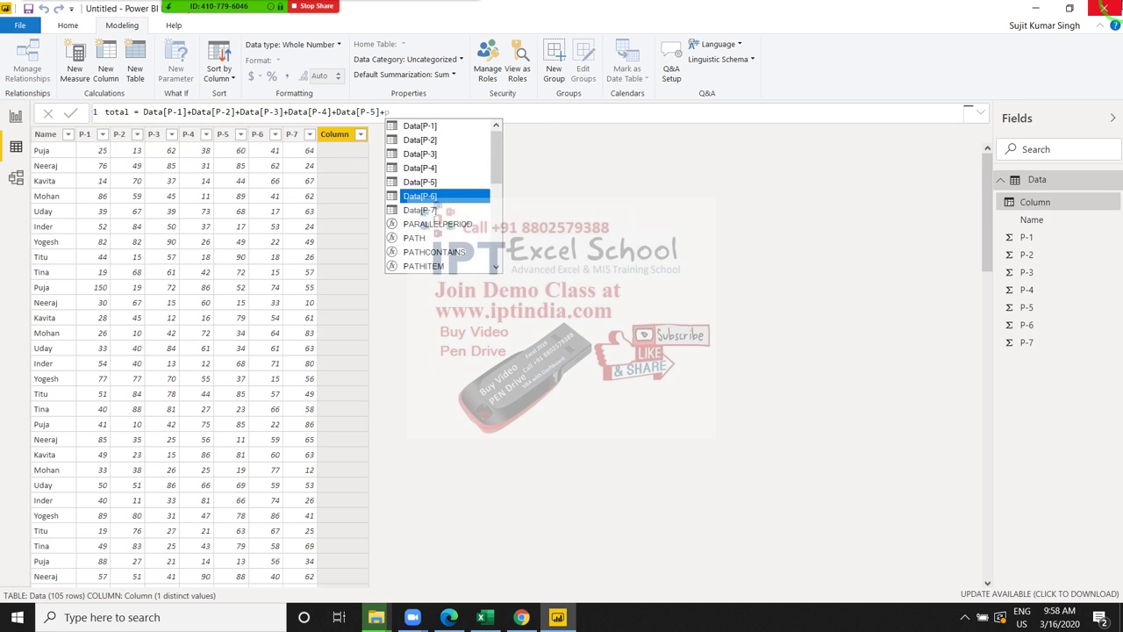
key(Tab)
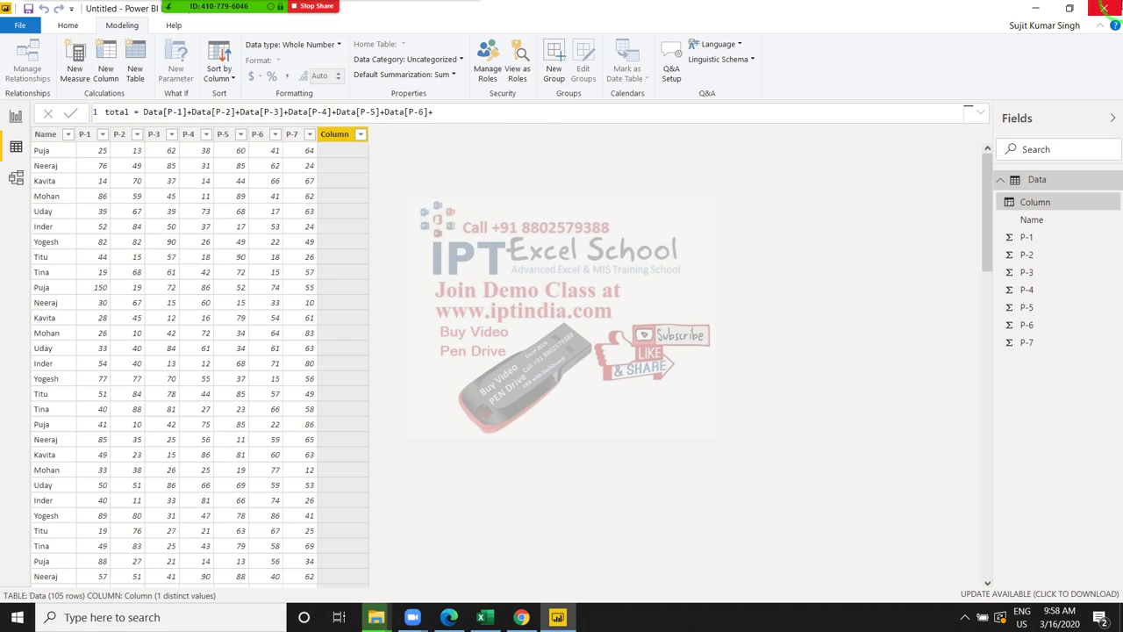
text(p)
key(Up)
key(Tab)
key(Return)
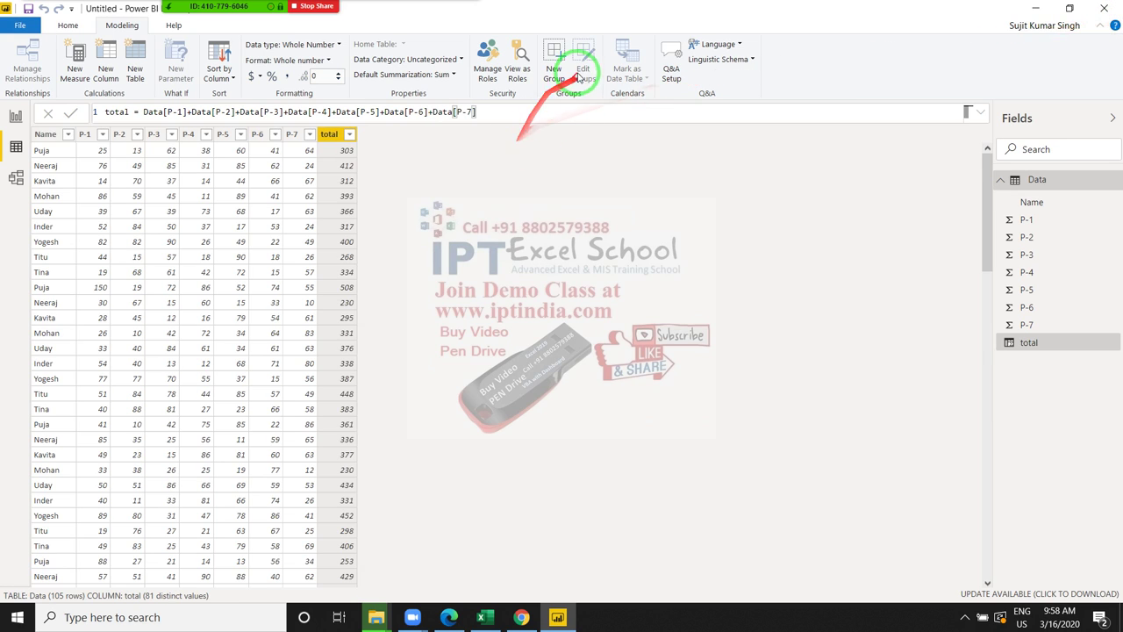
Back on Page 3, add a pie chart of total by Name at the page centre.
click(16, 117)
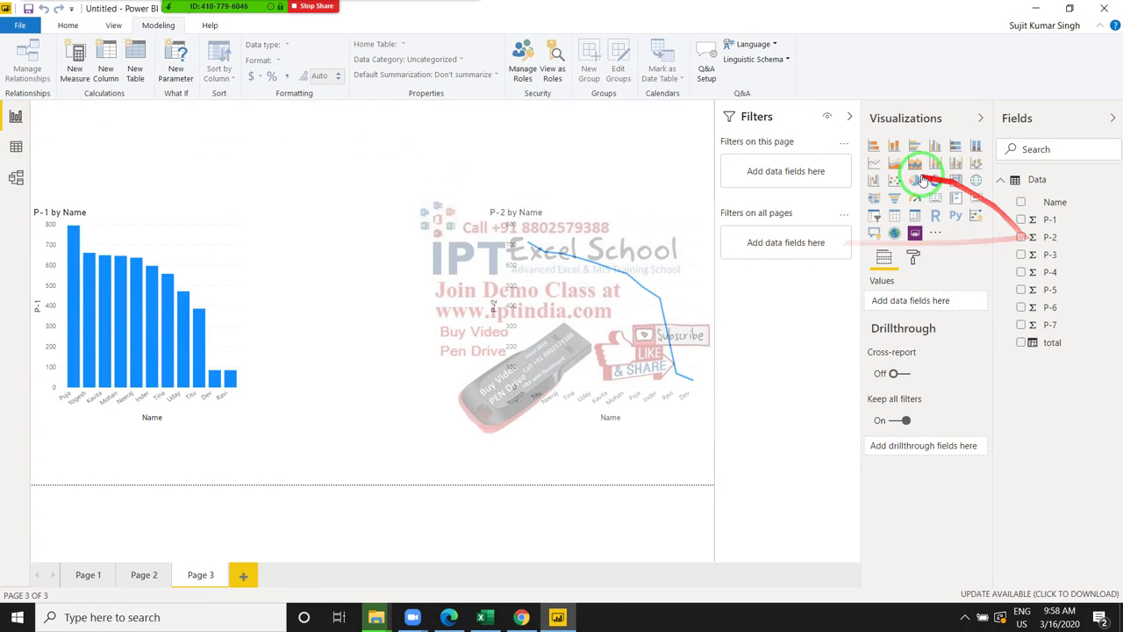
click(915, 180)
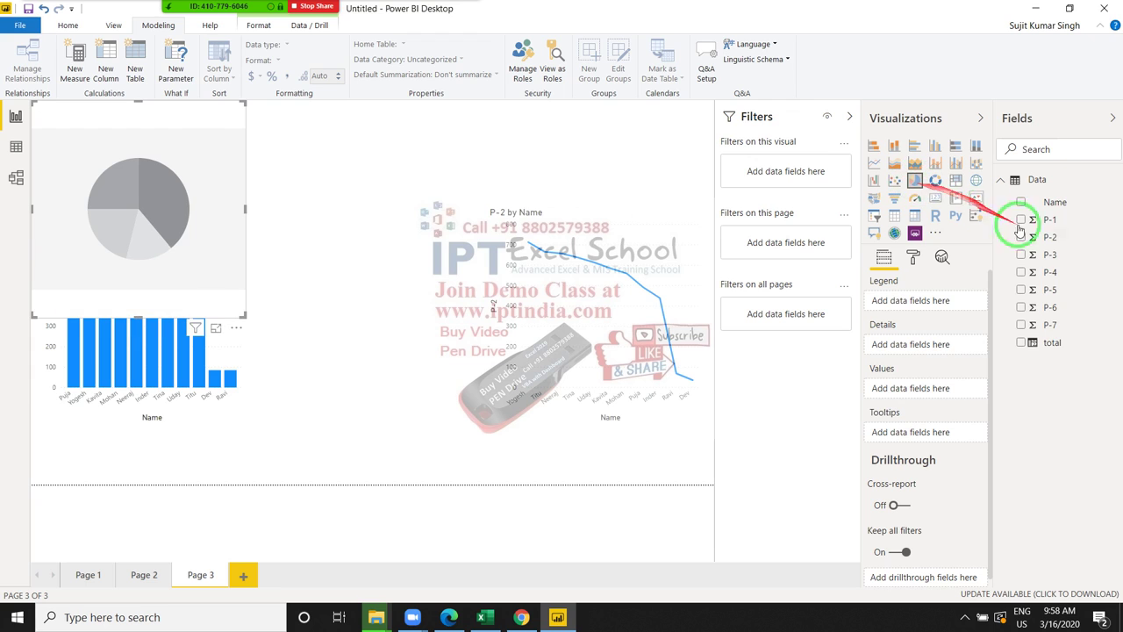
click(1020, 342)
click(1024, 203)
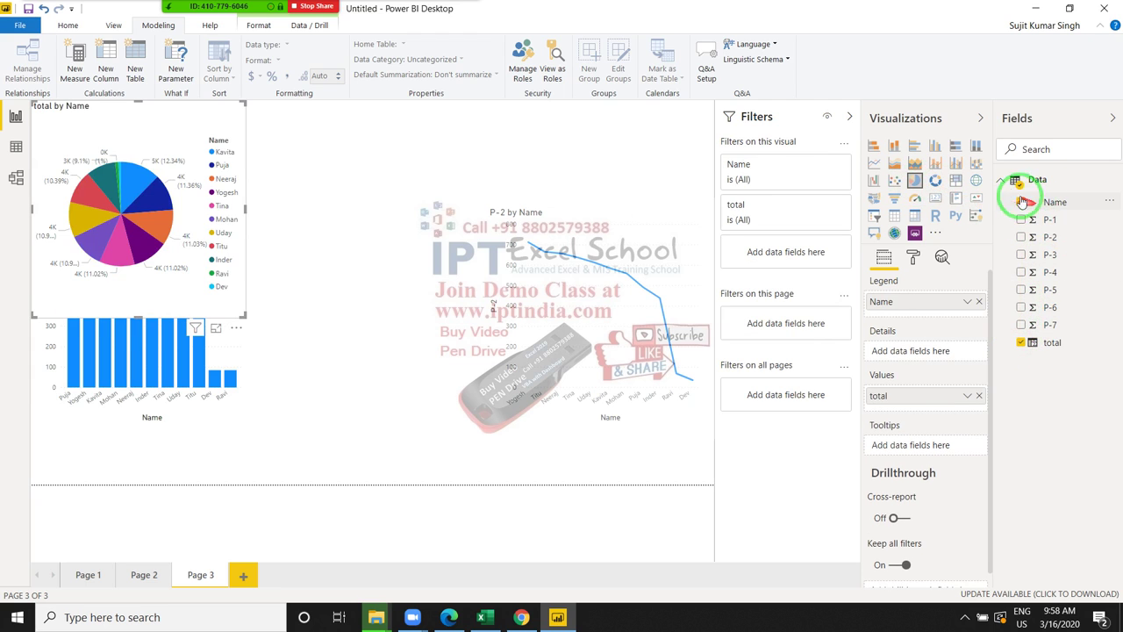
drag(165, 115, 393, 228)
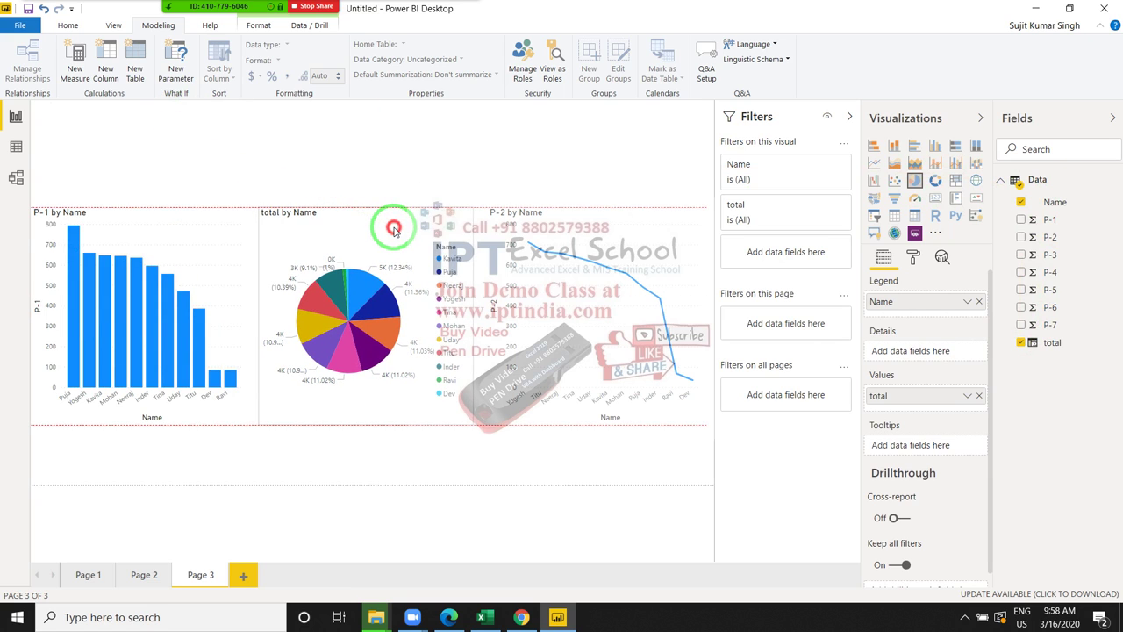
click(301, 143)
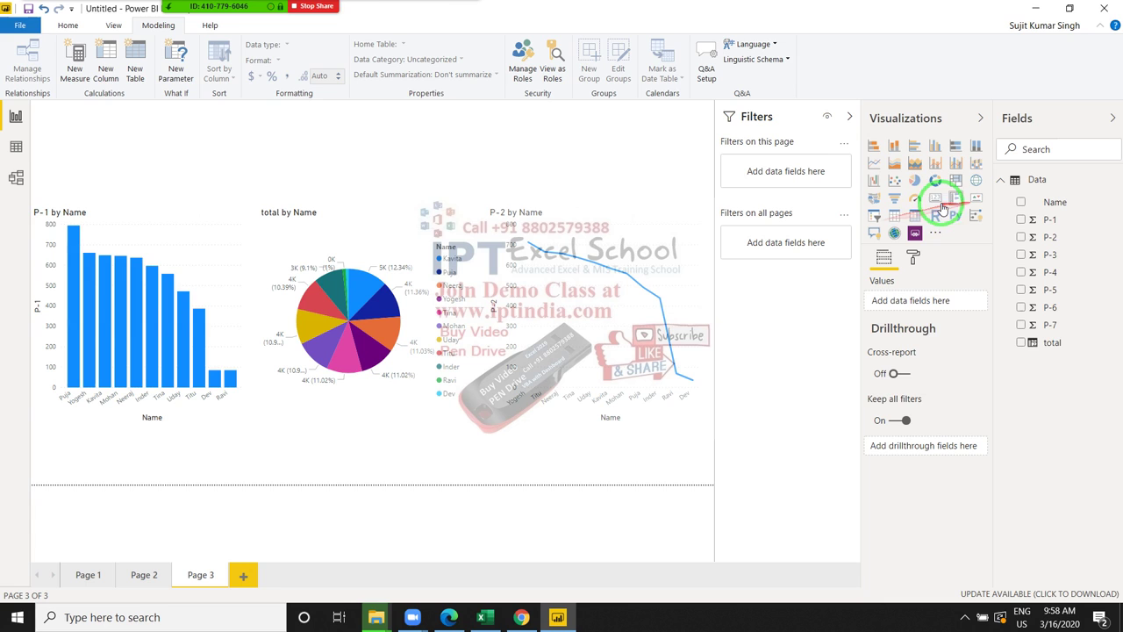
Add a gauge showing total (37K) and shrink it above the P-1 chart.
click(914, 198)
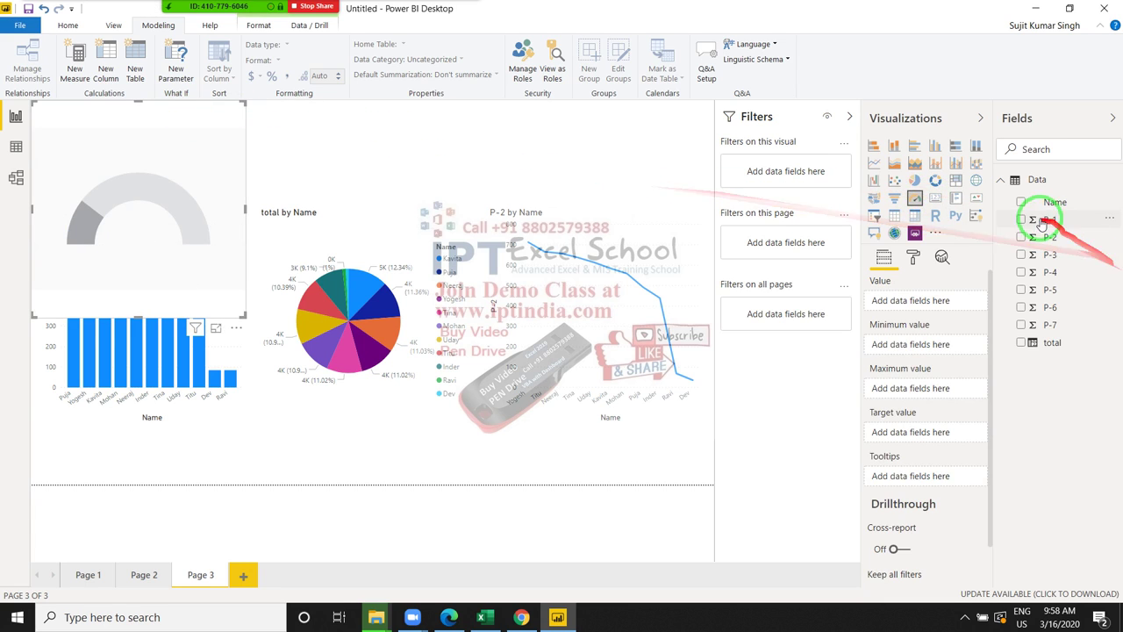
click(1017, 340)
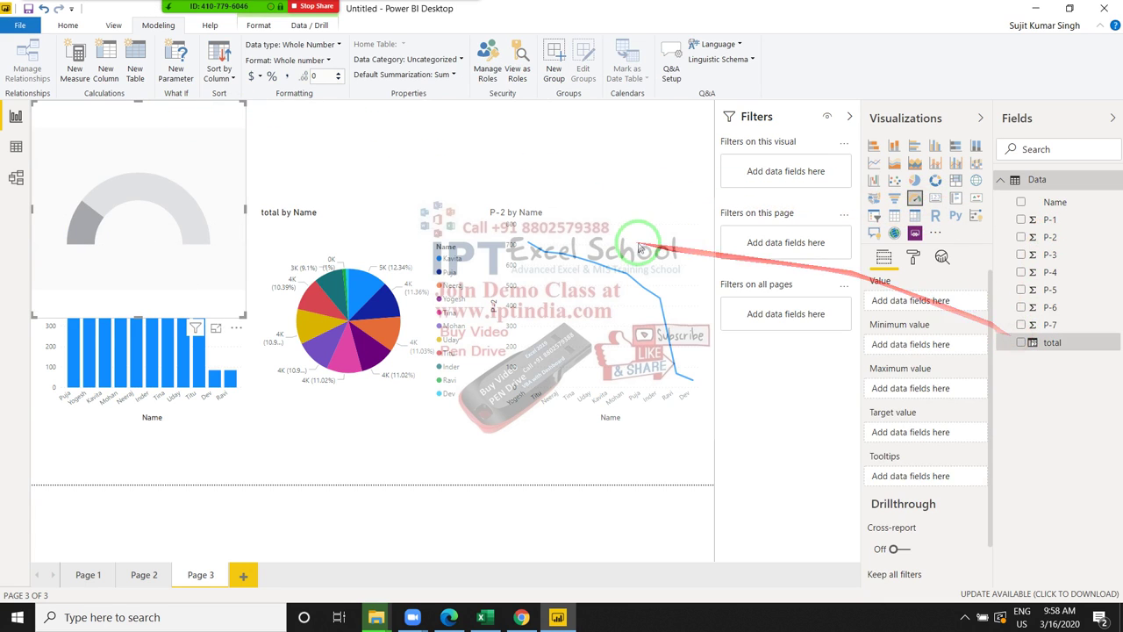
click(1020, 342)
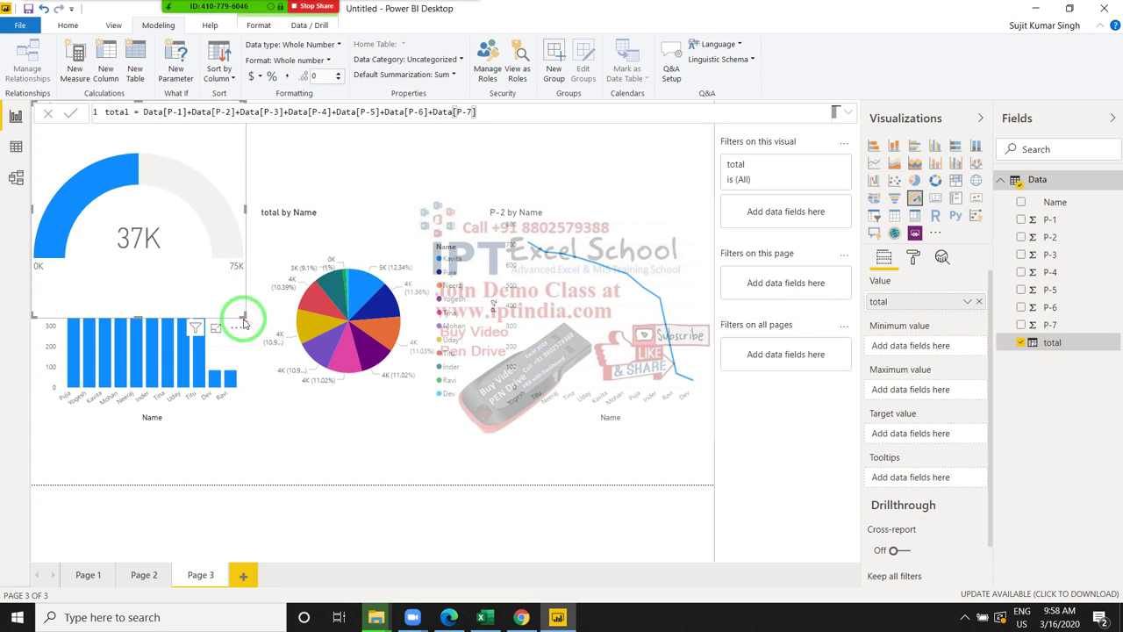
drag(246, 315, 219, 201)
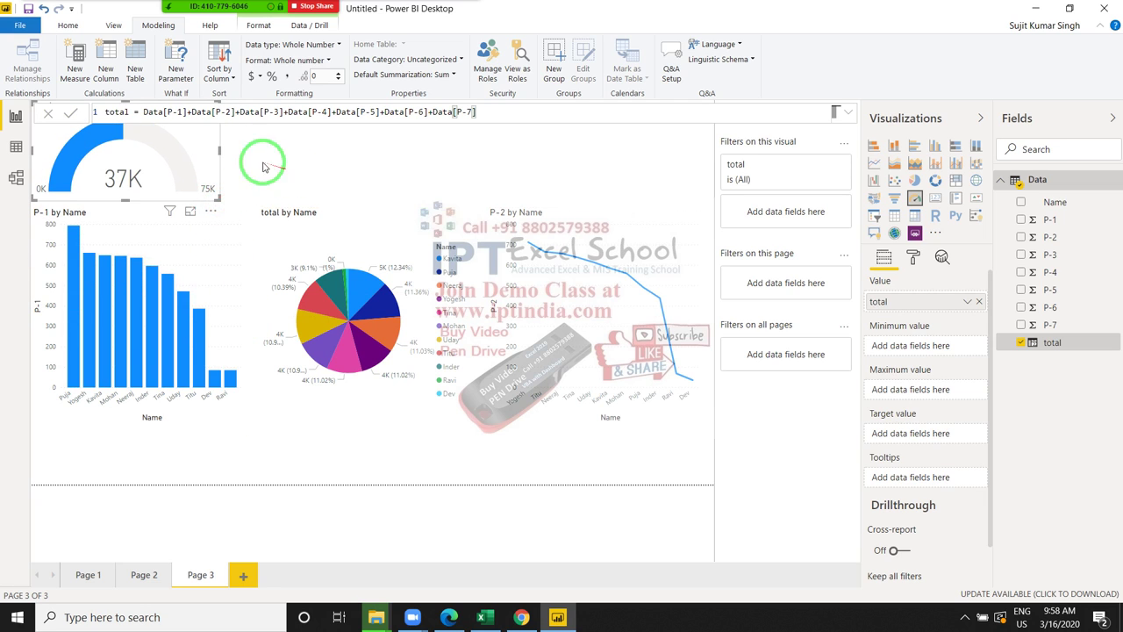
click(458, 179)
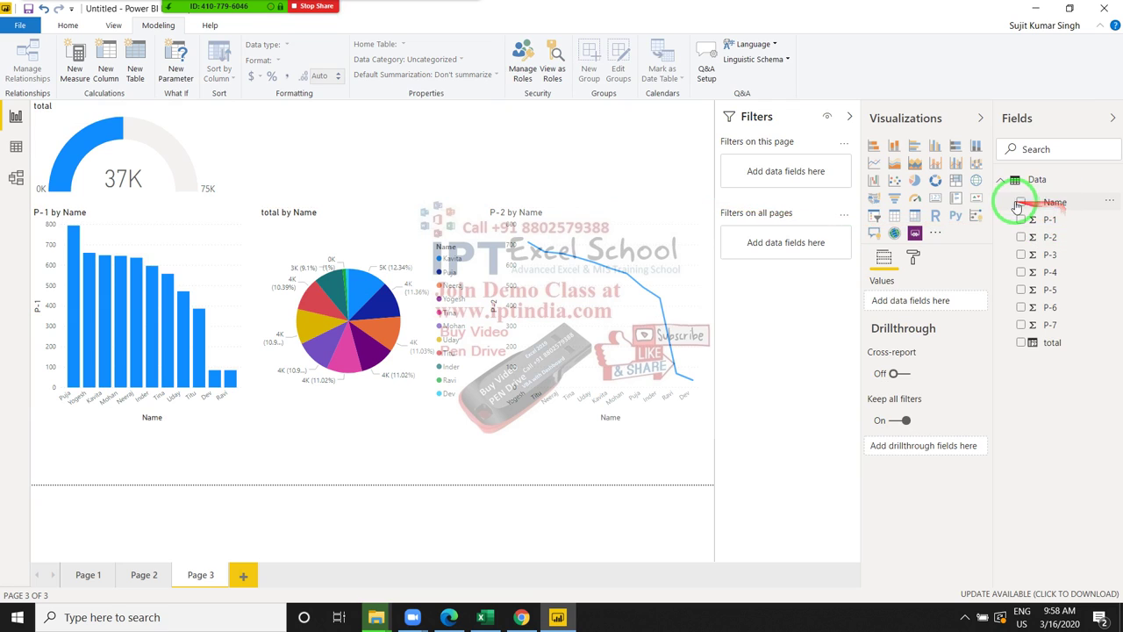
After trying P-1, total and First Name, set the new gauge to Count of Name and move it top right.
click(918, 198)
click(1020, 202)
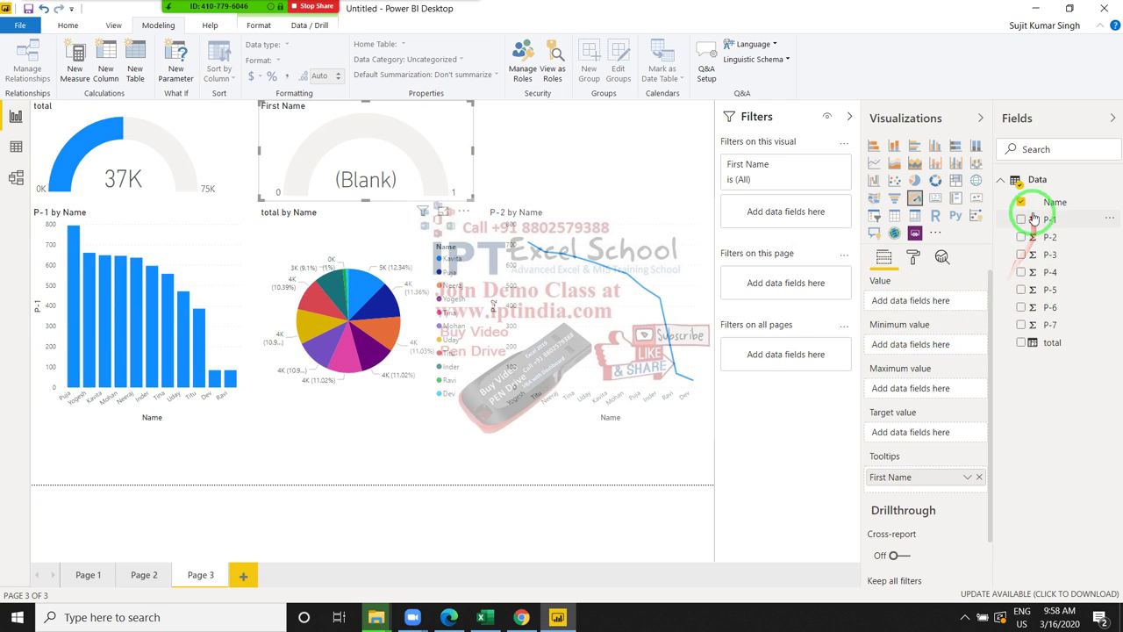
drag(1018, 222, 887, 298)
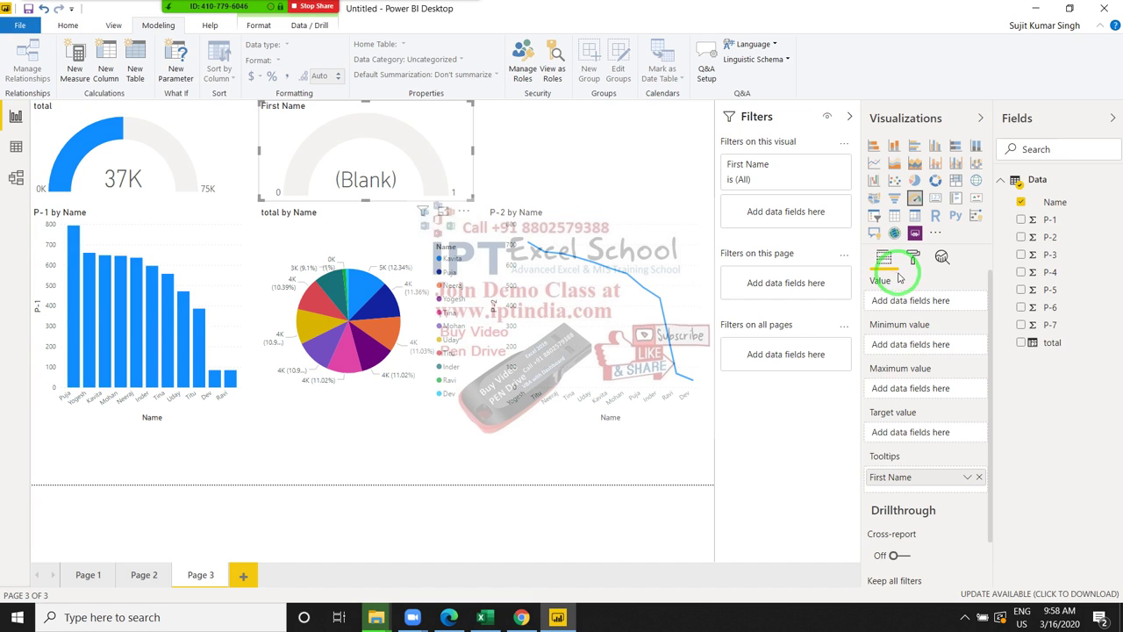
click(1020, 342)
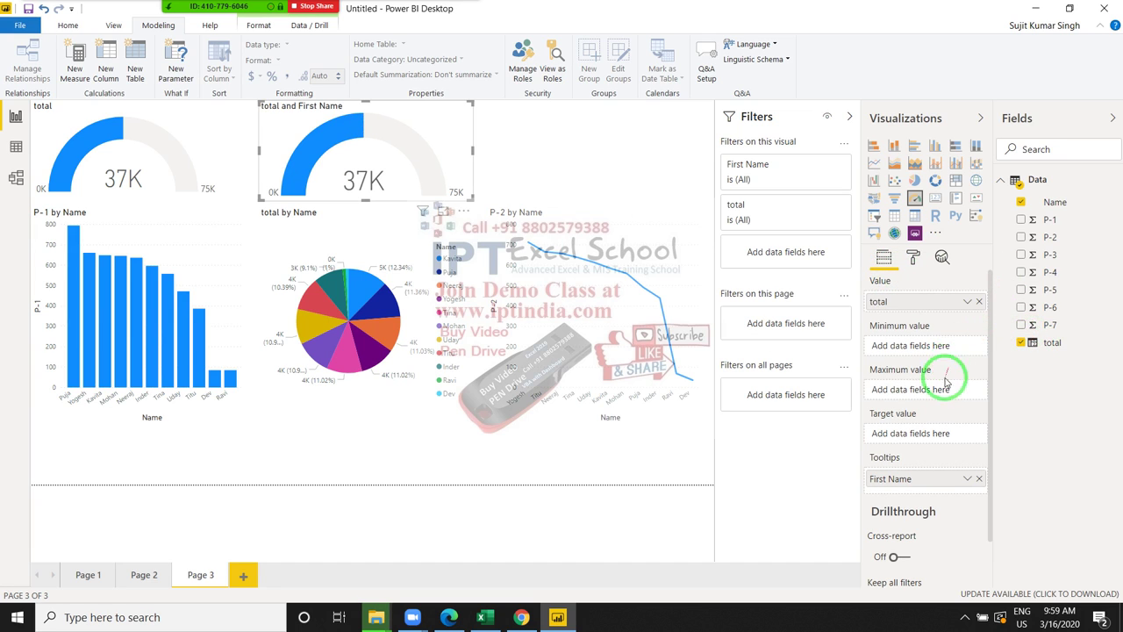
drag(908, 481, 913, 451)
click(920, 465)
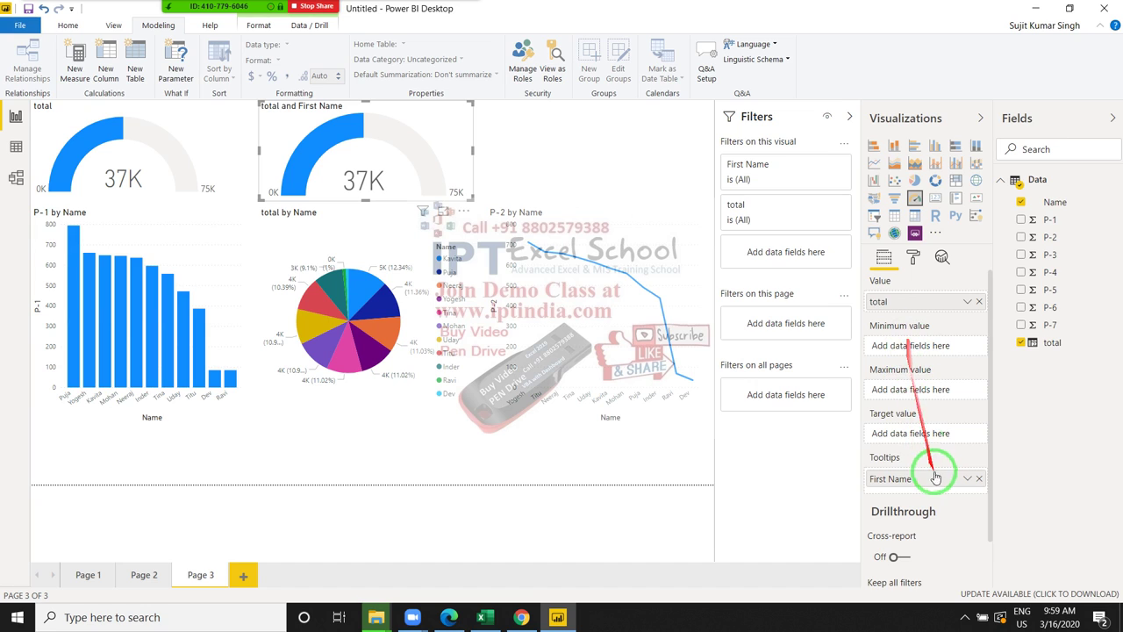
drag(919, 482, 913, 302)
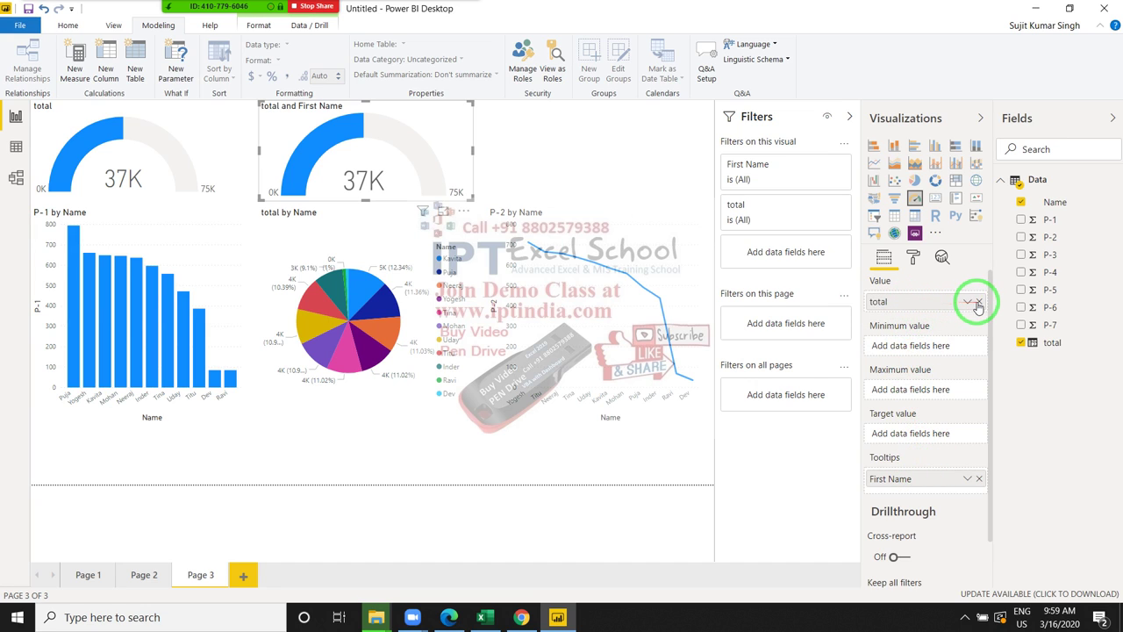
click(978, 302)
mouse_move(919, 478)
mouse_down()
mouse_move(924, 307)
mouse_move(955, 488)
mouse_move(953, 303)
mouse_up()
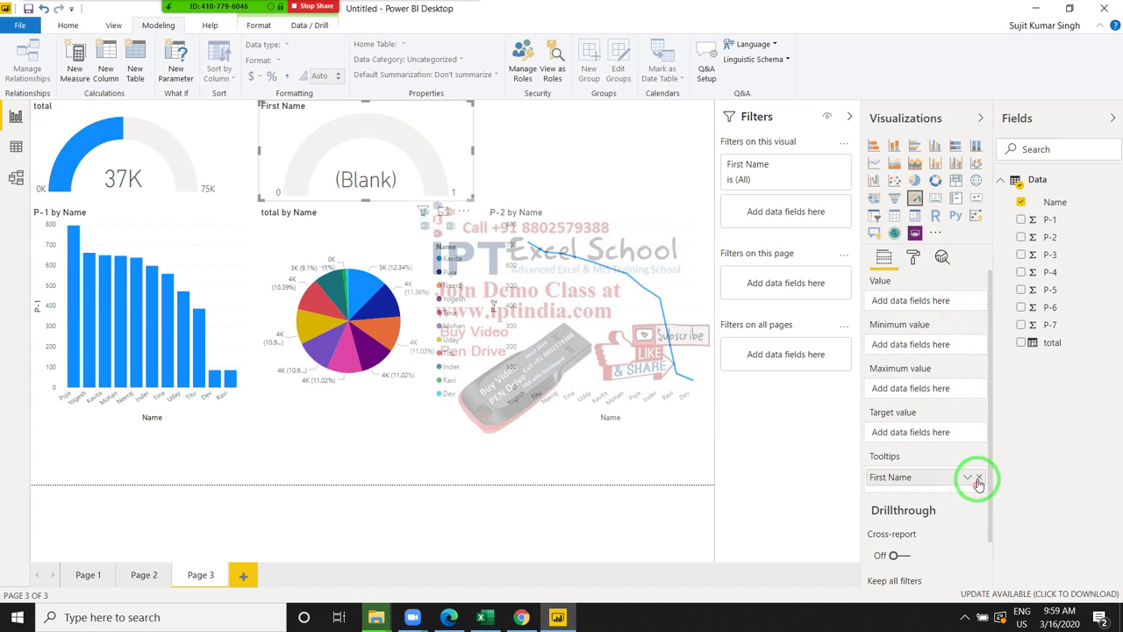
drag(953, 302, 981, 485)
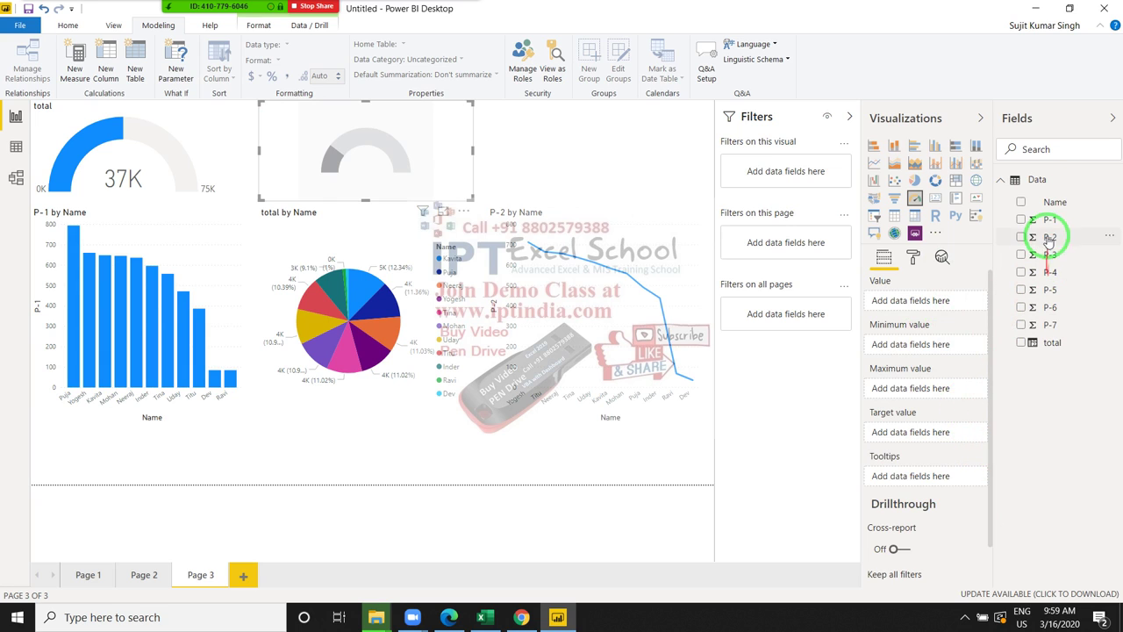
drag(1046, 209, 914, 303)
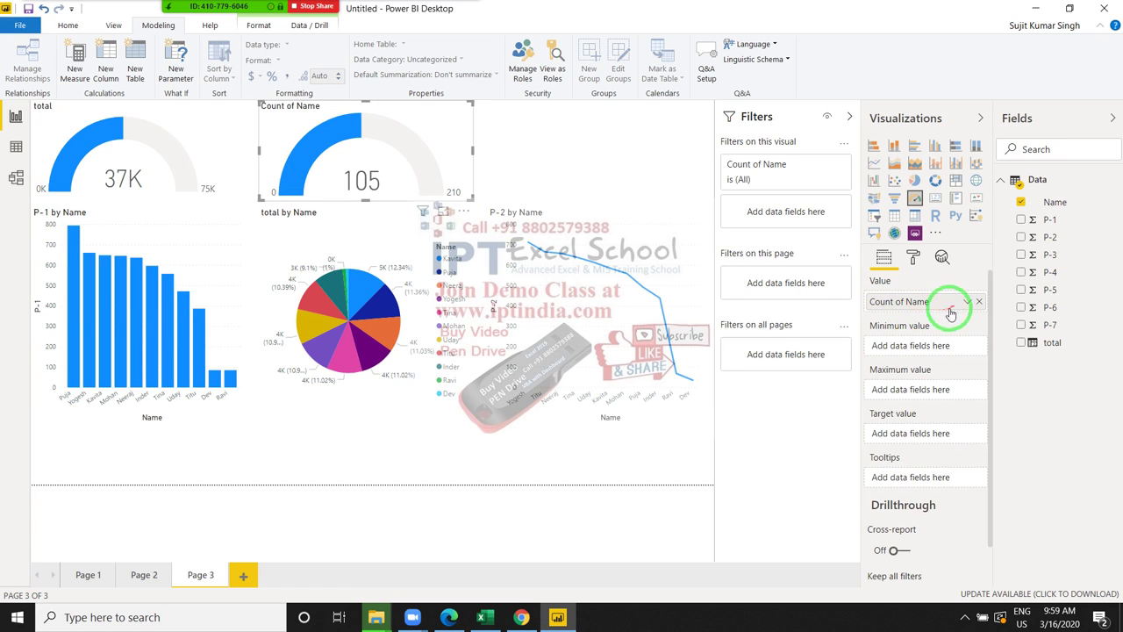
drag(419, 118, 664, 127)
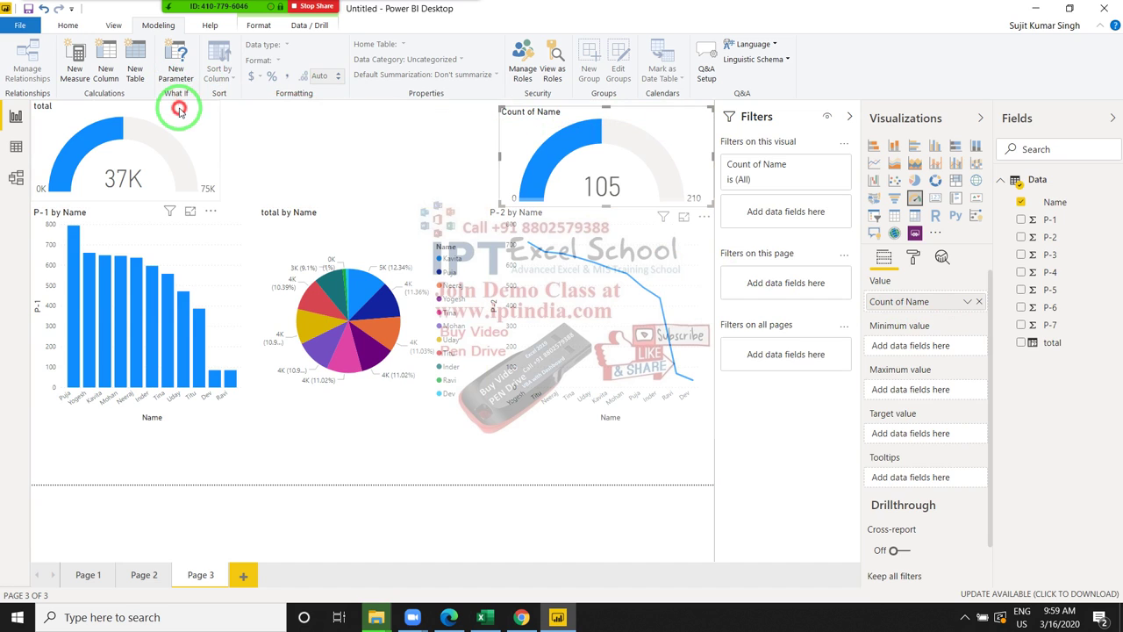
Add a treemap of total grouped by Name, then widen and shorten it along the page bottom.
click(391, 518)
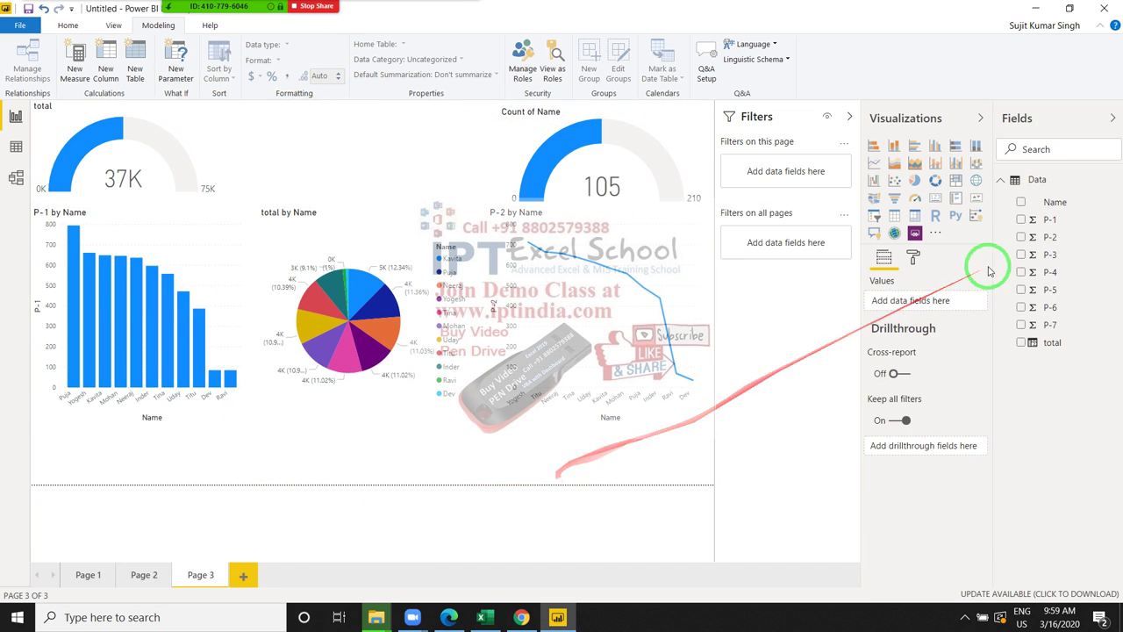
click(955, 196)
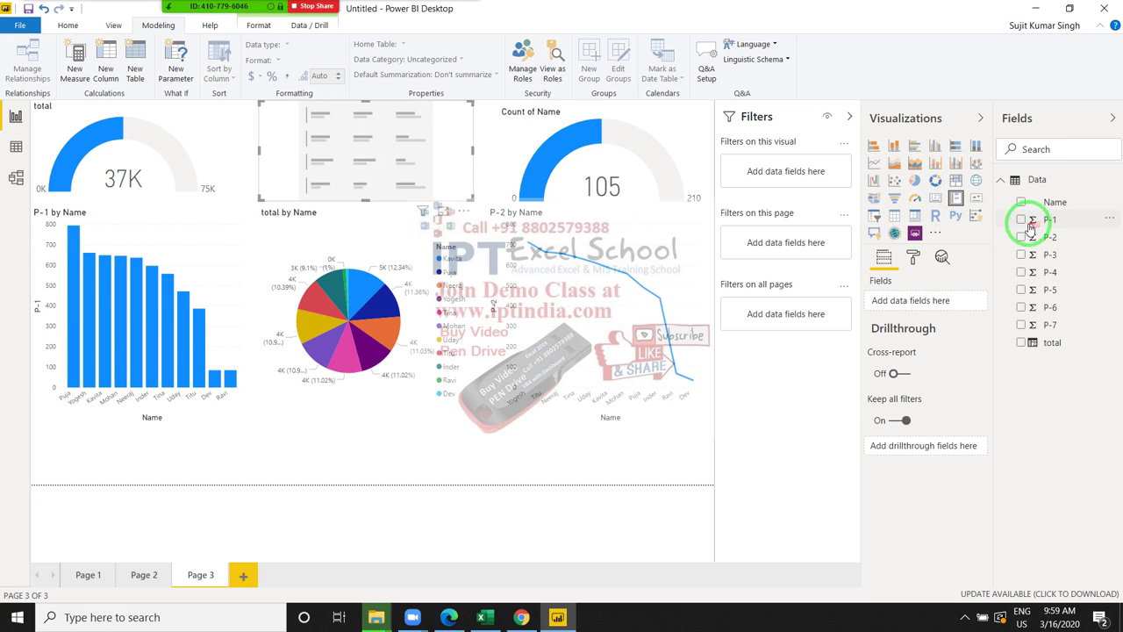
click(954, 180)
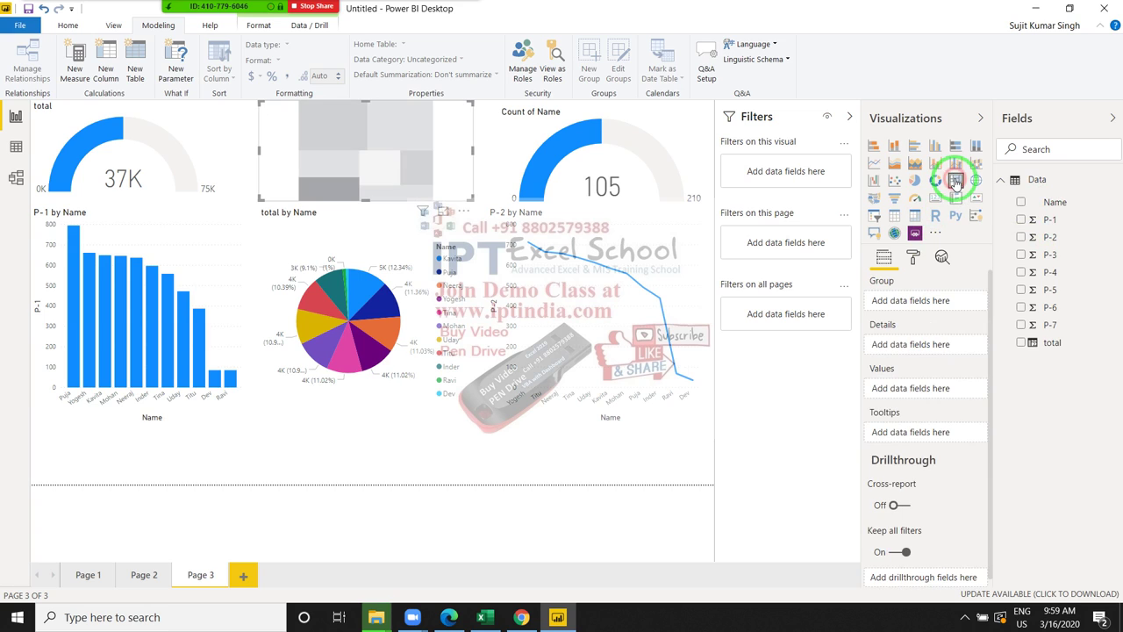
click(1020, 204)
click(1020, 341)
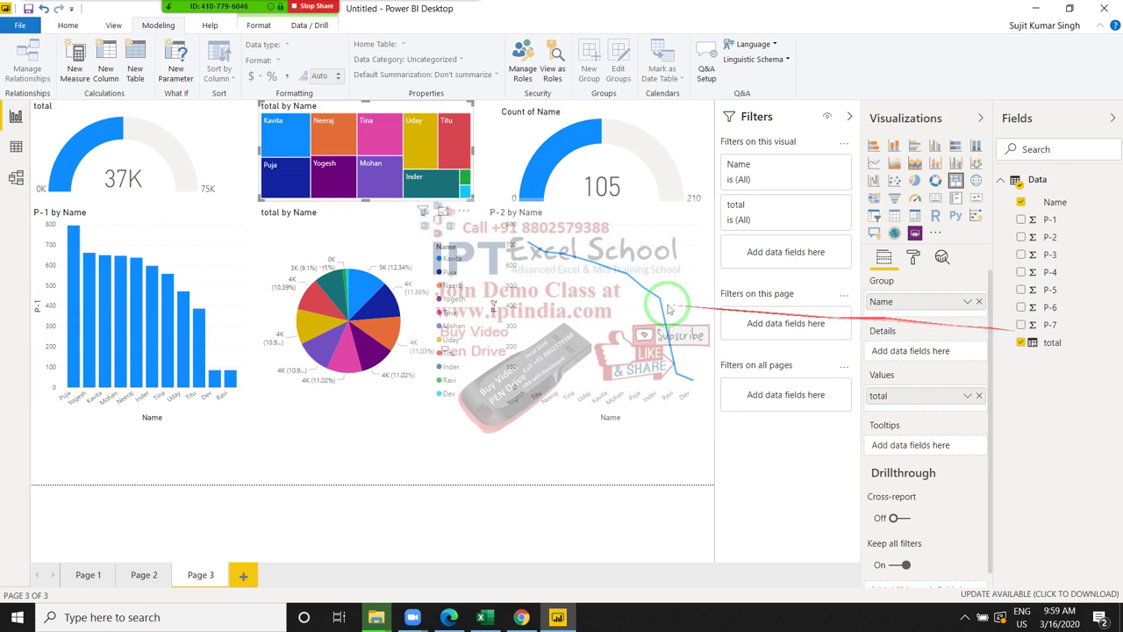
drag(367, 110, 140, 392)
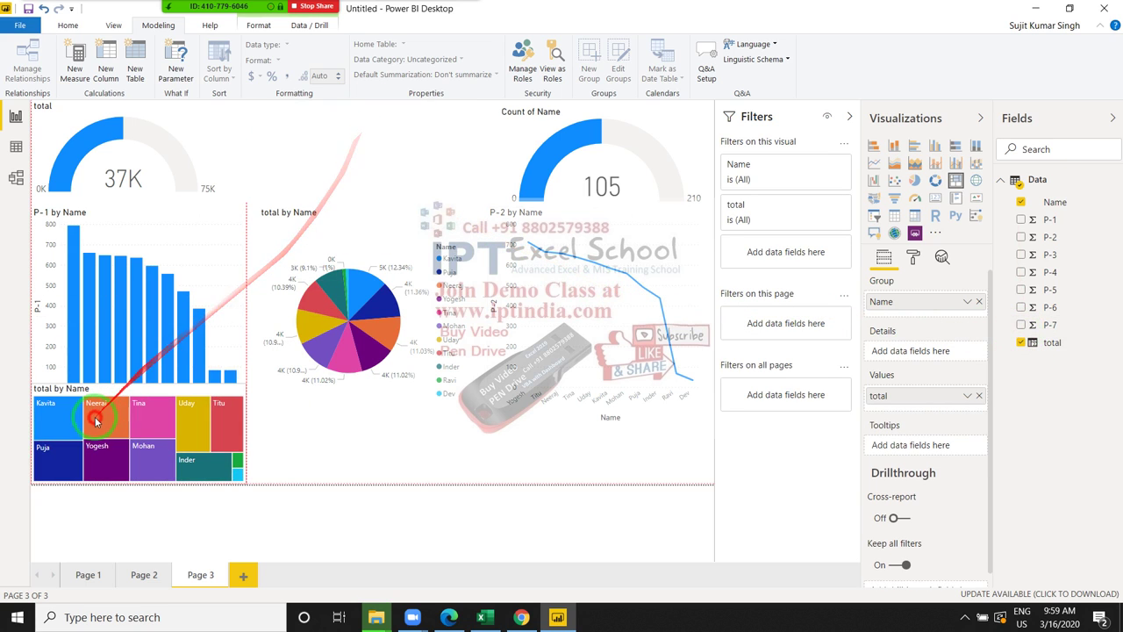
drag(244, 436, 712, 447)
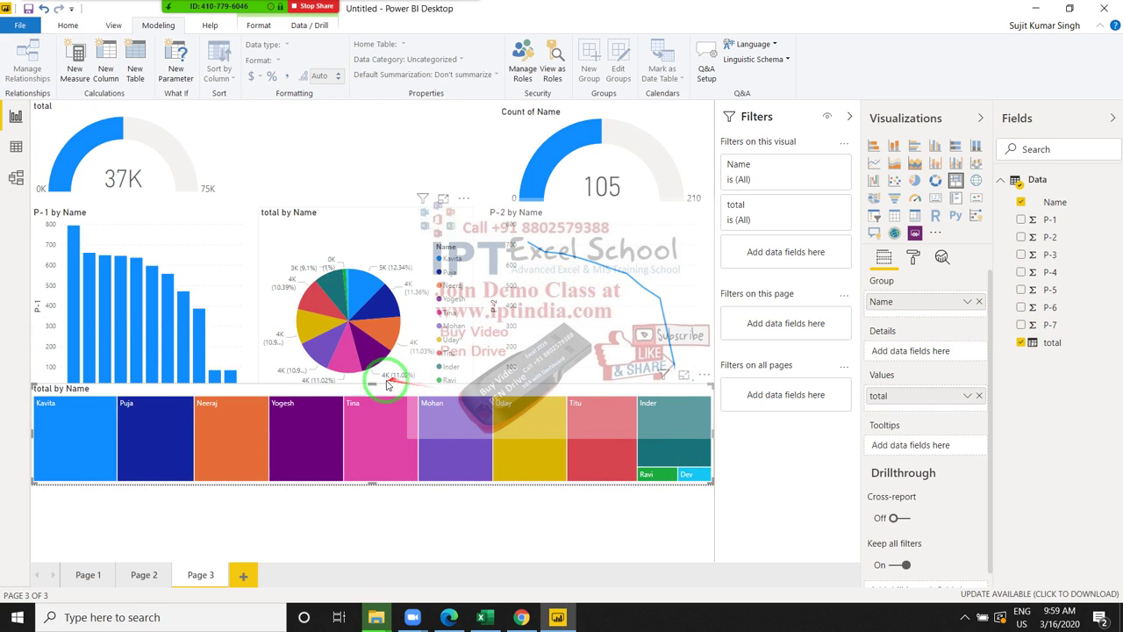
drag(376, 387, 398, 410)
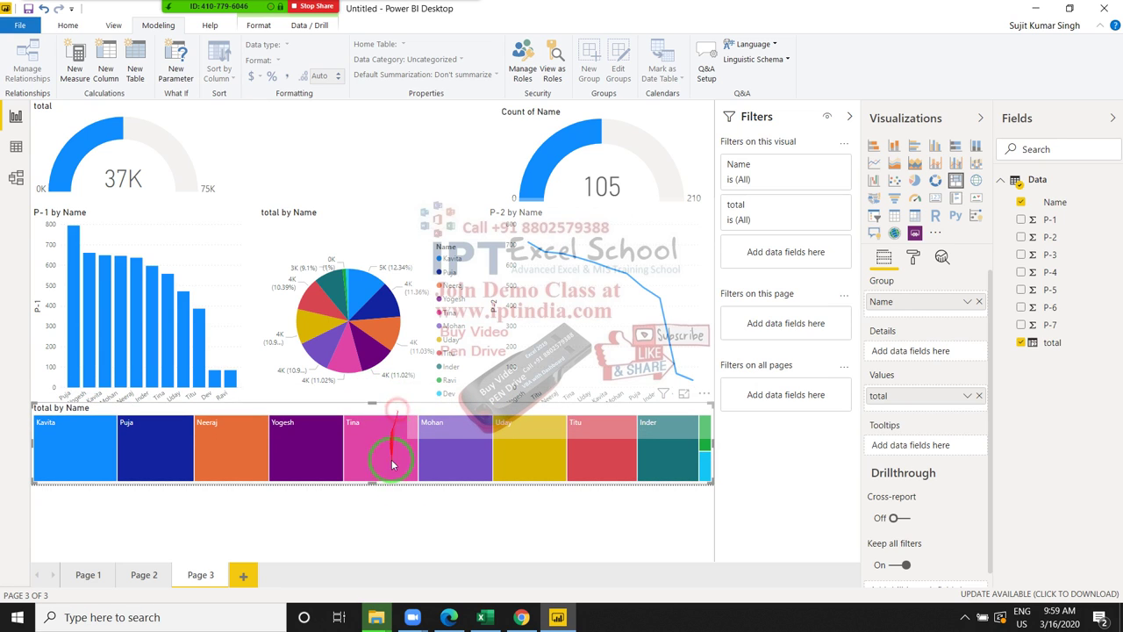
click(444, 533)
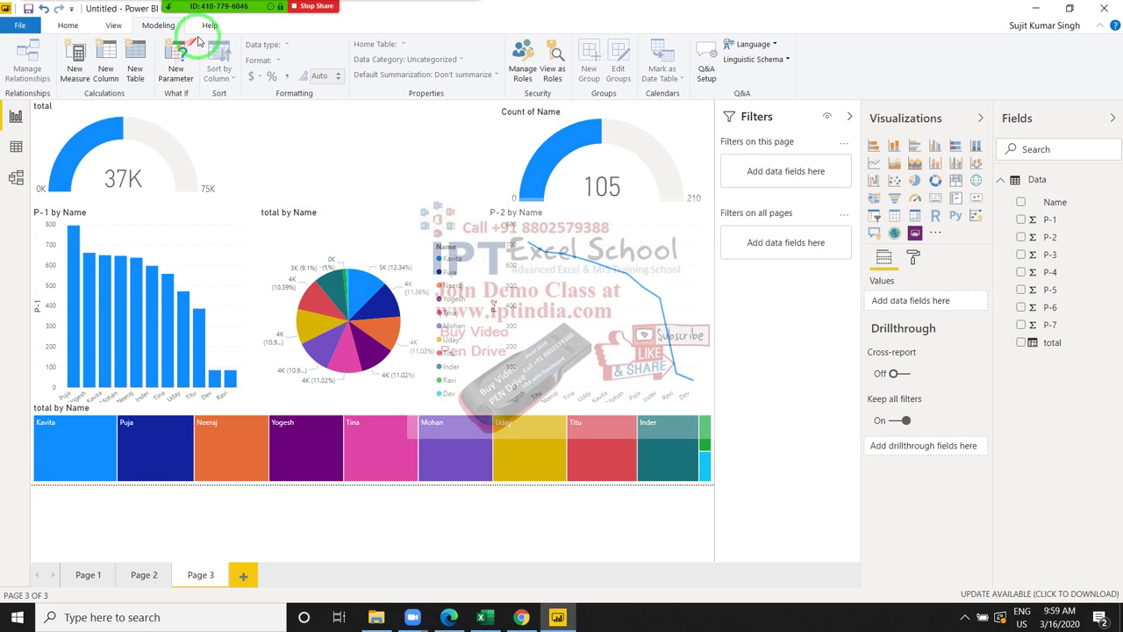
Insert a 'Daily Product wize Sales Report 2020' text box in font size 20, widen it, and begin publishing.
click(78, 29)
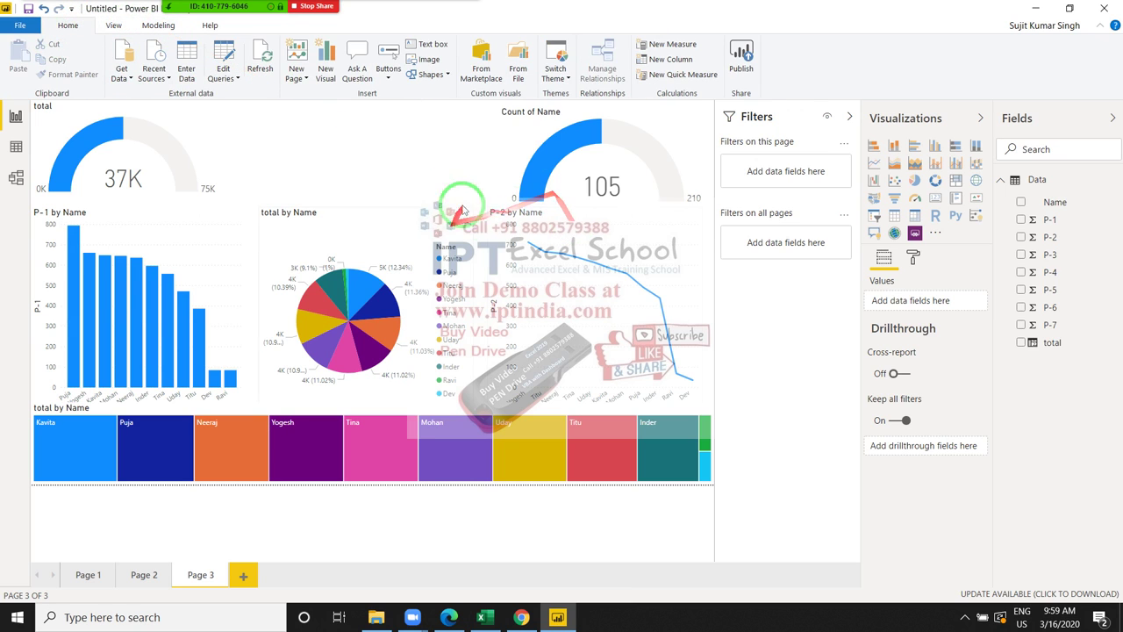
click(422, 46)
text(Daily Product wize Sales Report 2020)
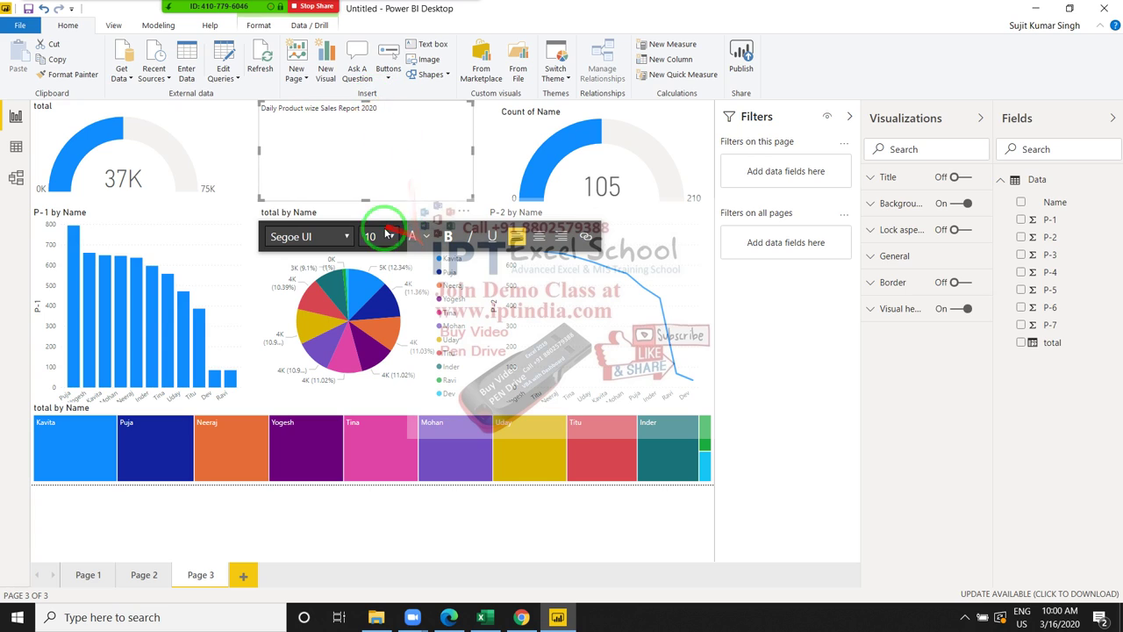
drag(393, 103, 264, 109)
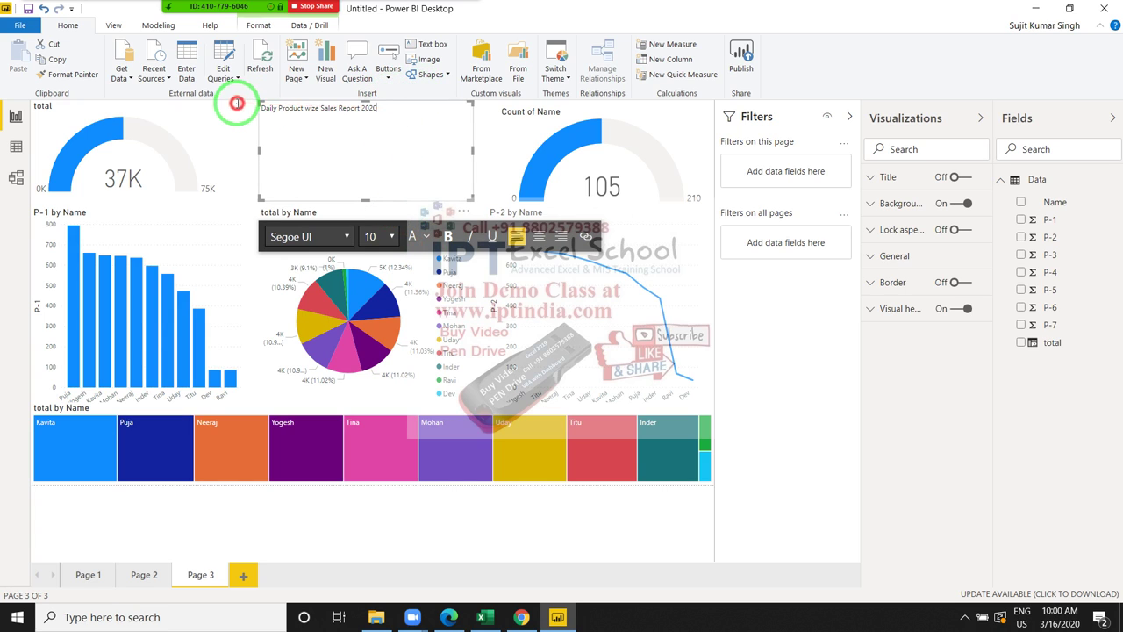
click(390, 243)
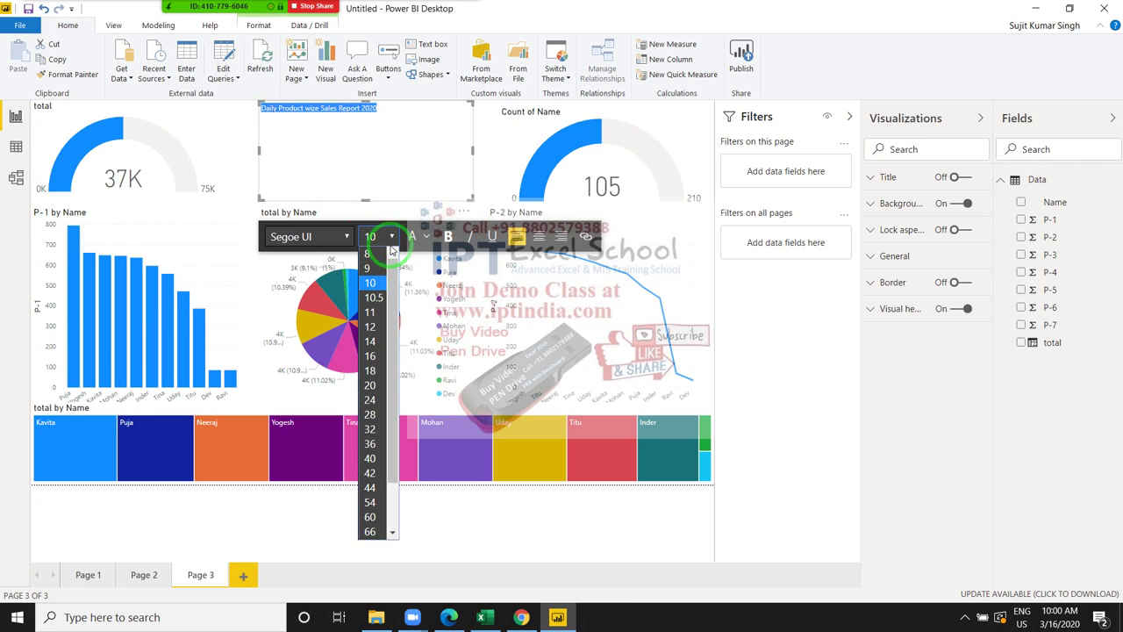
click(374, 387)
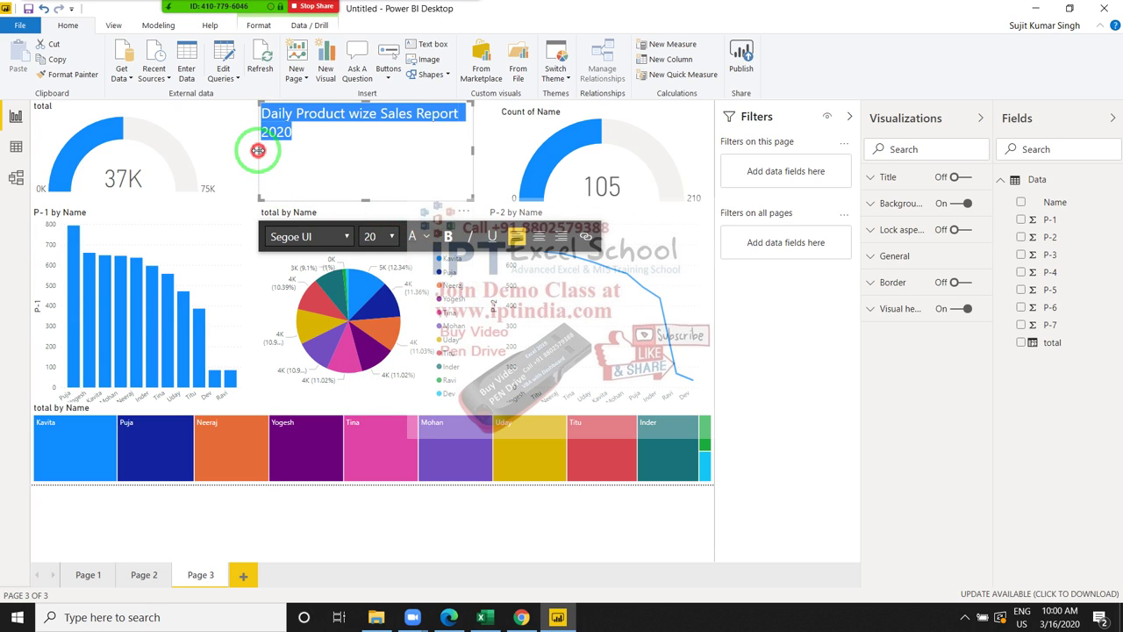
drag(257, 150, 227, 152)
click(303, 175)
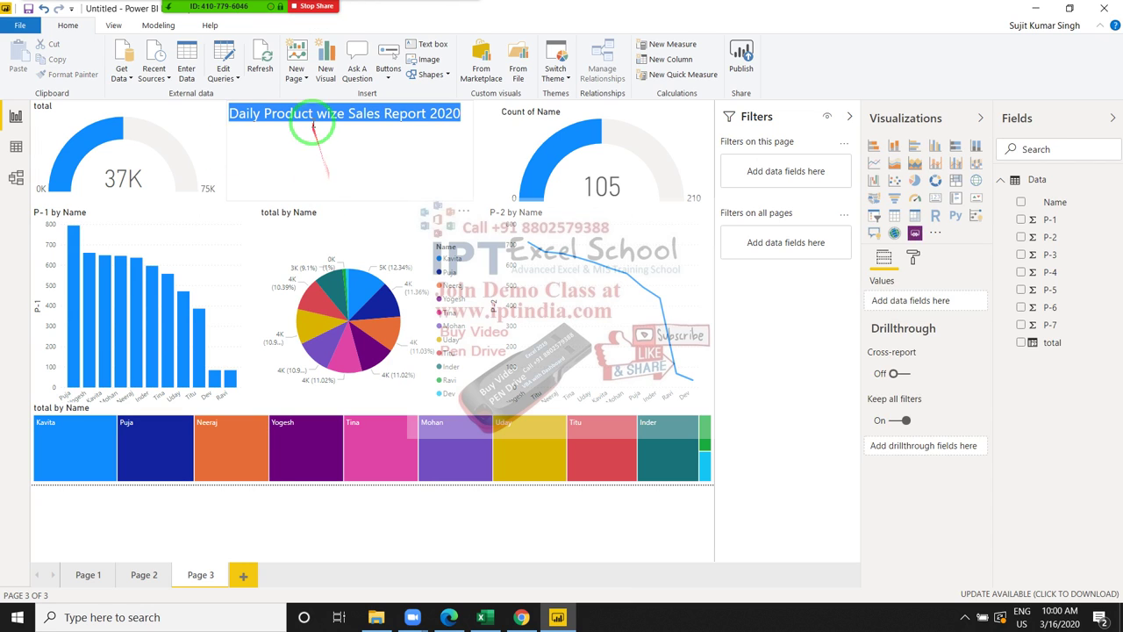
click(343, 193)
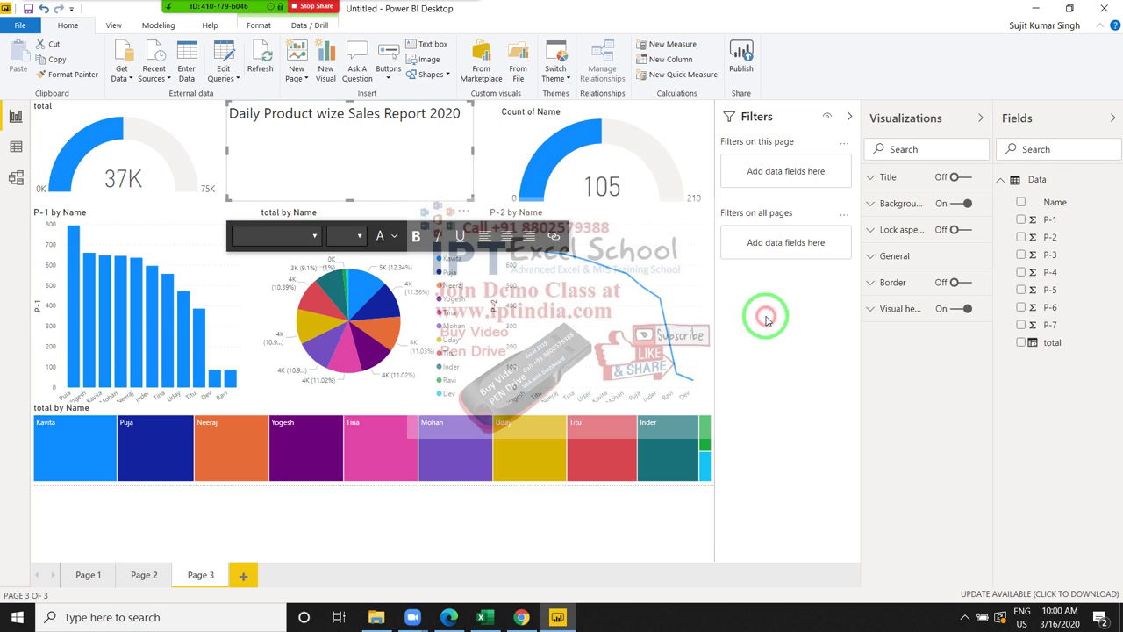
drag(816, 64, 246, 333)
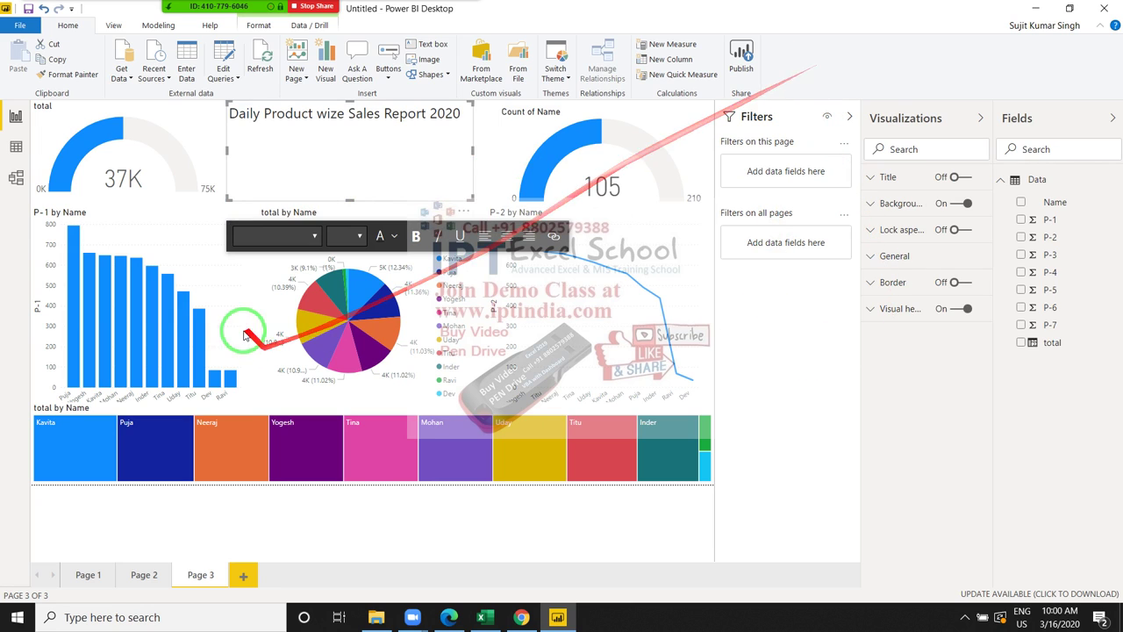
drag(734, 51, 657, 339)
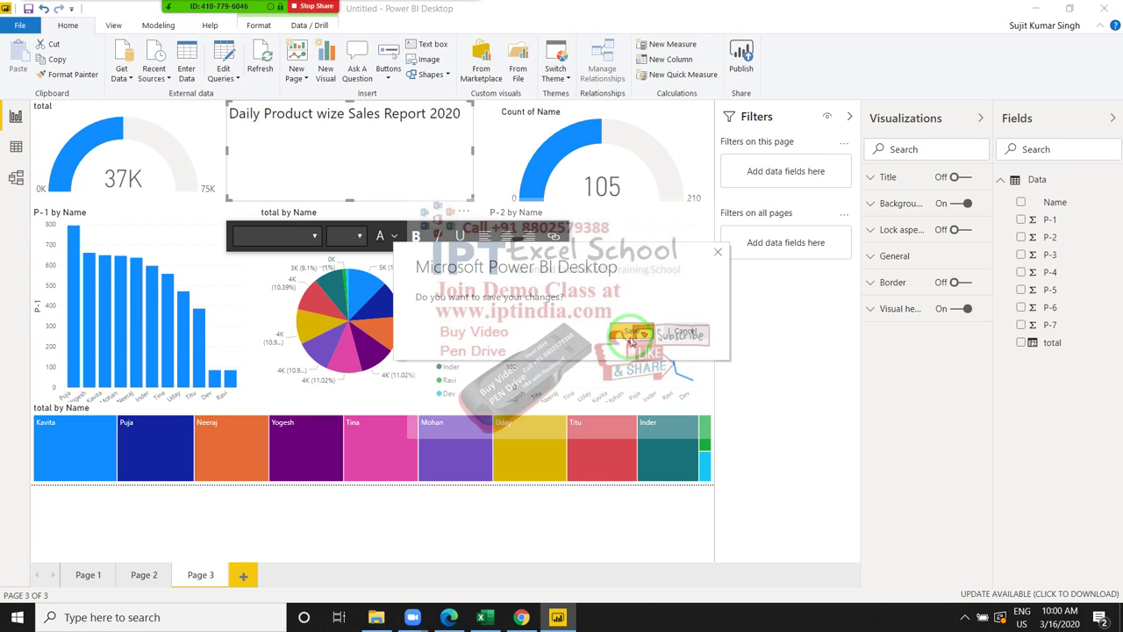
Confirm saving and start typing the file name '93' in the Save As dialog.
click(630, 338)
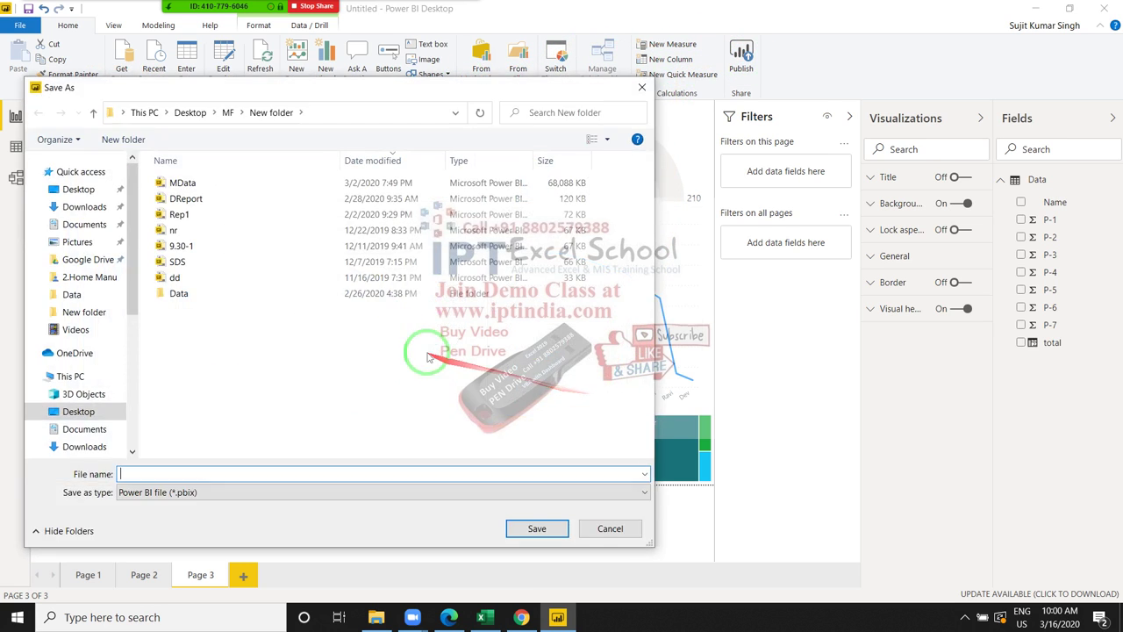
drag(302, 347, 249, 512)
click(224, 478)
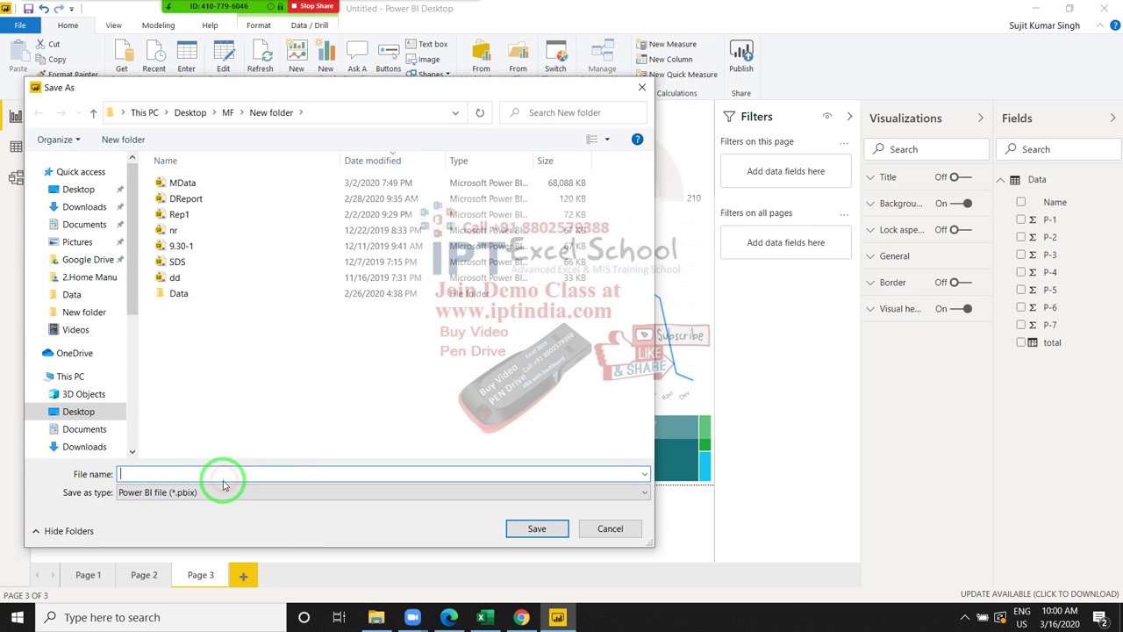
text(M)
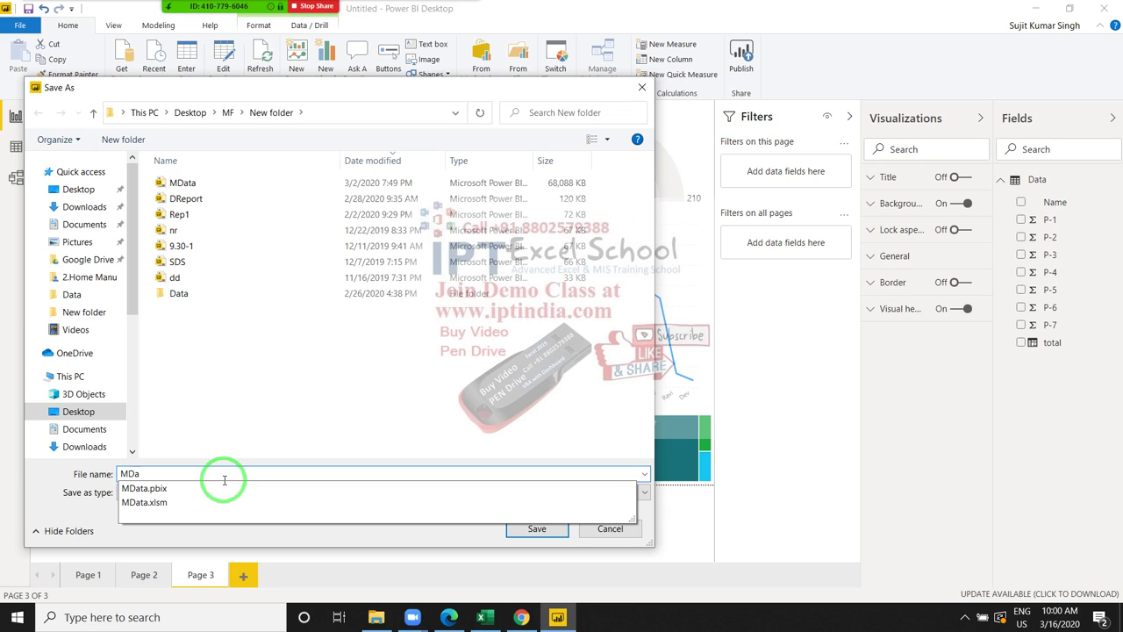
key(BackSpace)
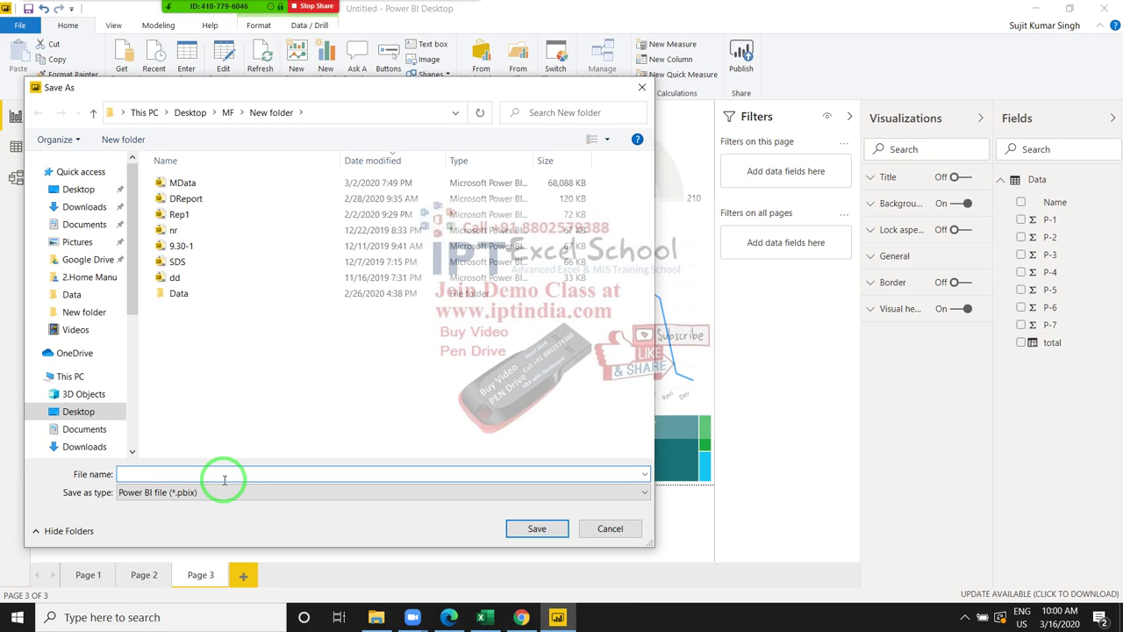
text(930Report)
Save the file as 930Report, publish it to My workspace, and open it in the browser.
click(537, 528)
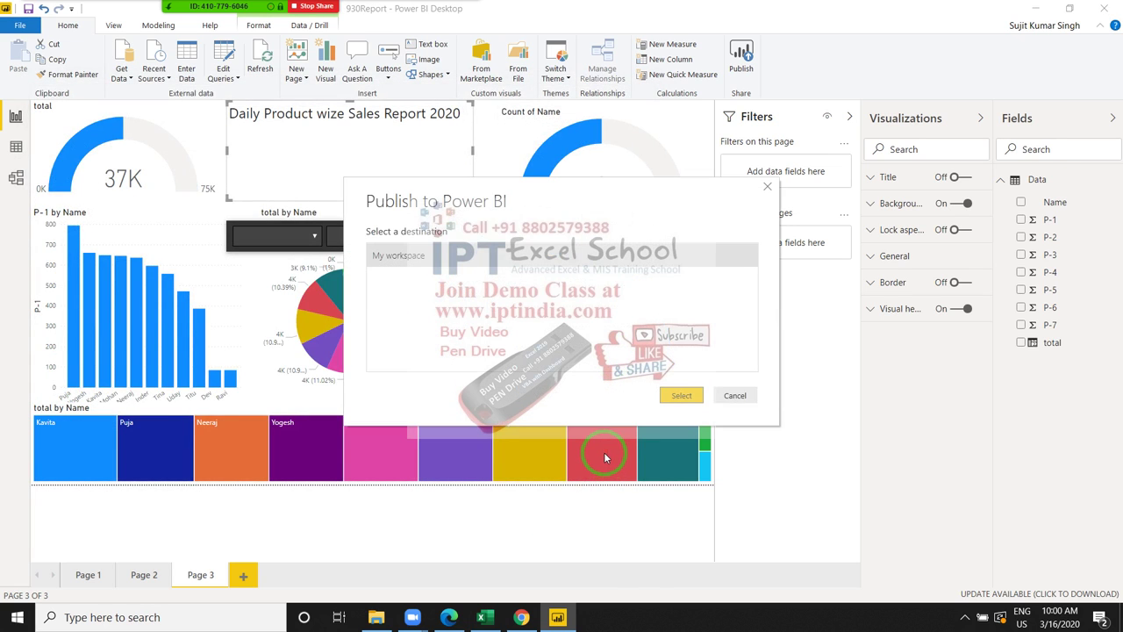
click(683, 397)
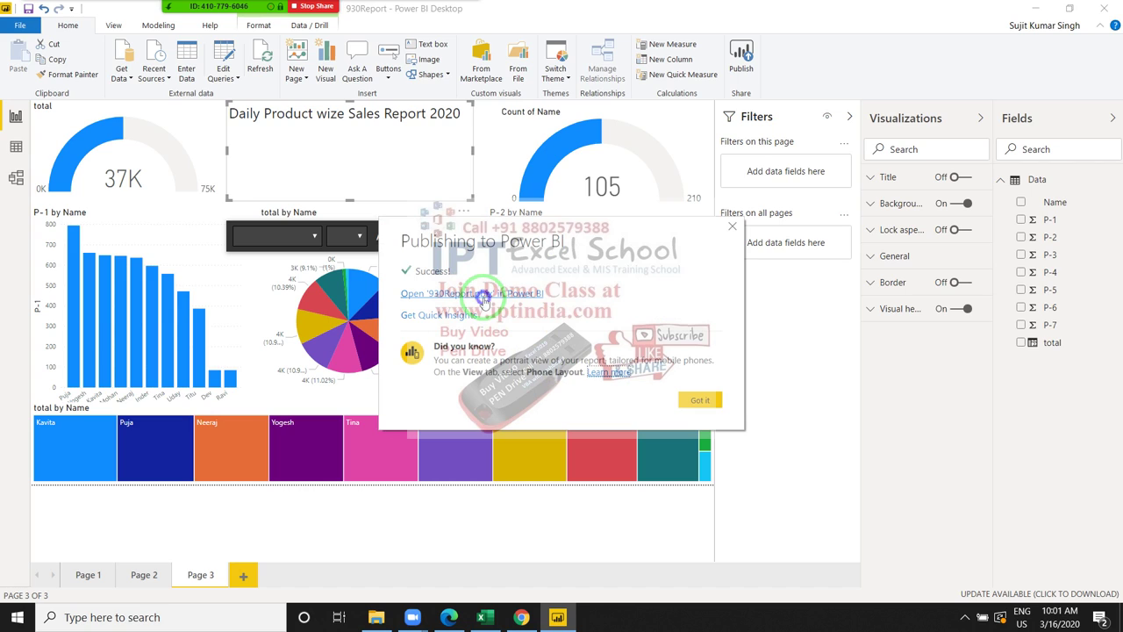
click(484, 299)
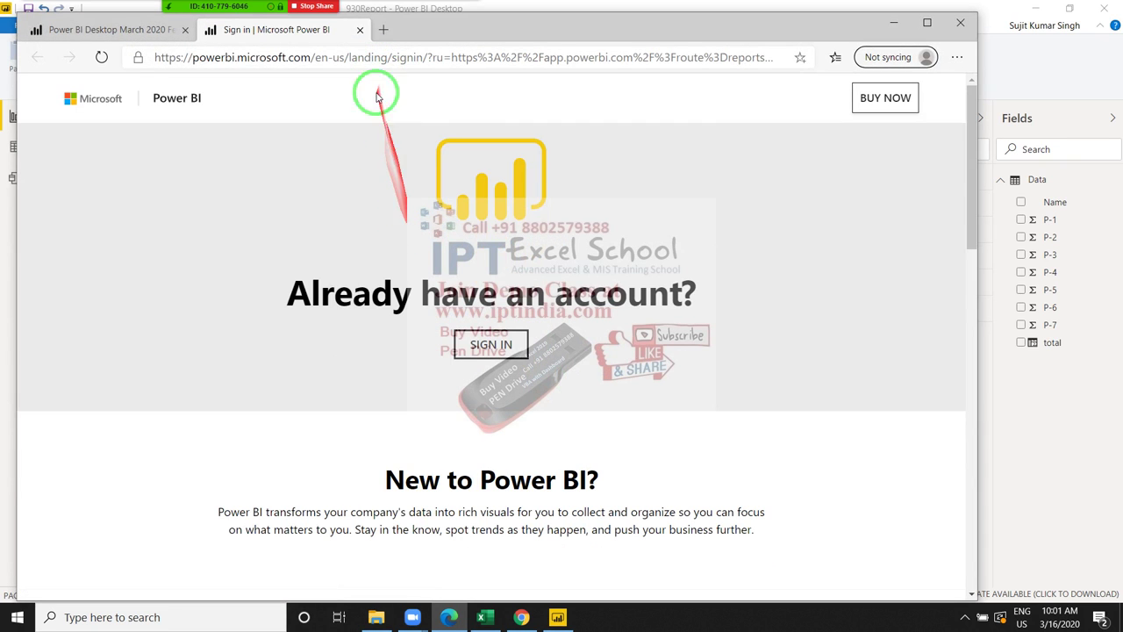
Try signing in on Edge, cancel the access request, close Edge, and open a new Chrome tab.
click(373, 57)
click(490, 344)
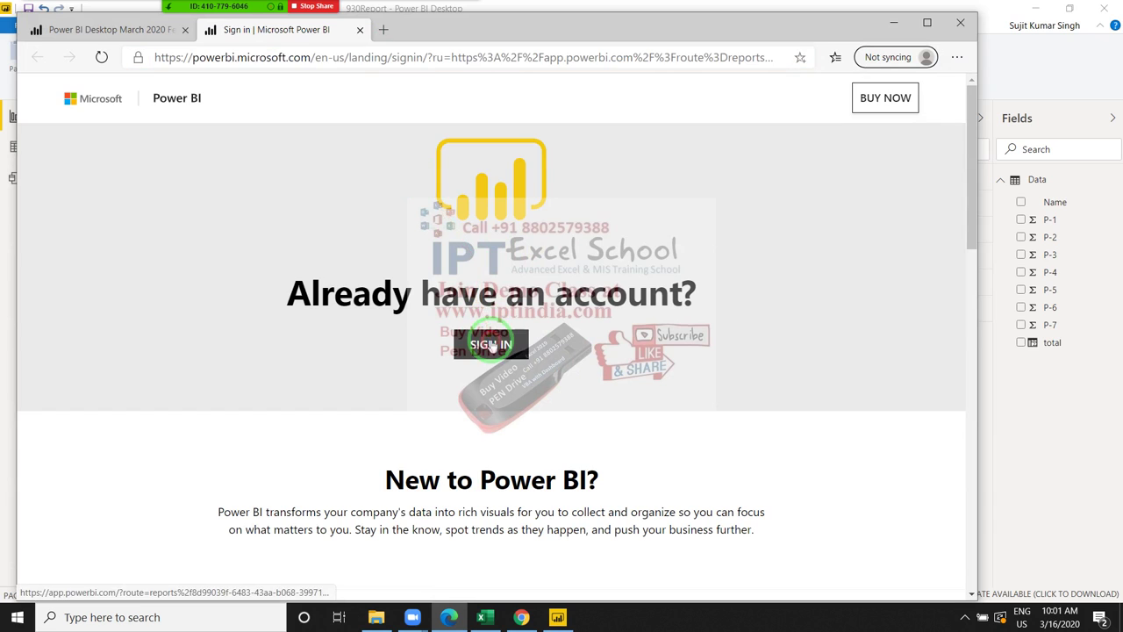
click(462, 63)
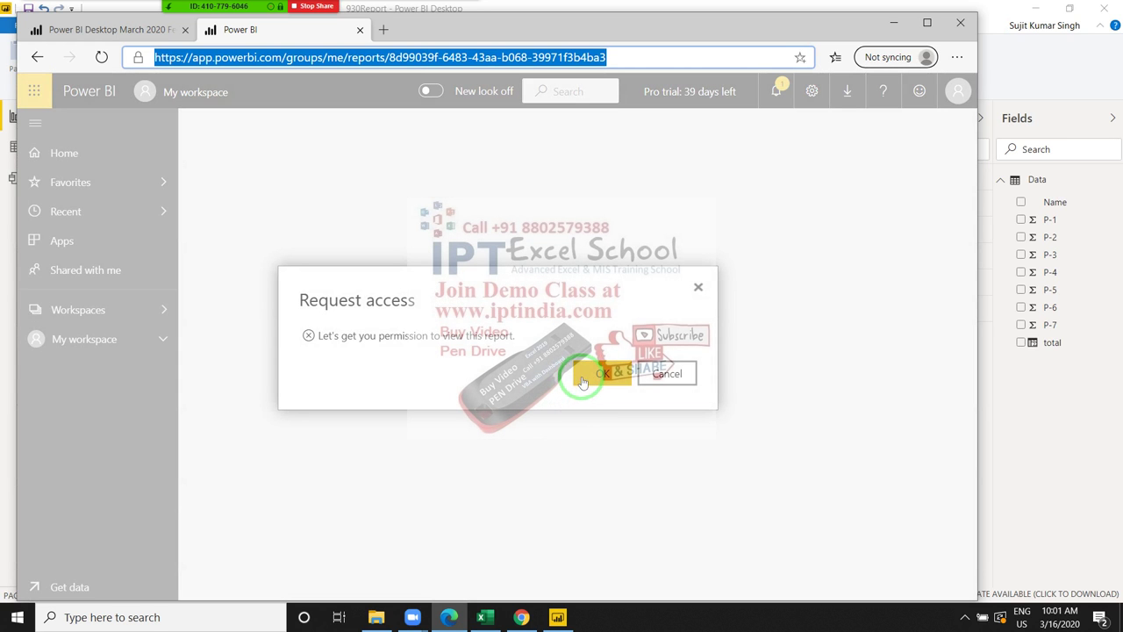
click(600, 375)
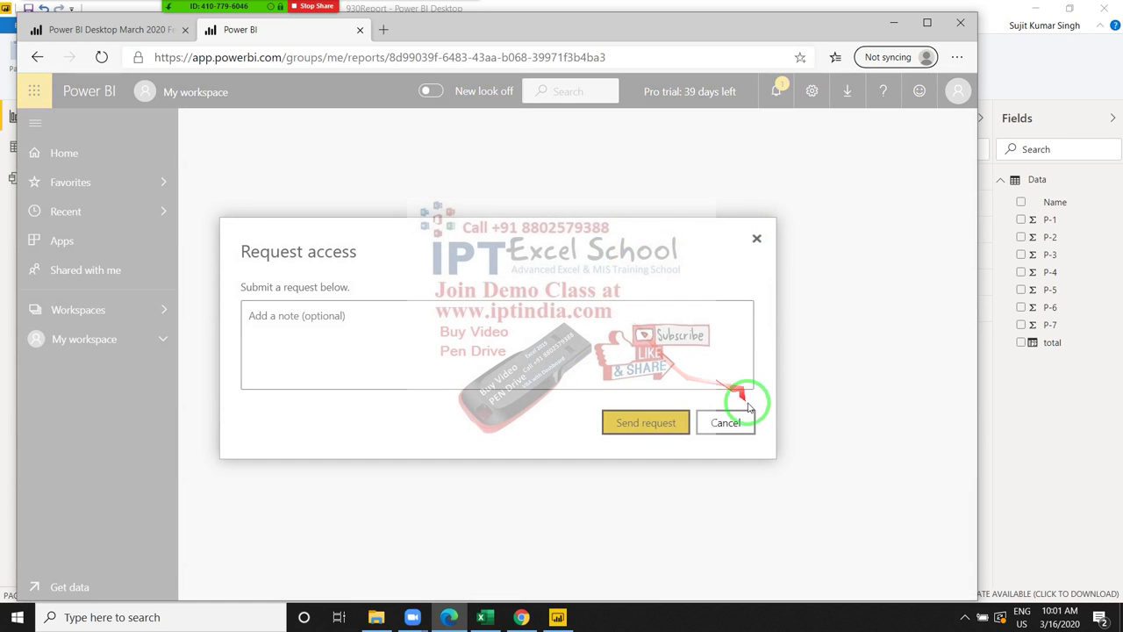
click(744, 425)
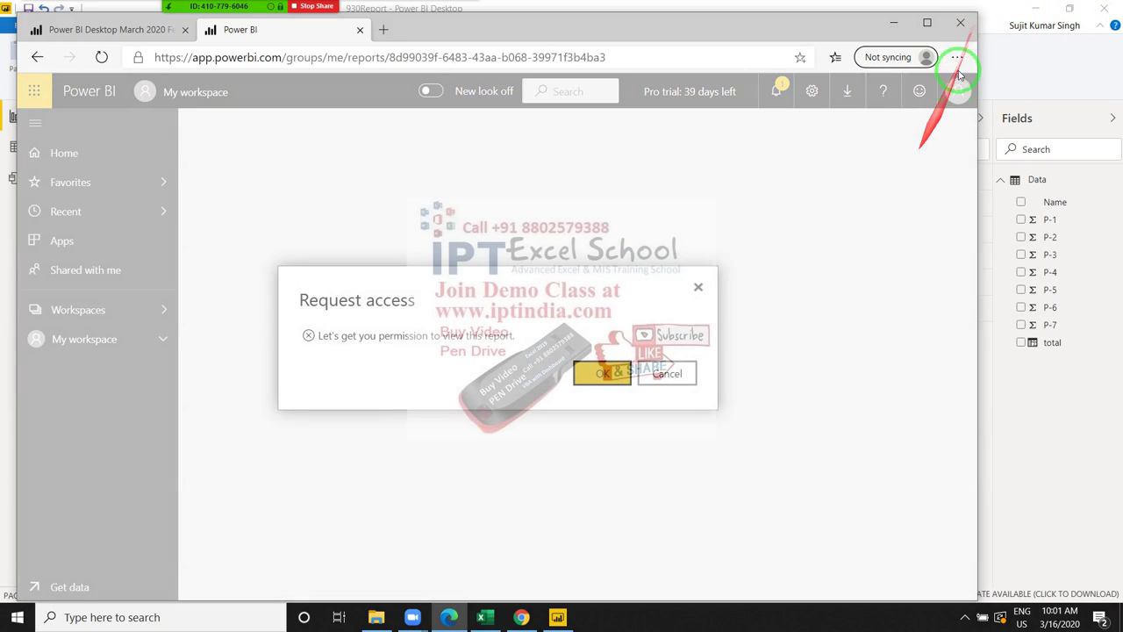
click(961, 33)
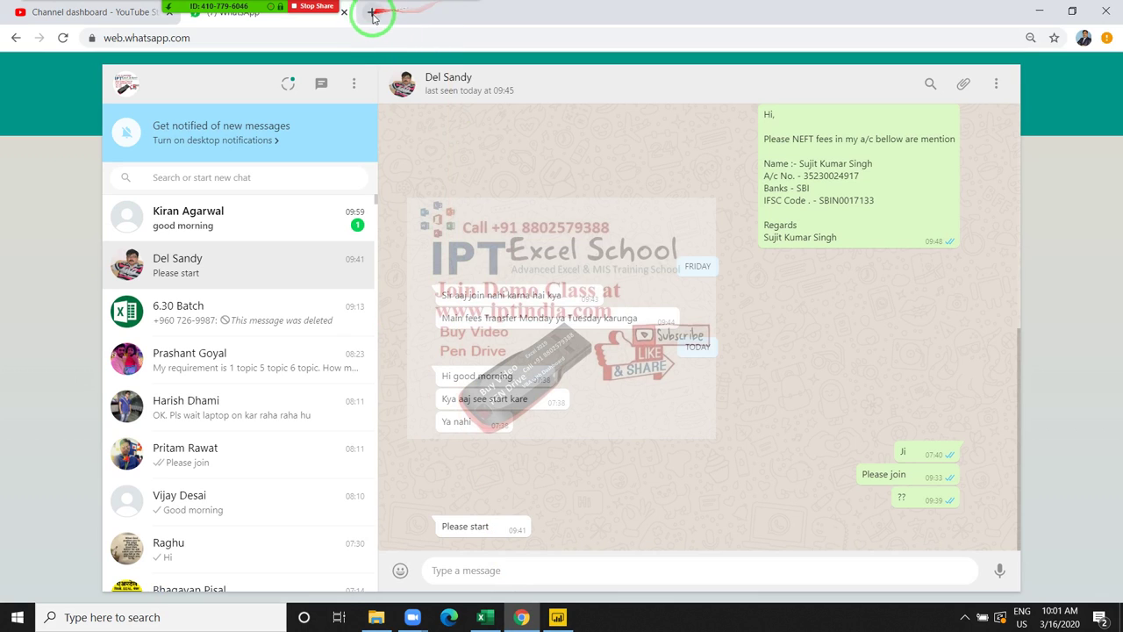
click(371, 11)
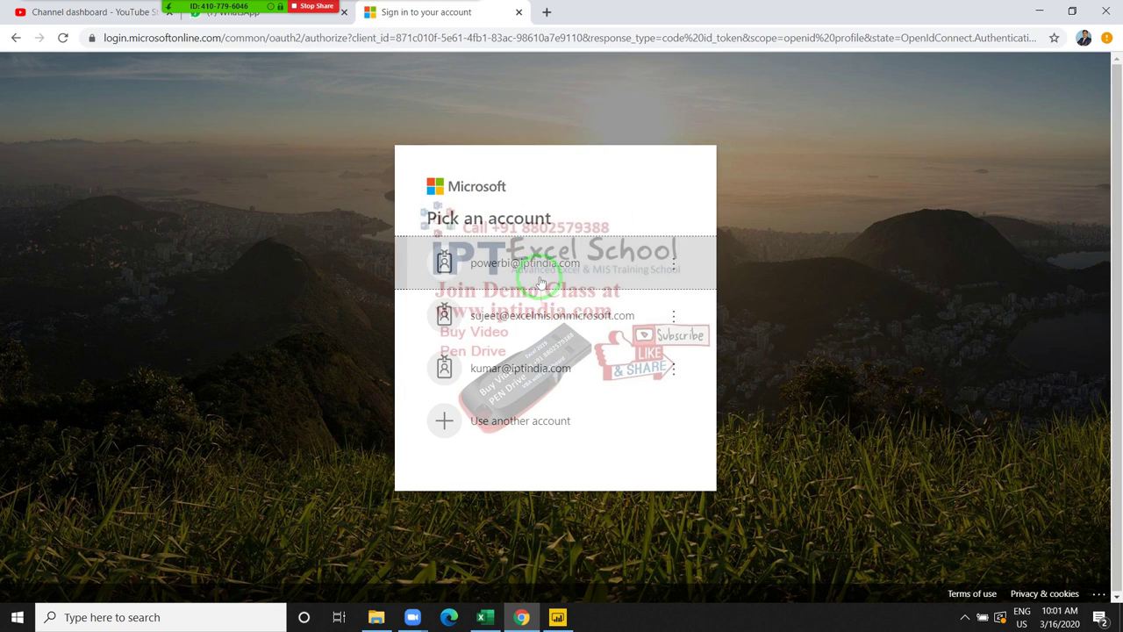
Choose the Power BI account, sign in with its password, and stay signed in.
click(541, 281)
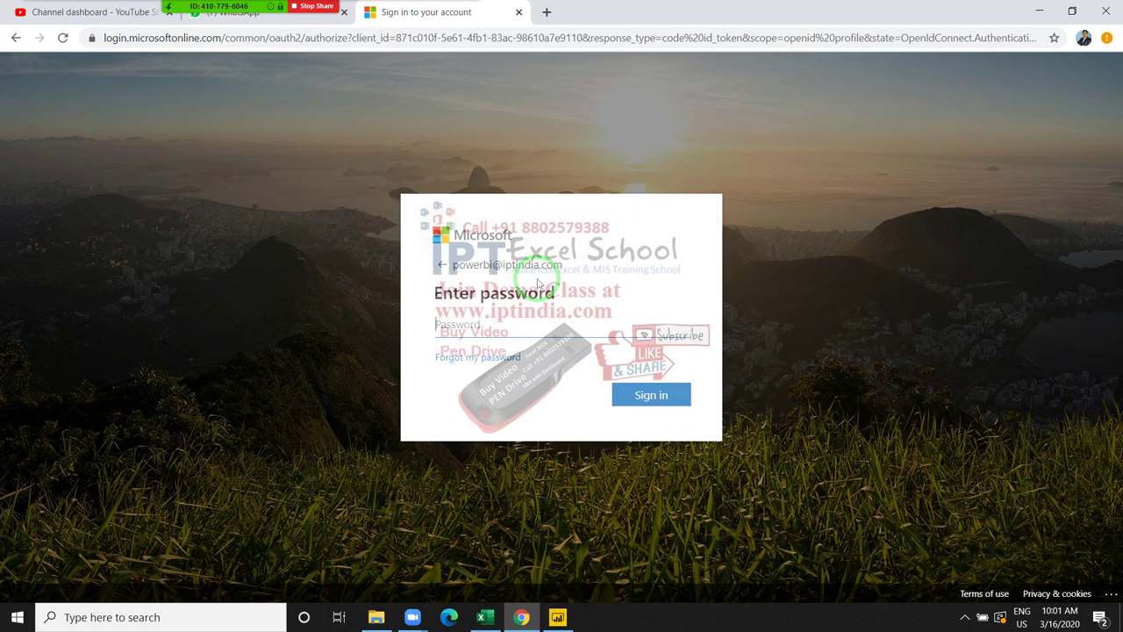
click(615, 396)
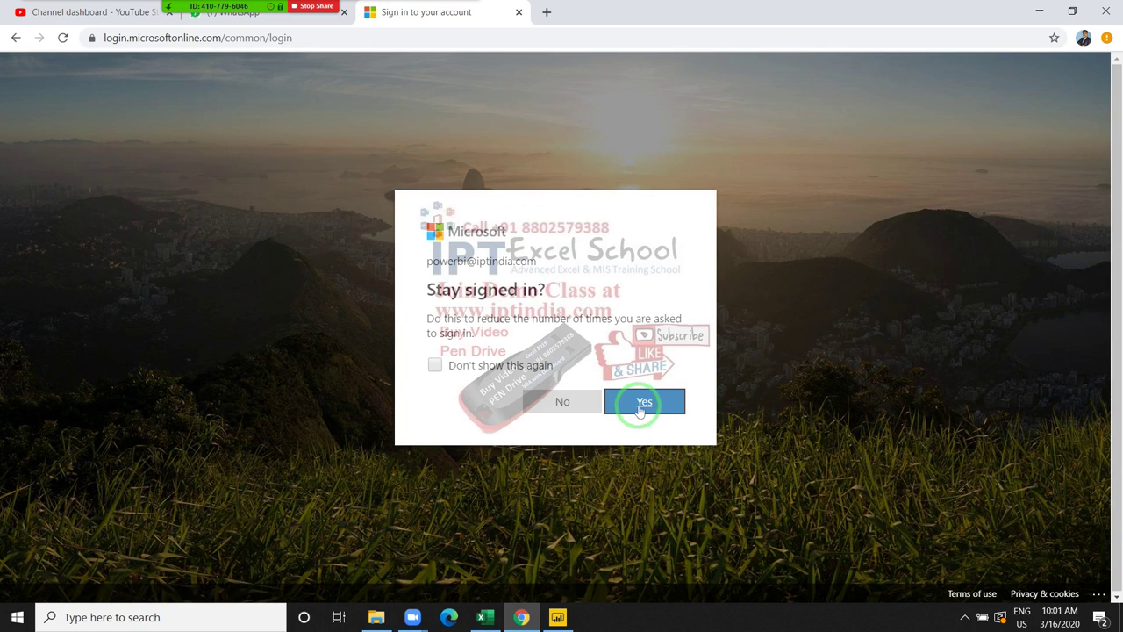
click(641, 405)
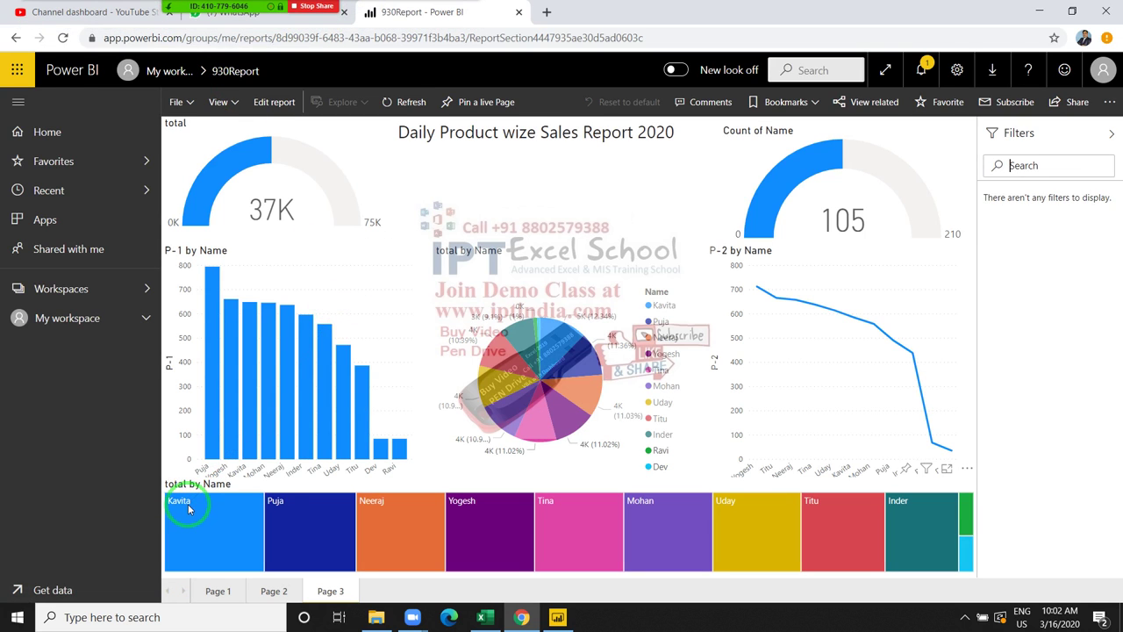
Try File > Publish to web for 930Report and dismiss the admin-required notice.
click(186, 105)
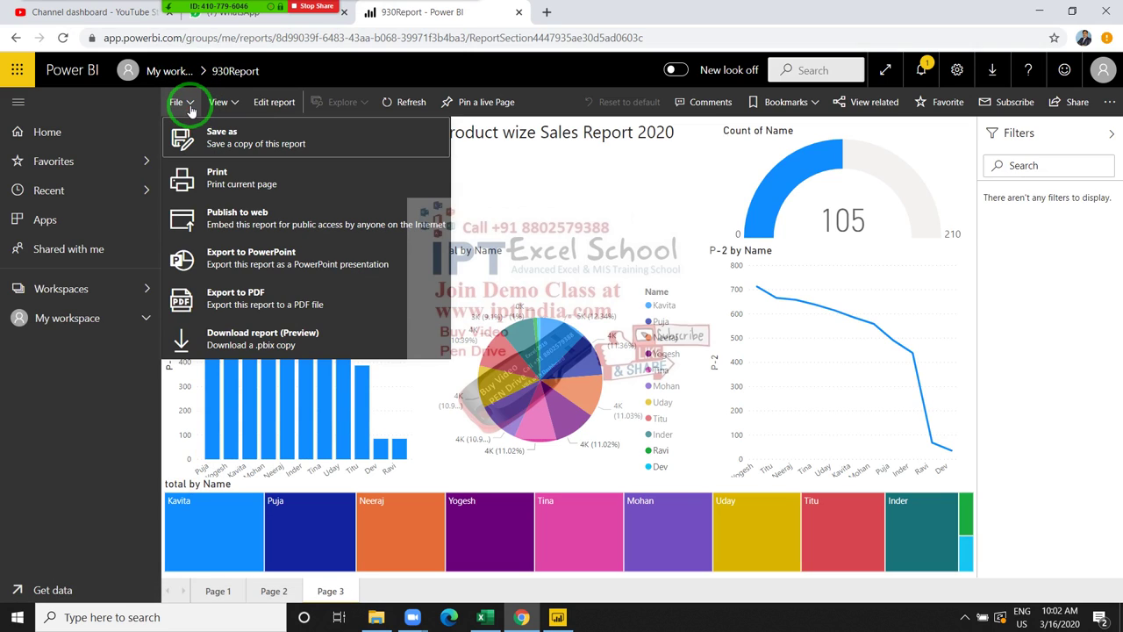
click(248, 225)
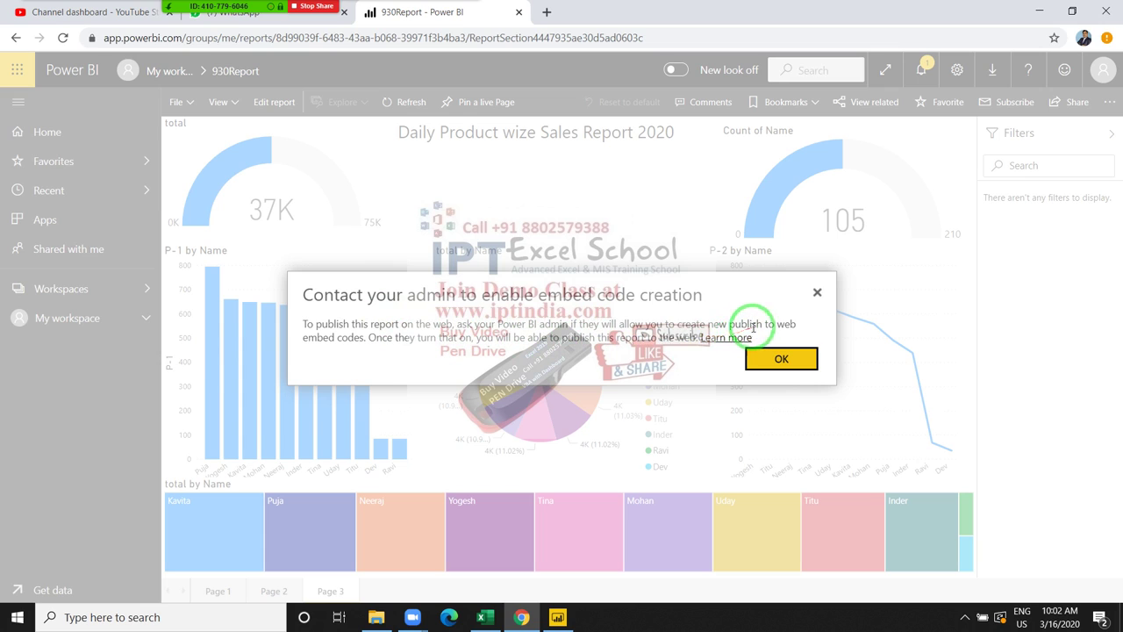
drag(727, 325, 422, 318)
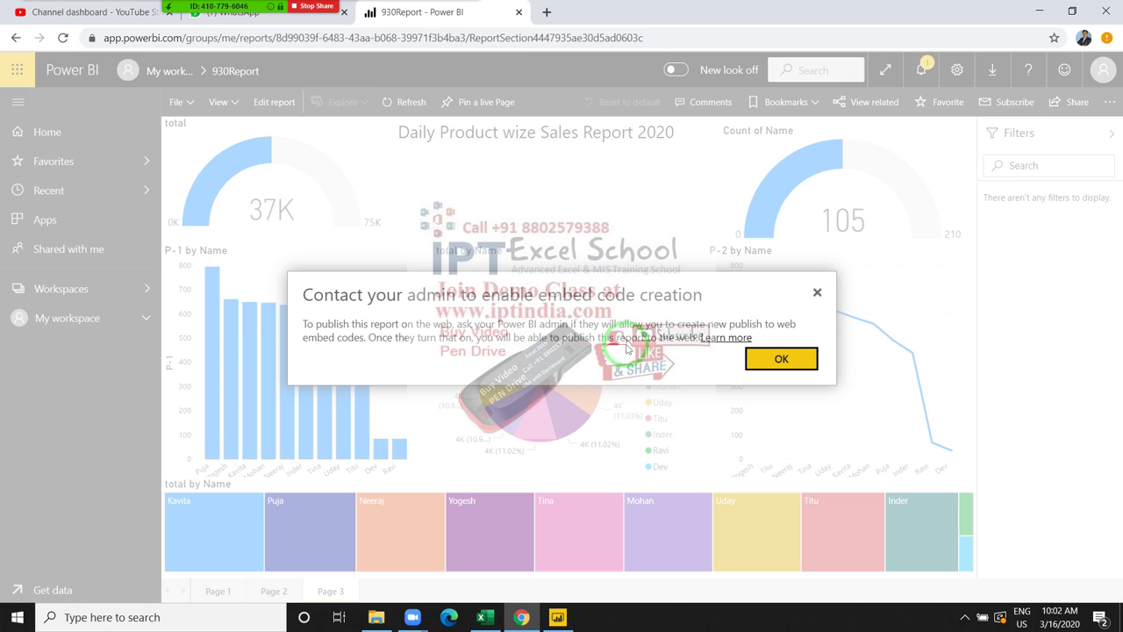
click(776, 355)
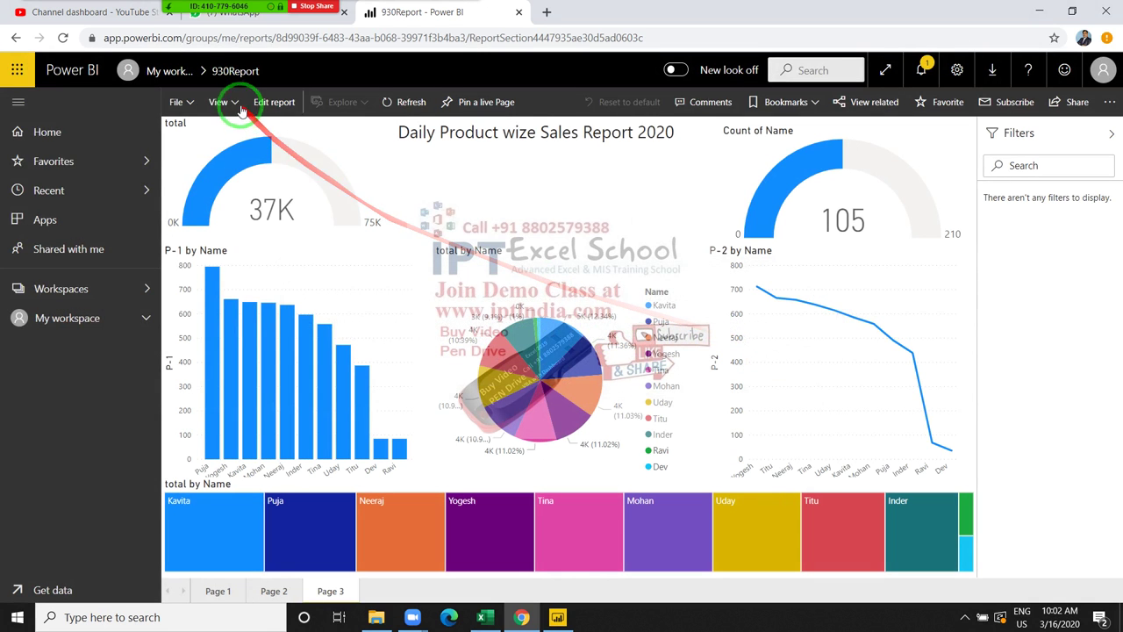
Look through the report's View and File menus, then close them.
click(219, 102)
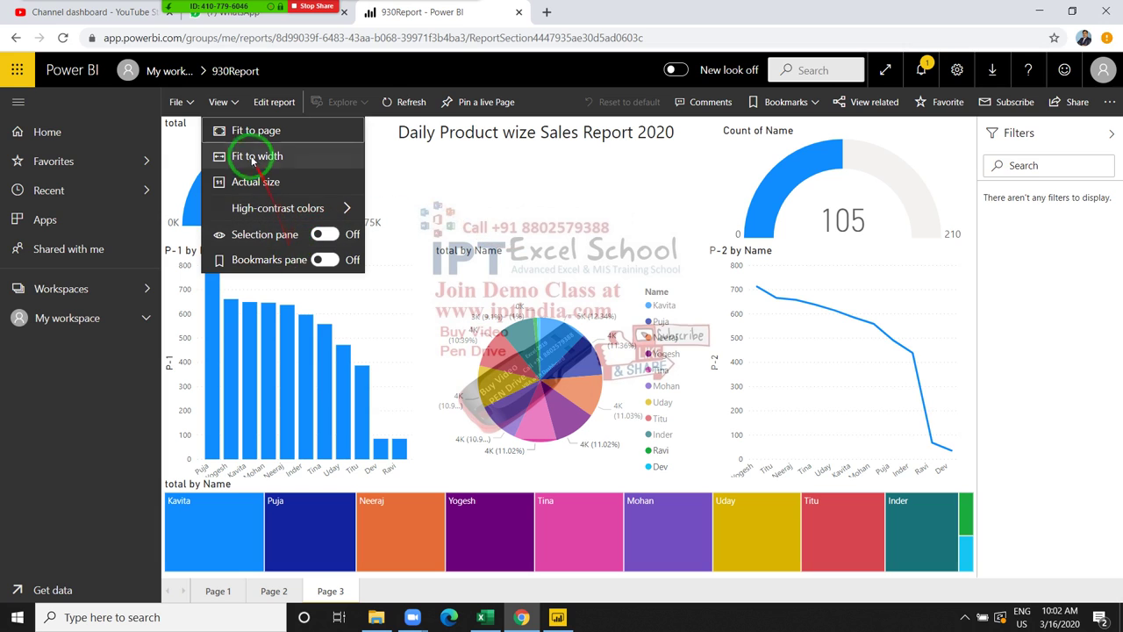
click(189, 102)
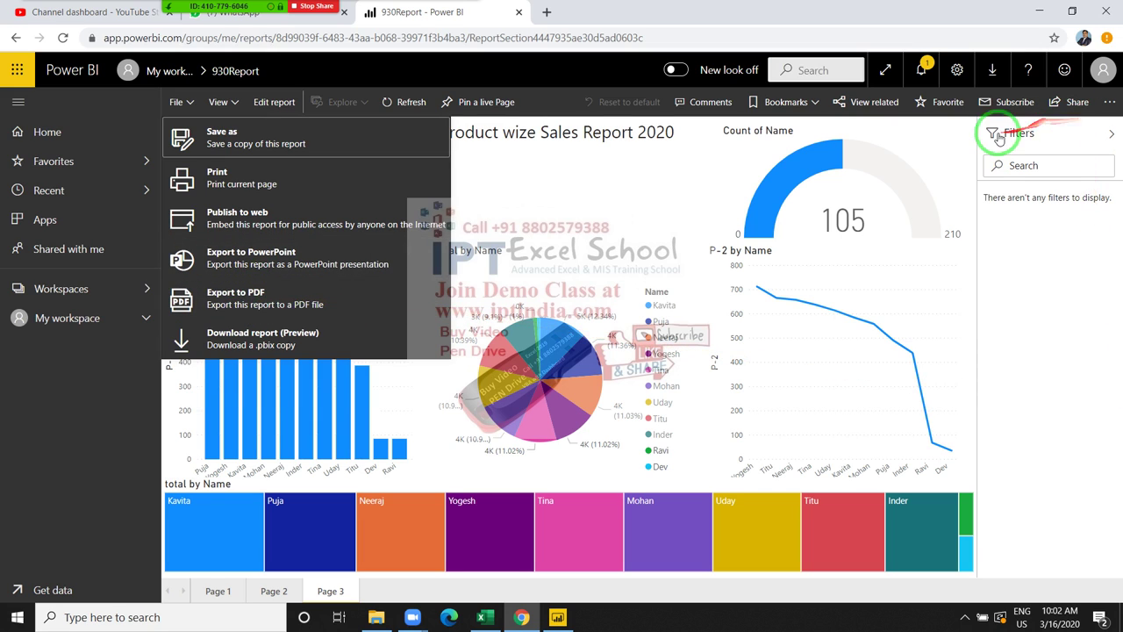
click(983, 250)
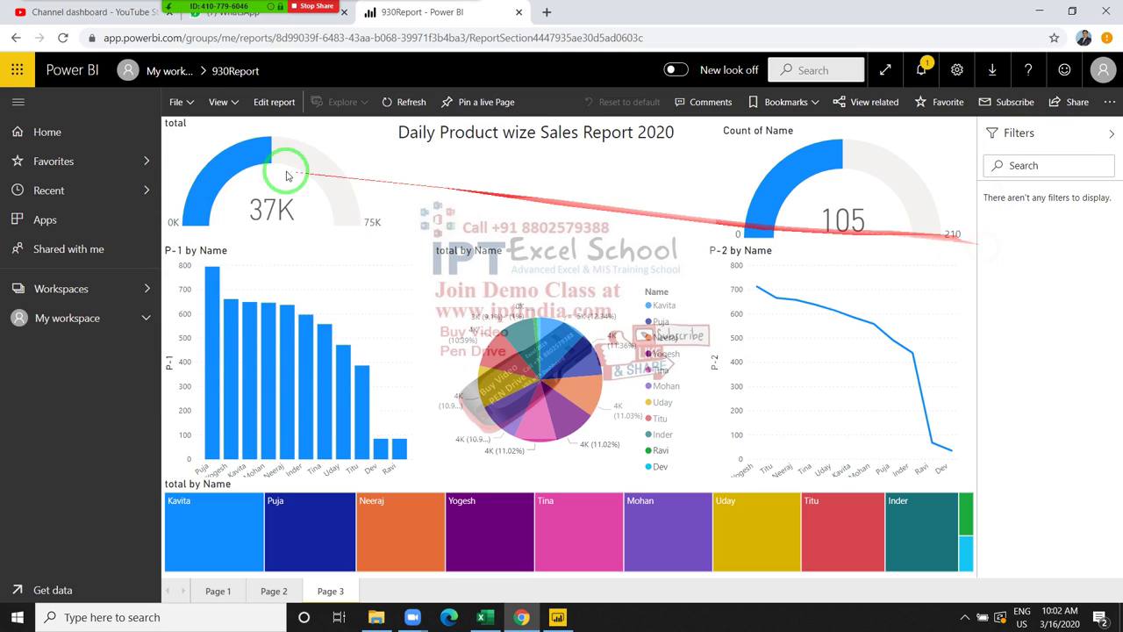
Visit the Recent and Shared with me lists, ending on the Power BI Home page.
click(99, 193)
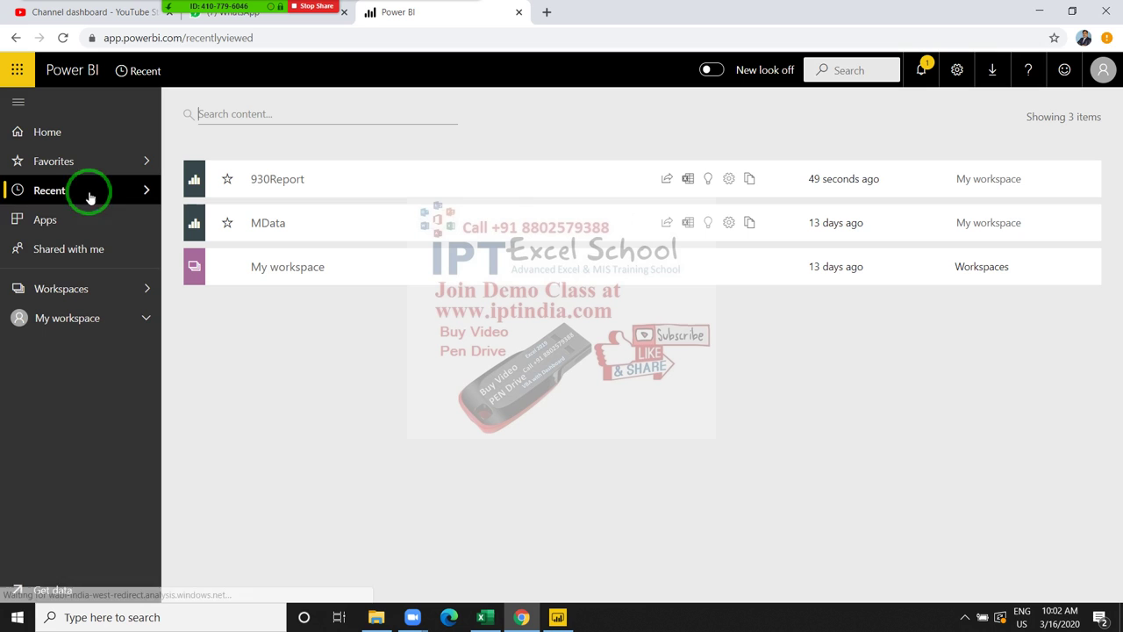
click(79, 249)
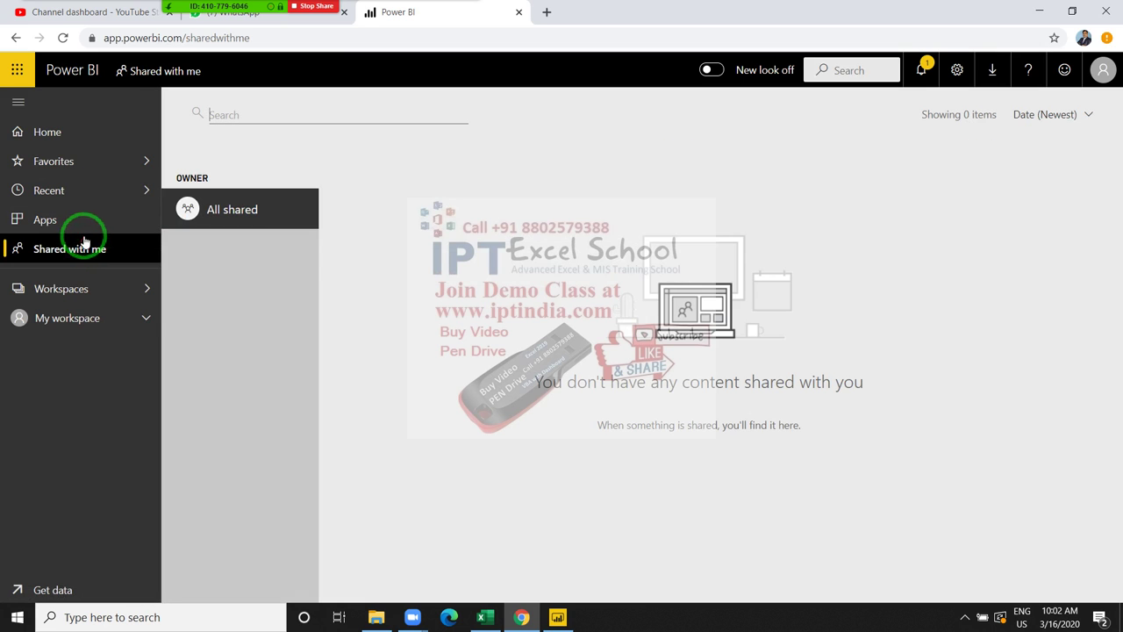
click(63, 139)
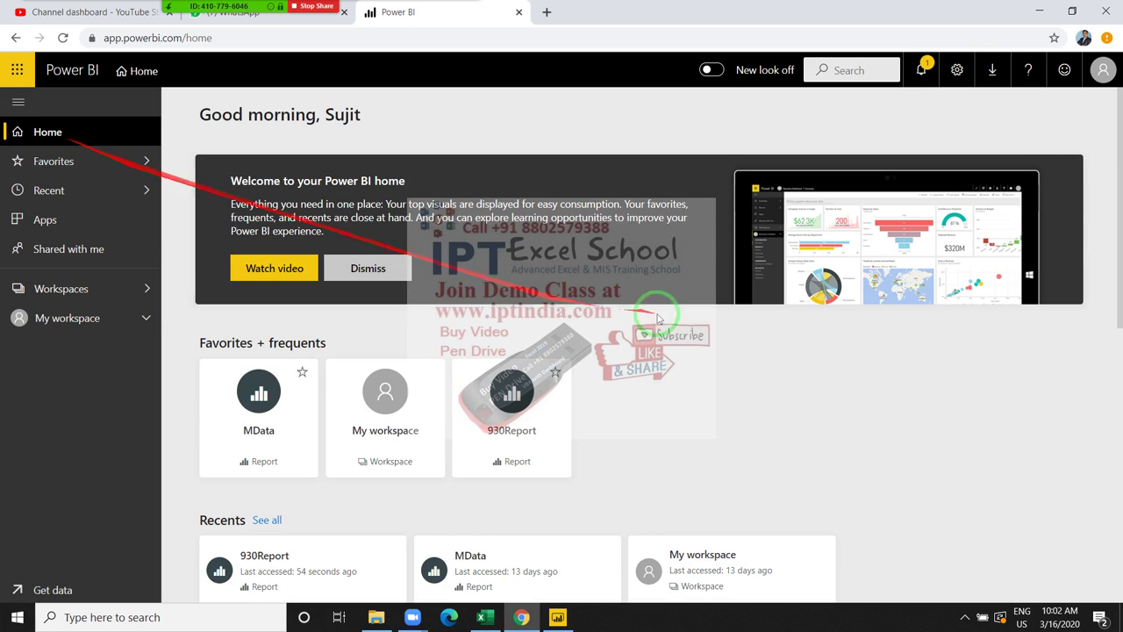
Scroll through the Home page and clear the pending notification.
scroll(790, 446, down, 3)
scroll(721, 437, down, 3)
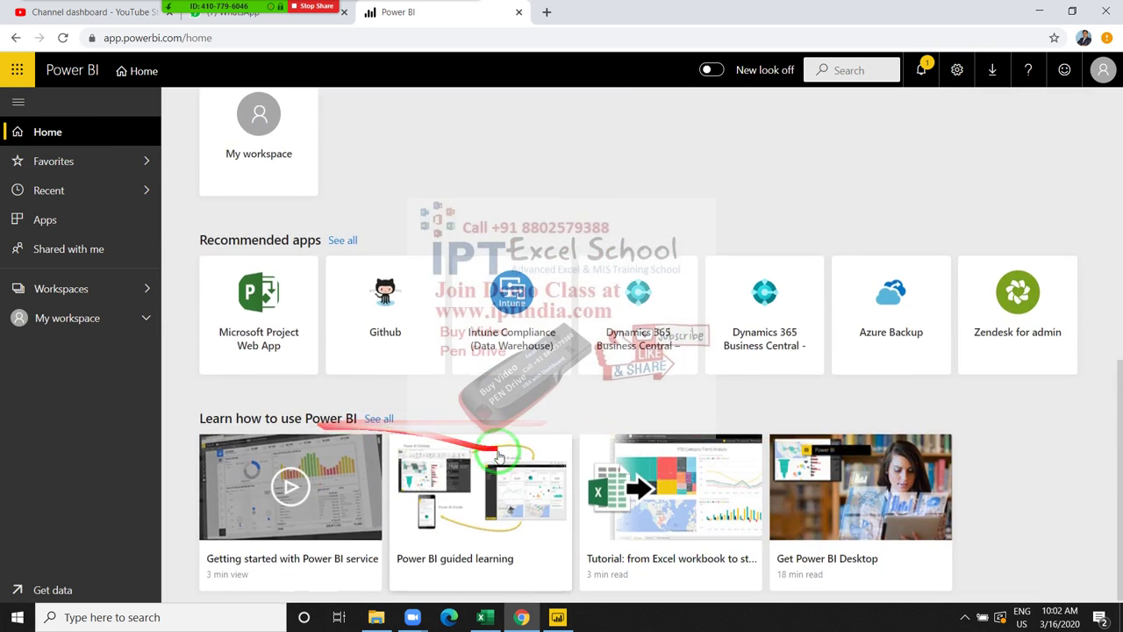
scroll(701, 441, up, 3)
scroll(696, 442, up, 3)
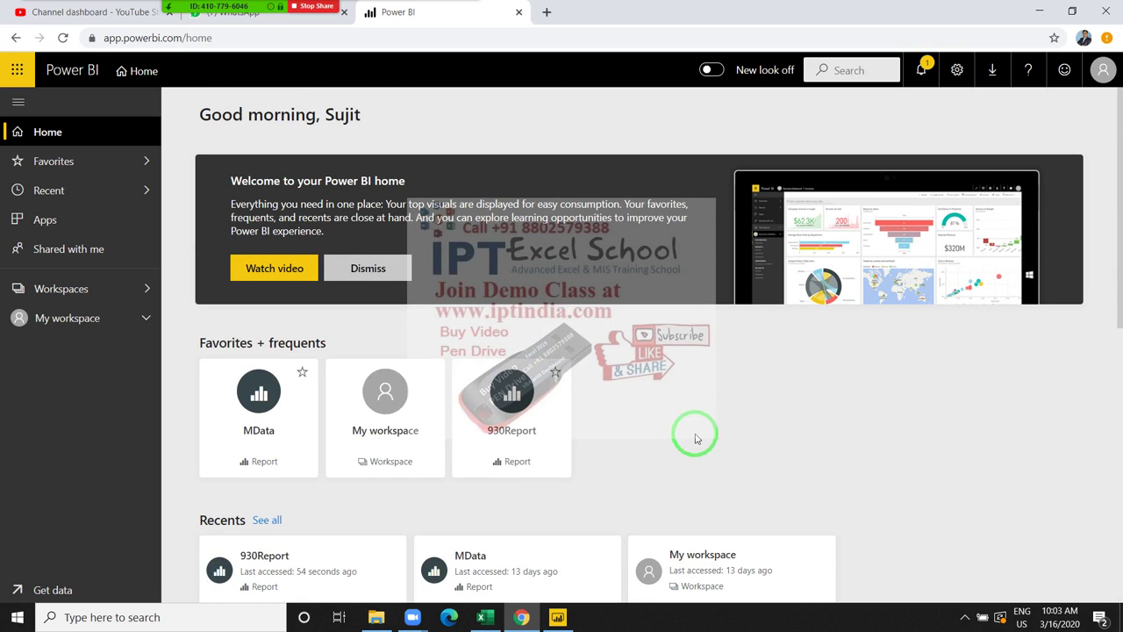
drag(261, 297, 508, 338)
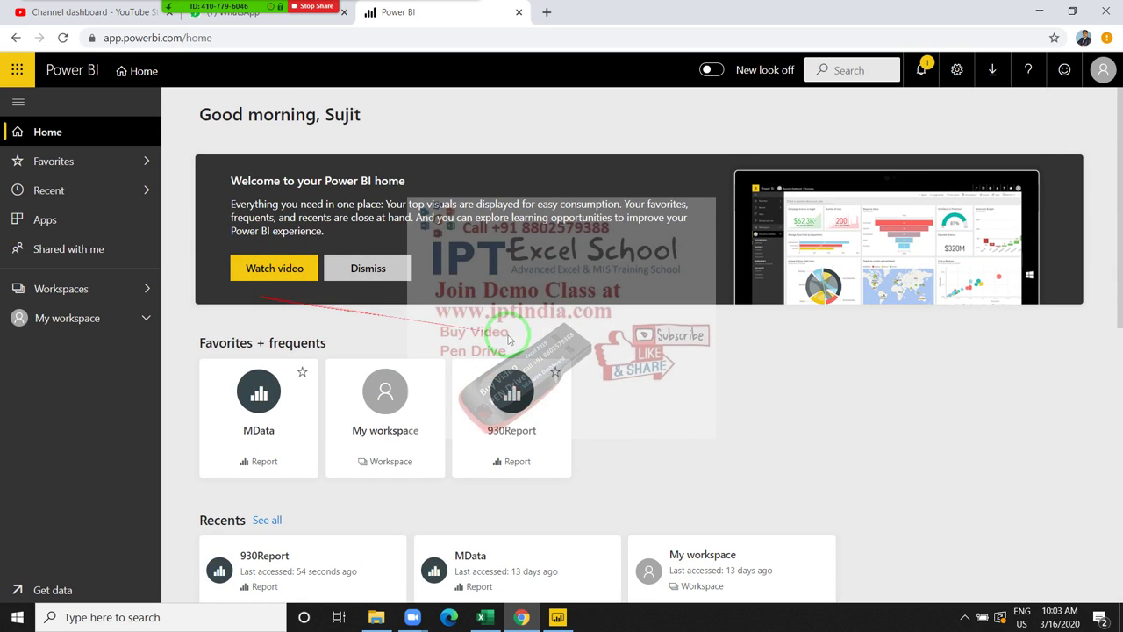
click(923, 68)
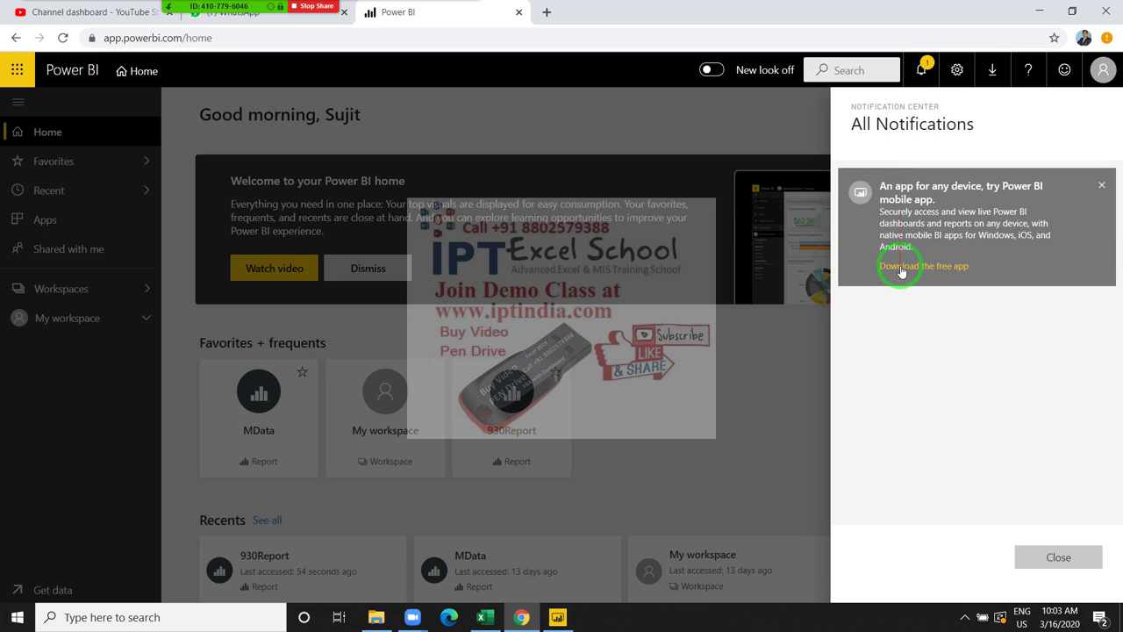
click(747, 356)
key(super+d)
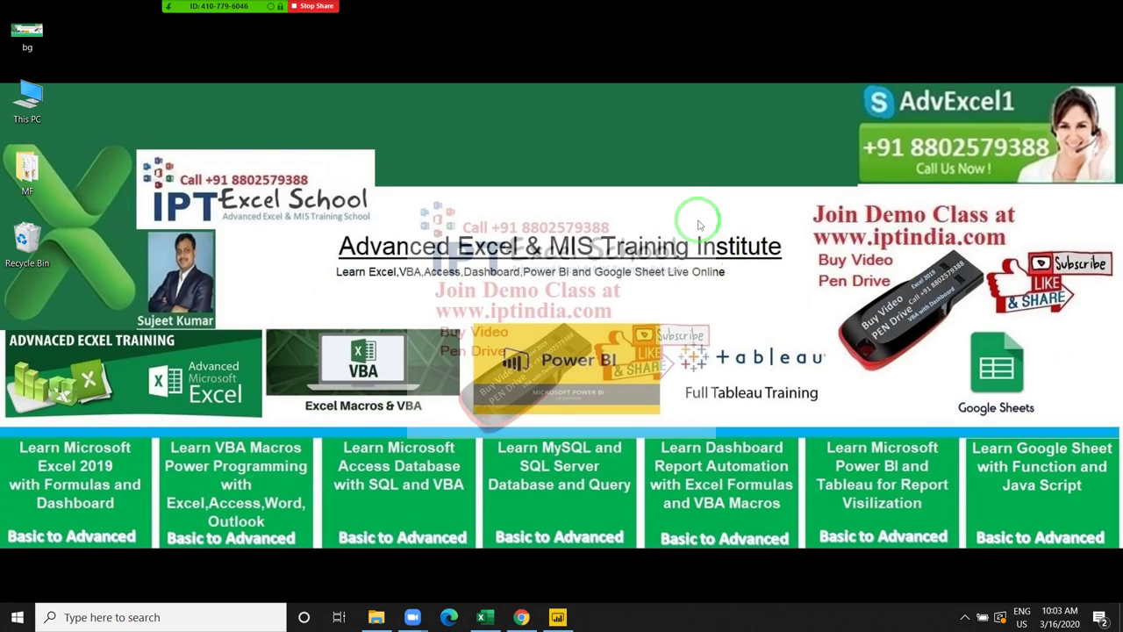
mouse_move(238, 35)
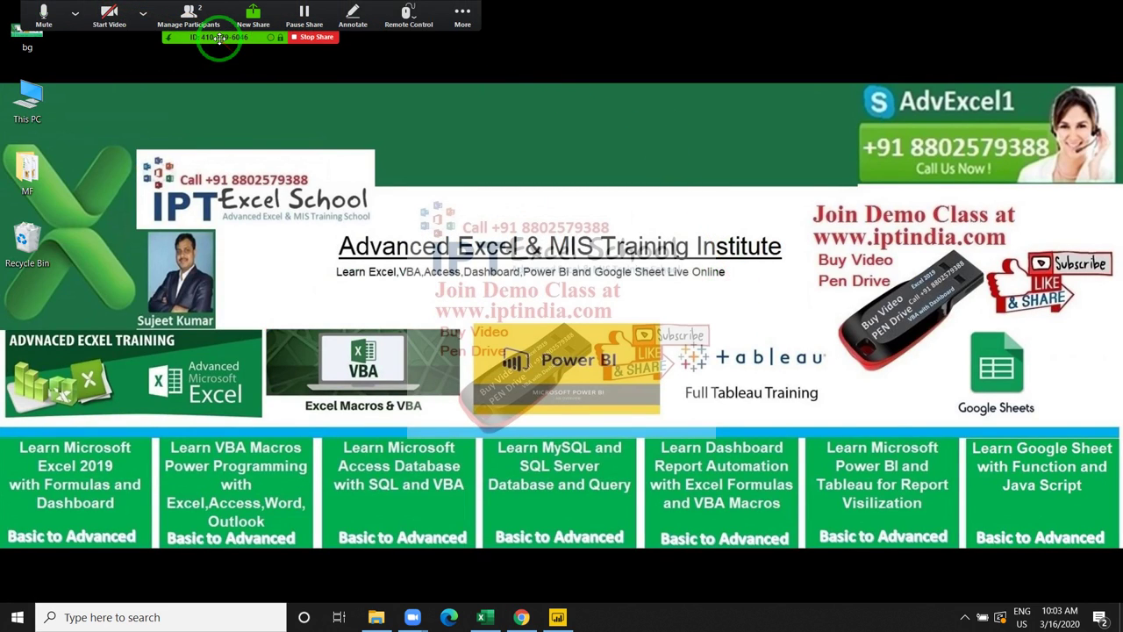